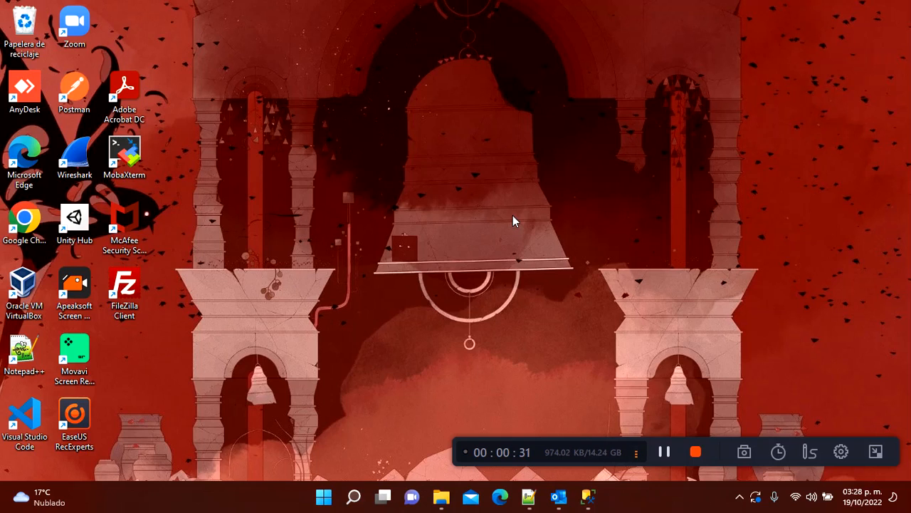
Step: Bring up SQL Server Management Studio with the AdventureWorksDW2019 and Covid databases expanded
left_click(587, 498)
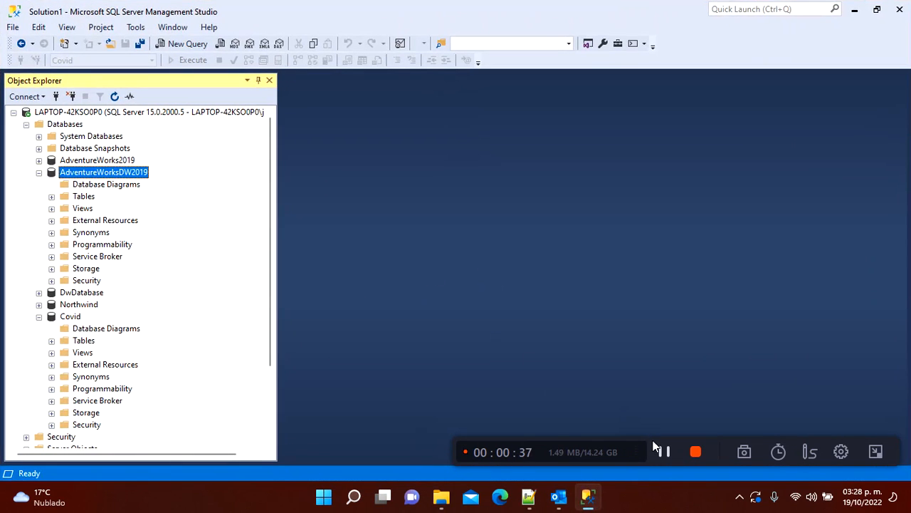
Step: Launch Visual Studio 2019 from a 'visua' Start search and continue without code
key("super")
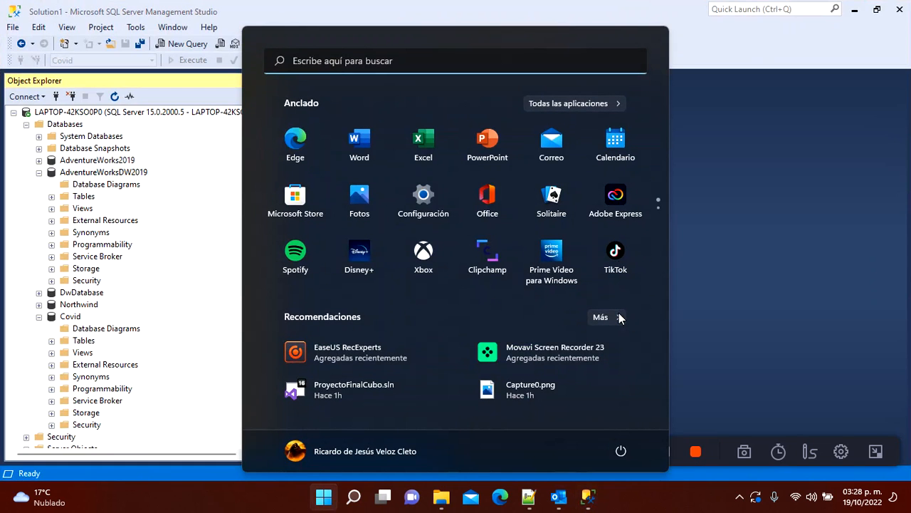
type("visua")
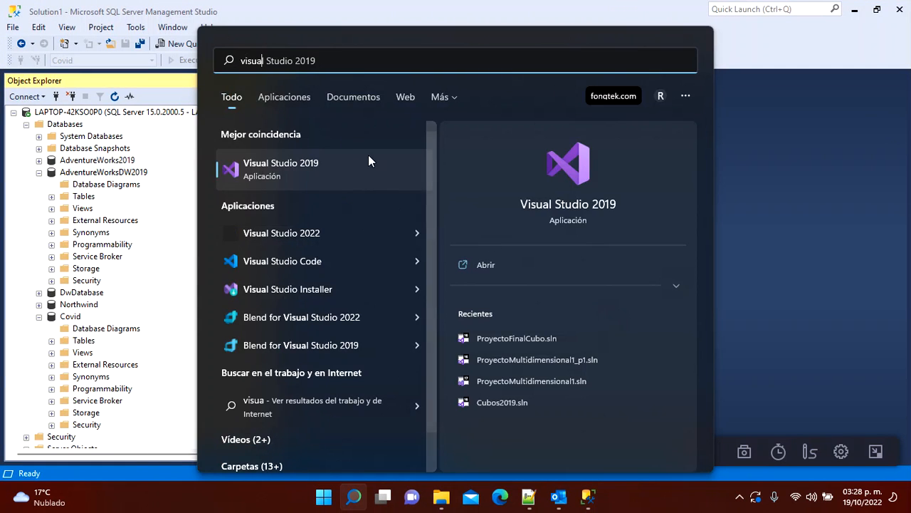
left_click(300, 166)
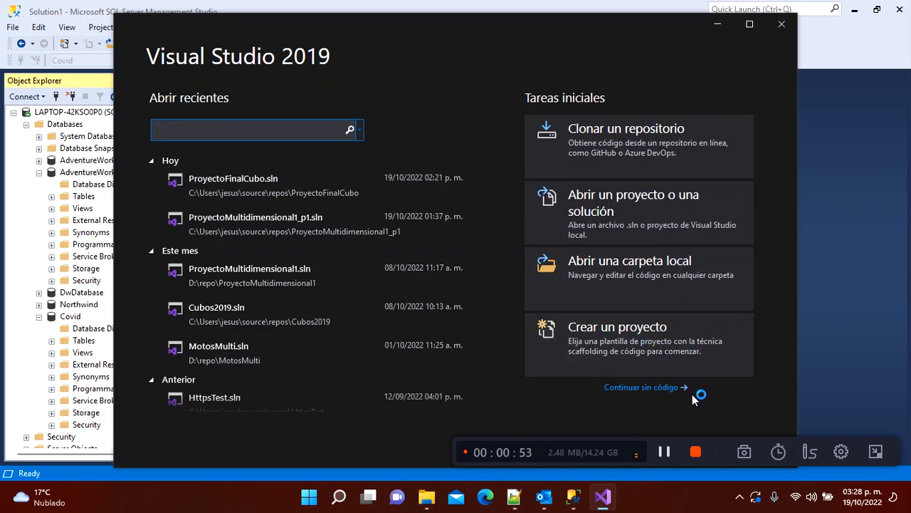
left_click(666, 389)
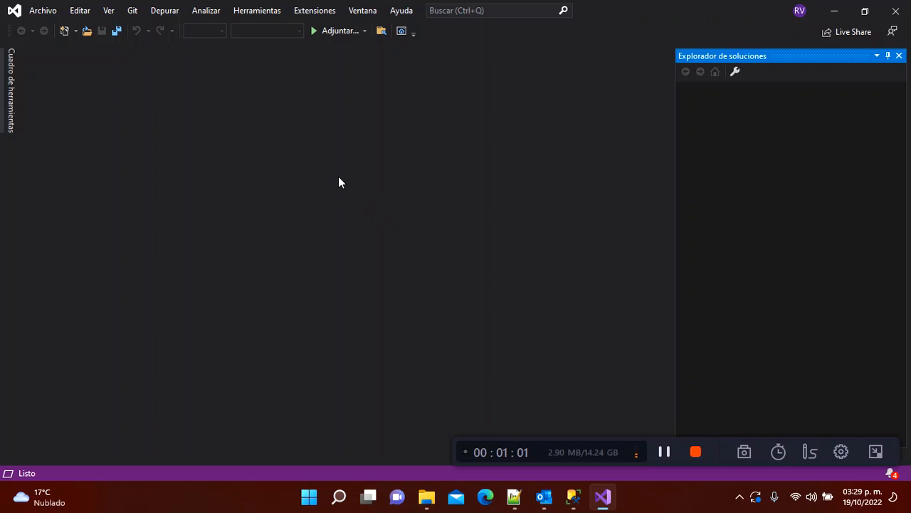
left_click(316, 10)
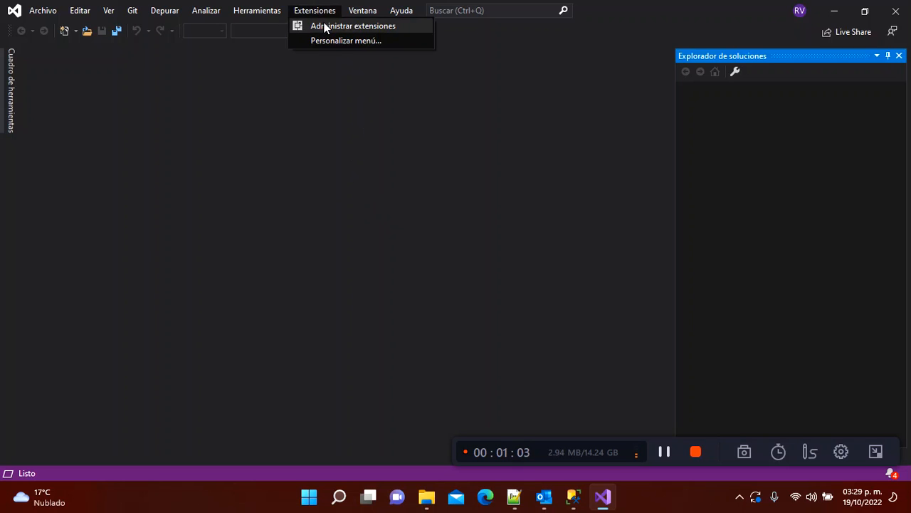
left_click(328, 28)
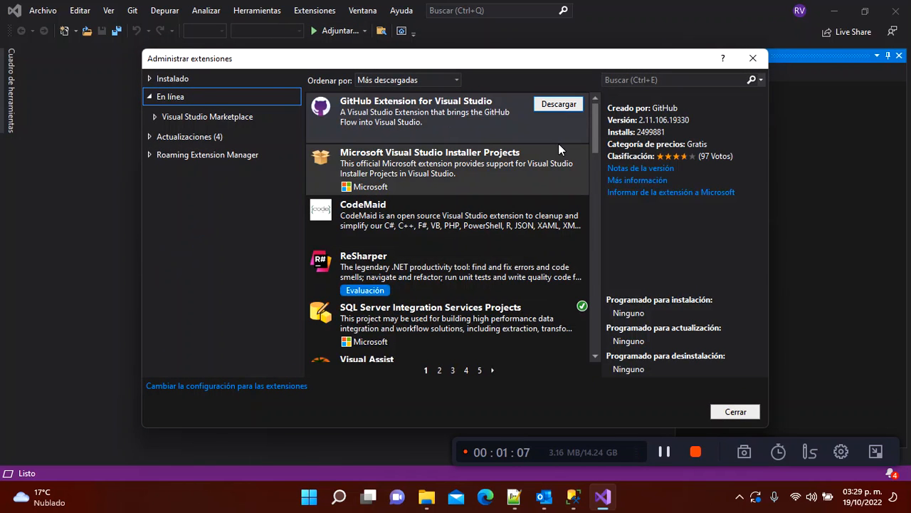
left_click(651, 80)
type("sns")
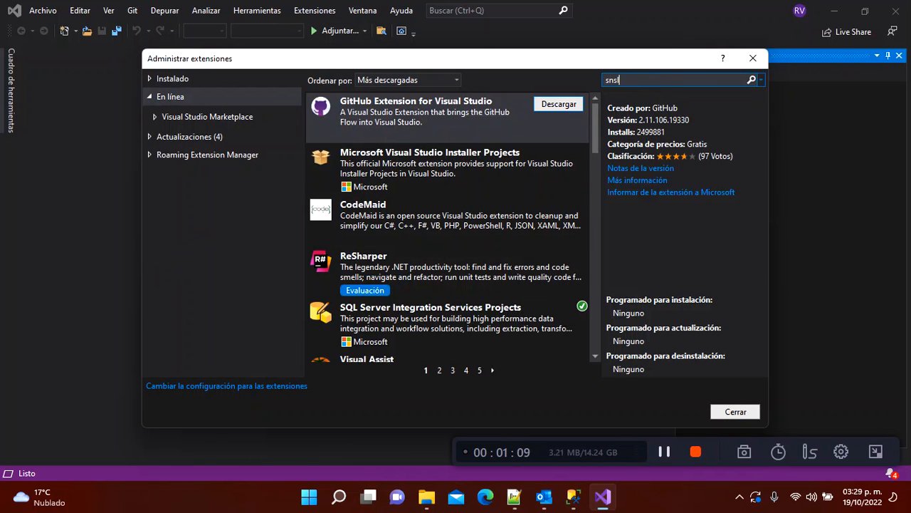
key("BackSpace")
key("BackSpace")
key("BackSpace")
type("anal")
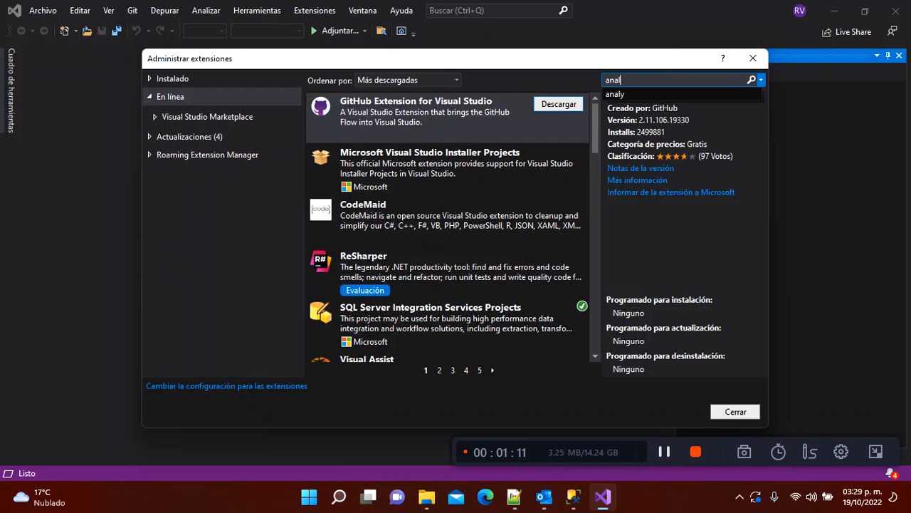
key("Return")
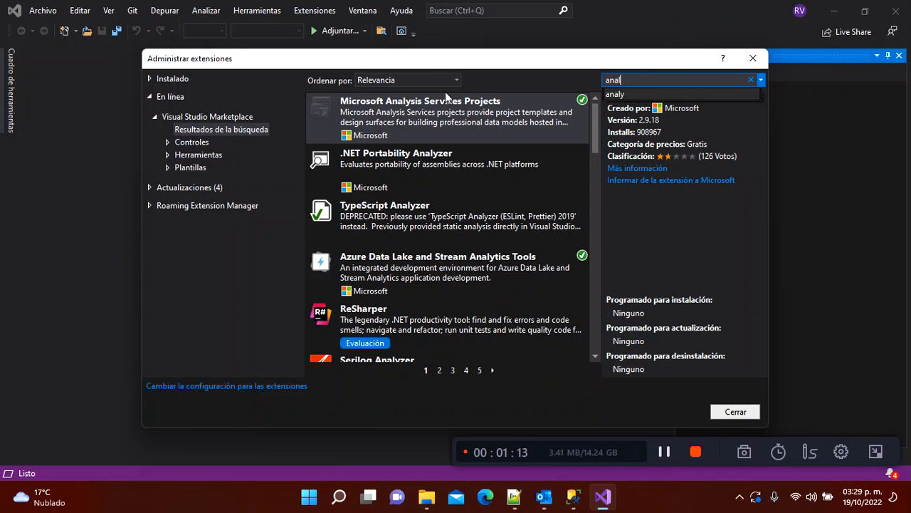
left_click(411, 125)
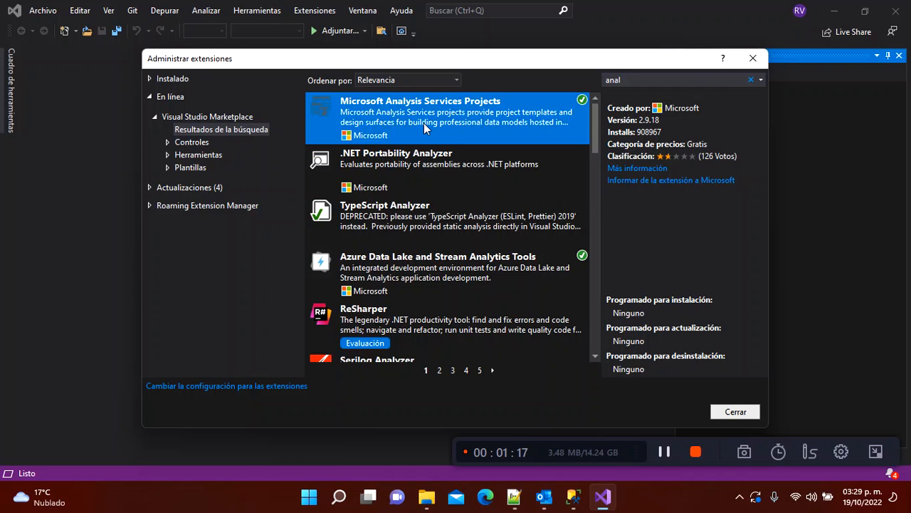
left_click(647, 80)
key("BackSpace")
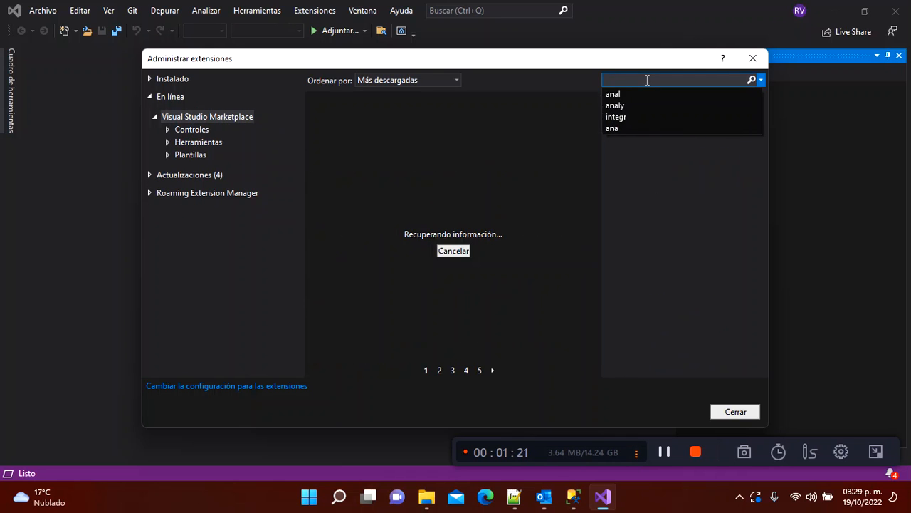
type("inte")
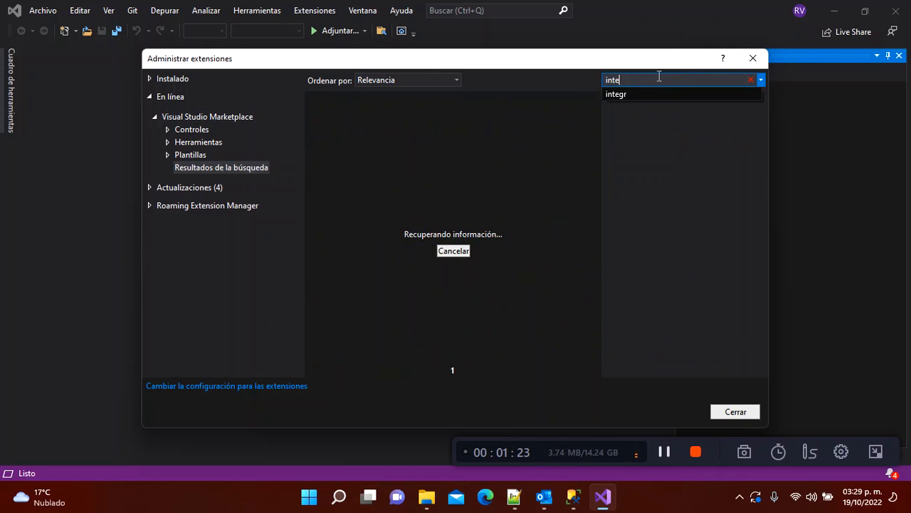
type("gra")
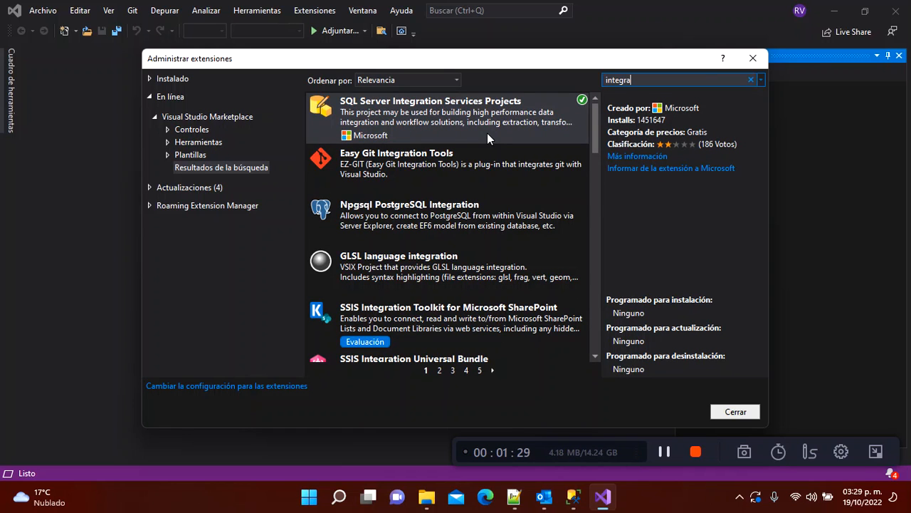
left_click(486, 132)
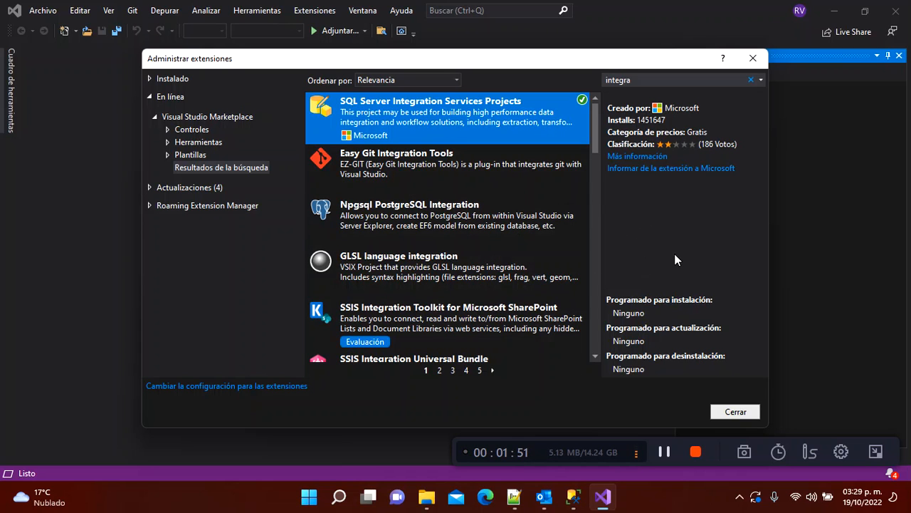
left_click(731, 413)
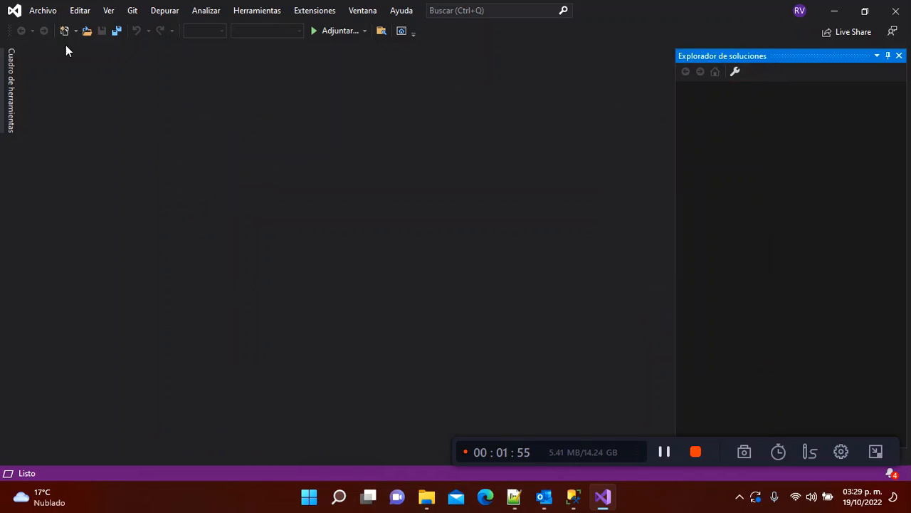
Step: Start a new project with the multidimensional Analysis Services template, found by searching 'mult'
left_click(45, 12)
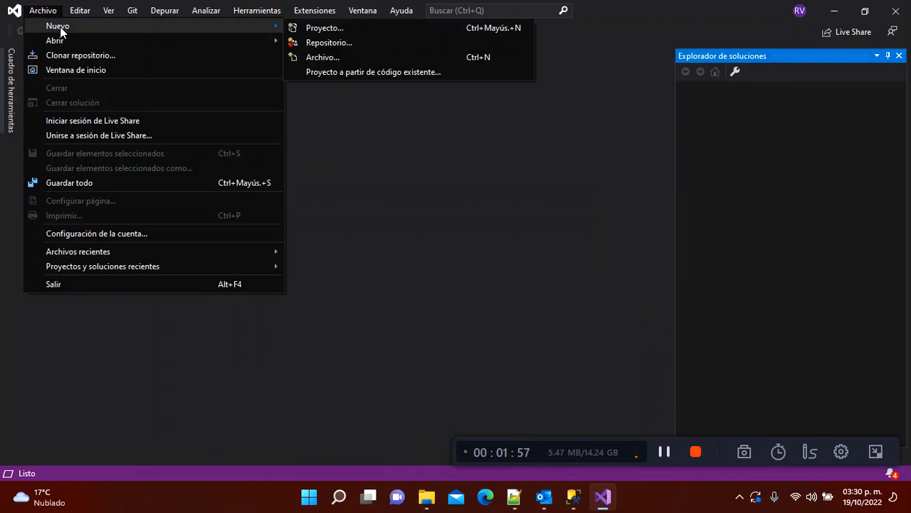
mouse_move(202, 29)
left_click(299, 32)
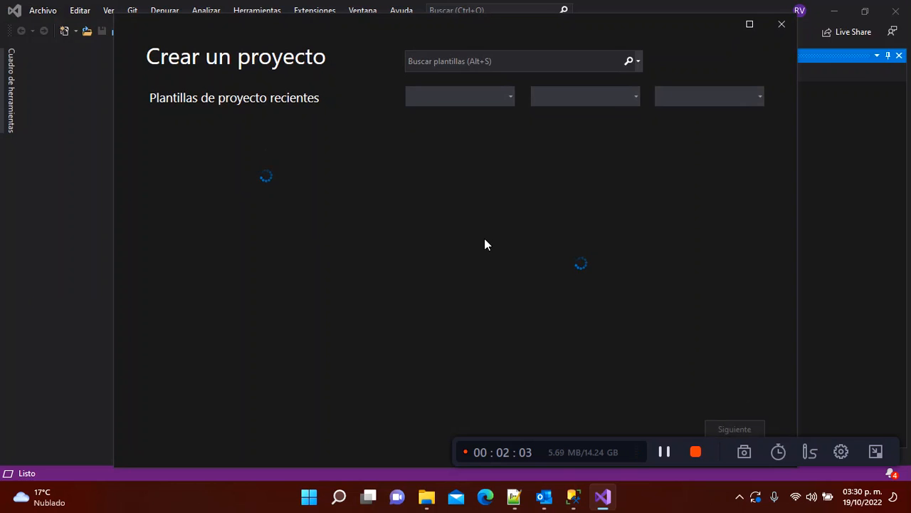
left_click(450, 63)
type("mult")
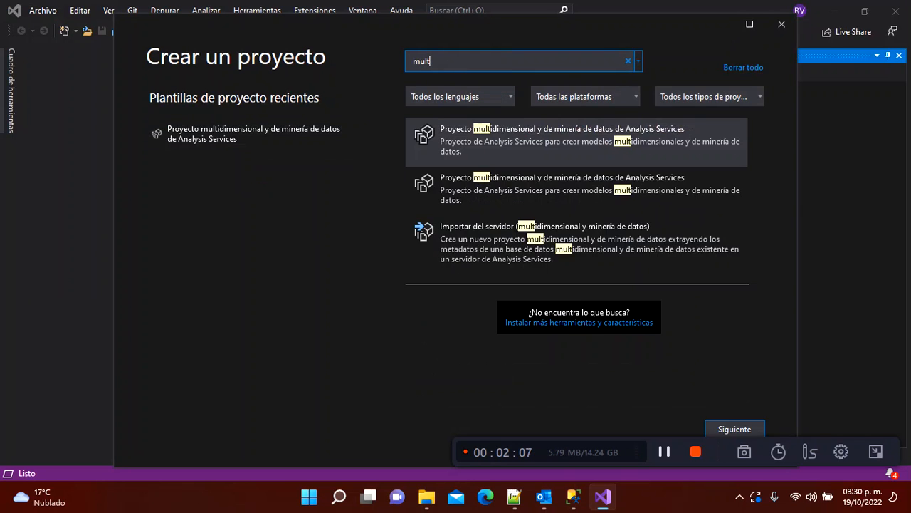
left_click(516, 146)
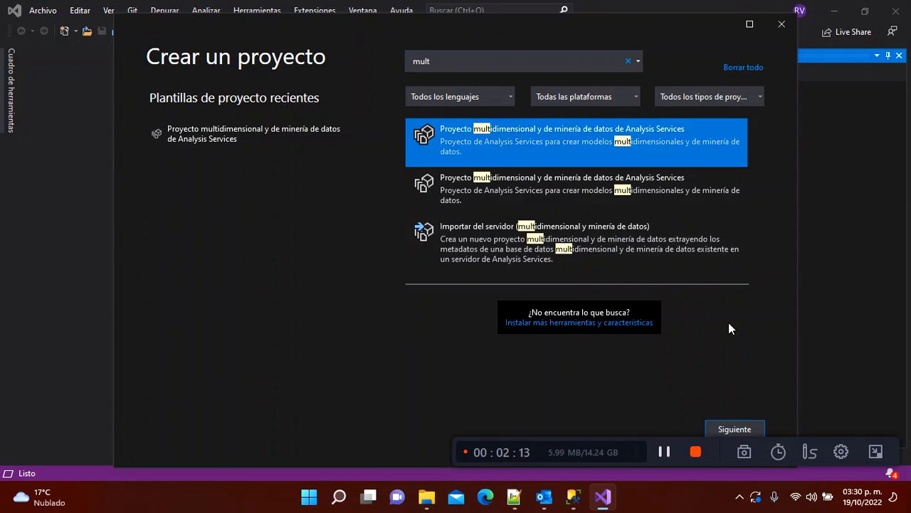
Step: Name the project Cubo_ProyectoFinalUVM and create it
left_click(734, 427)
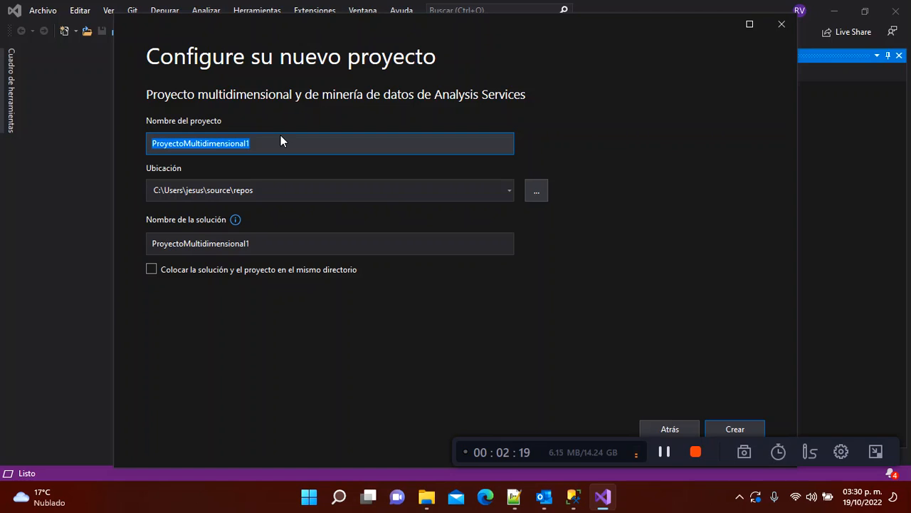
type("Cubo_P")
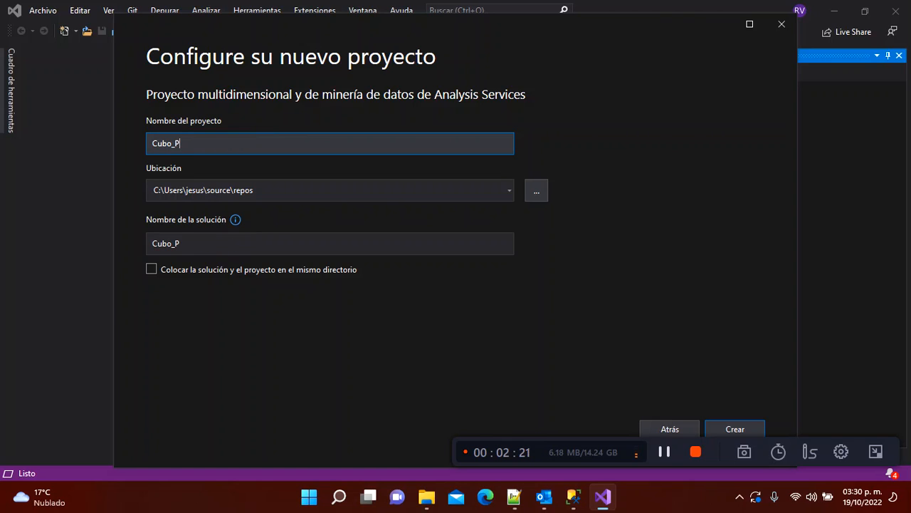
type("royectoFinalUVM")
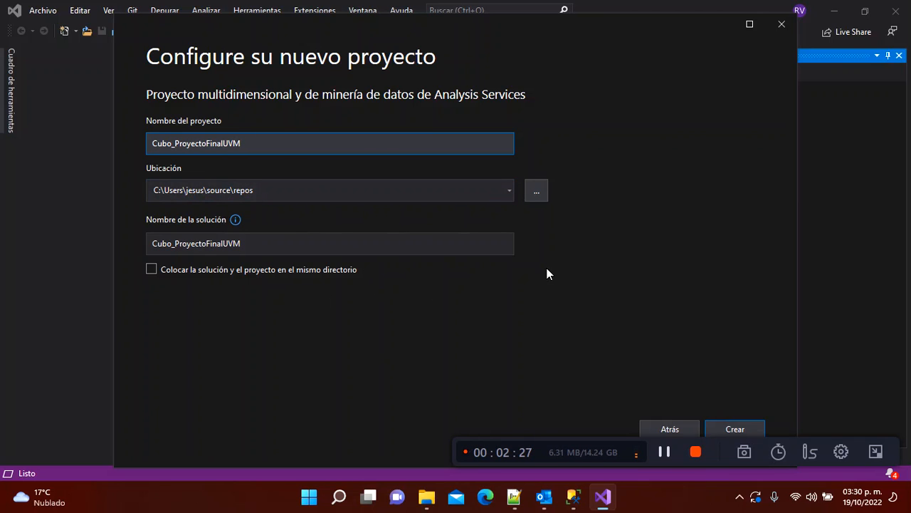
left_click(758, 430)
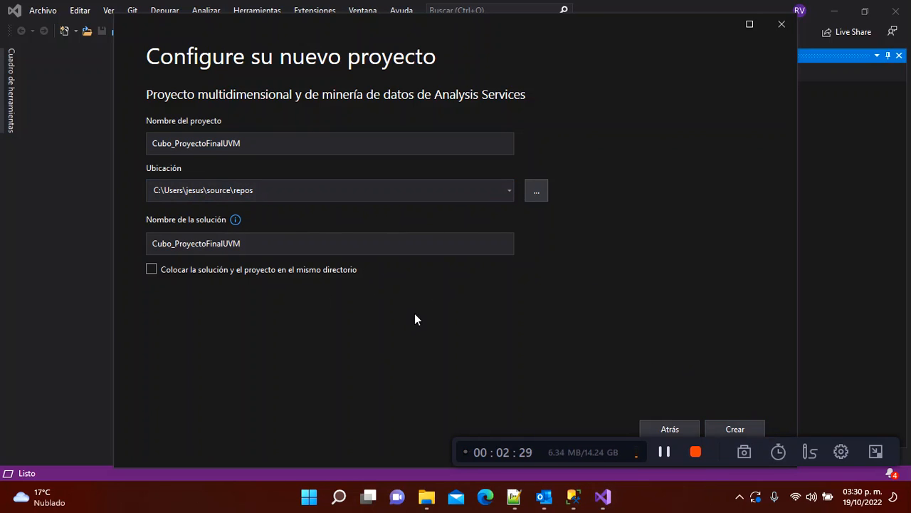
left_click(747, 431)
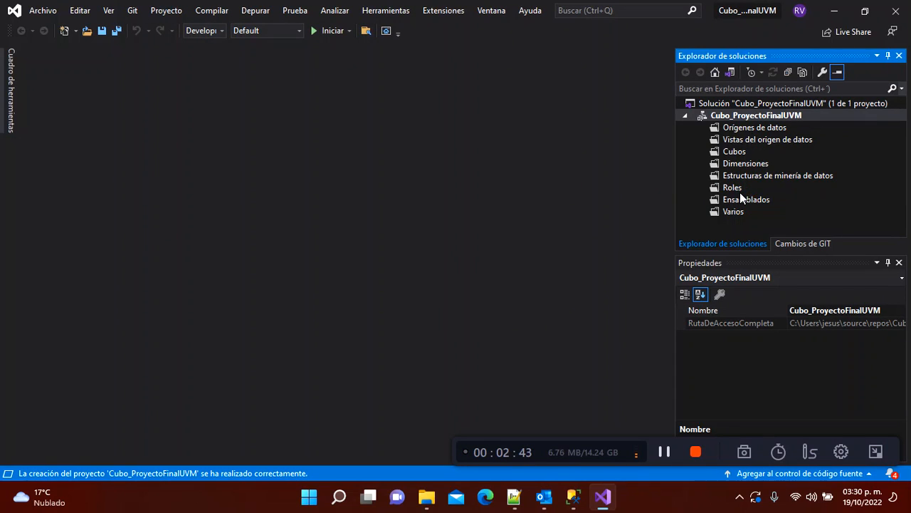
Step: Review the project's folders and bring up the context menu of Orígenes de datos
left_click(763, 128)
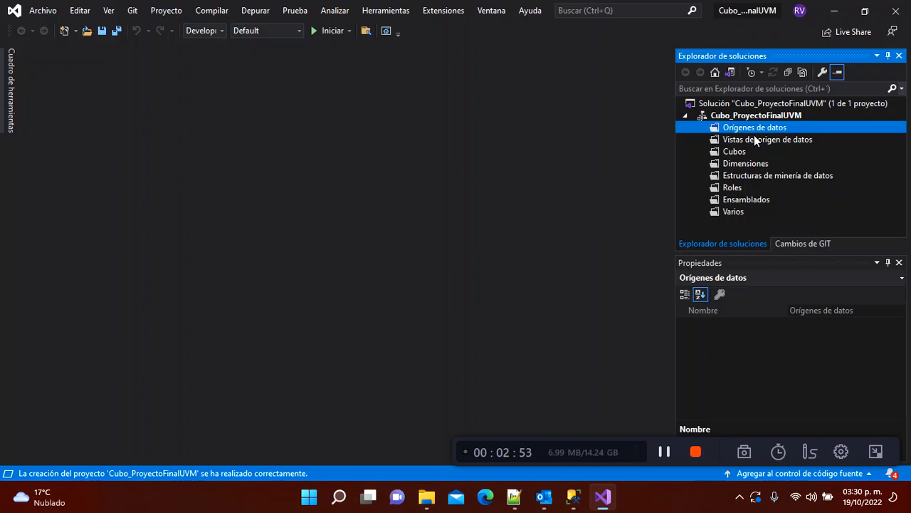
left_click(756, 139)
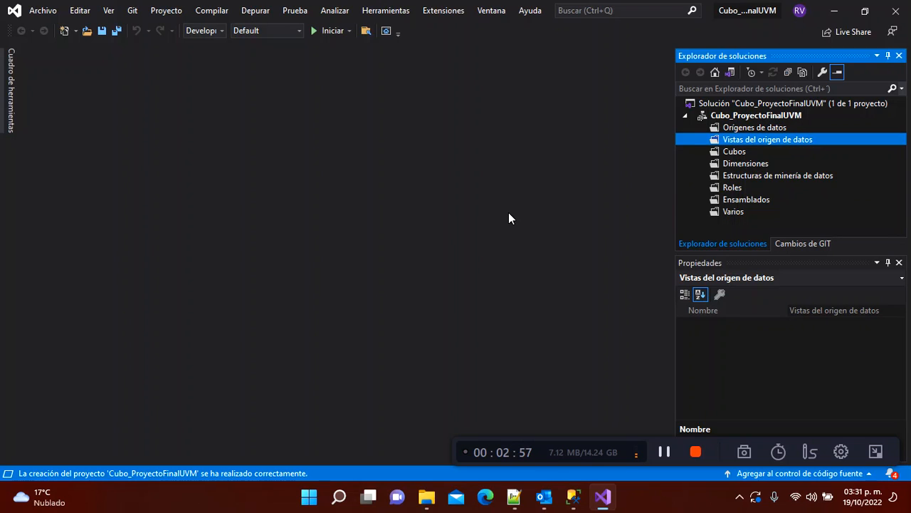
left_click(744, 165)
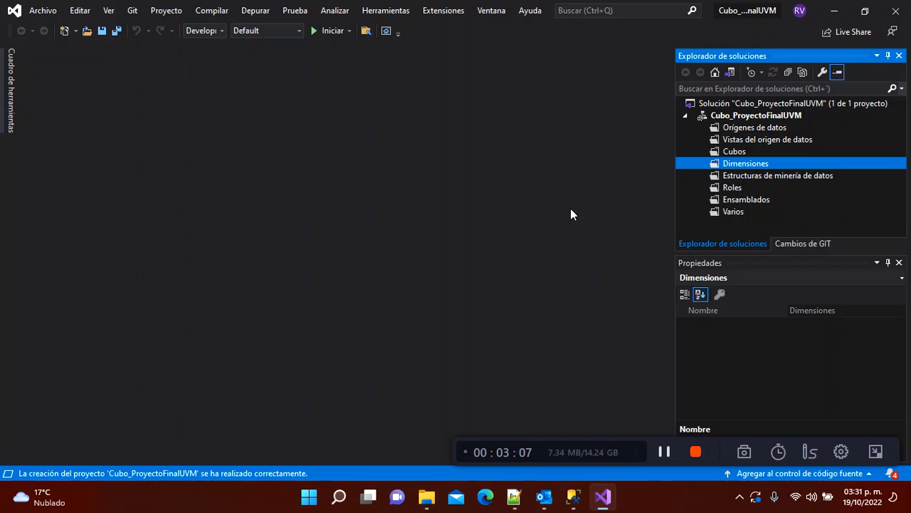
key("Up")
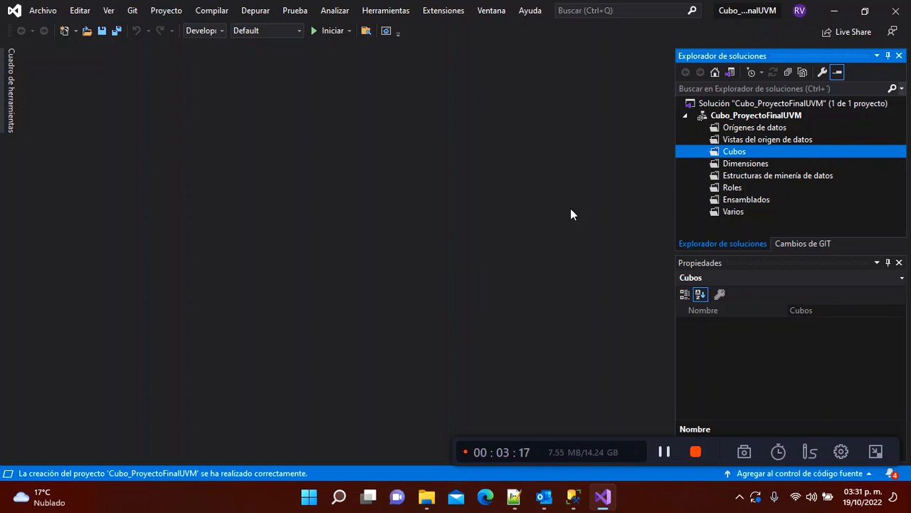
left_click(740, 130)
right_click(740, 132)
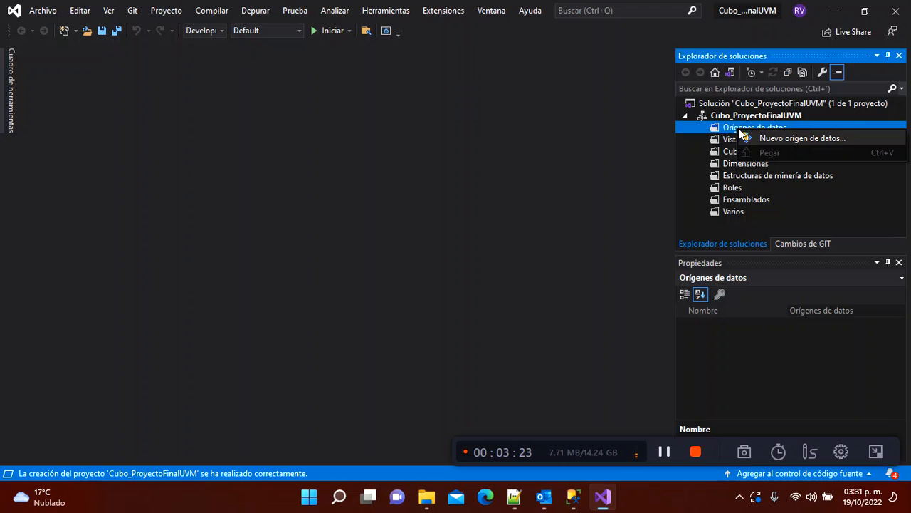
Step: Start a new data source on a new connection and list the available servers
left_click(741, 136)
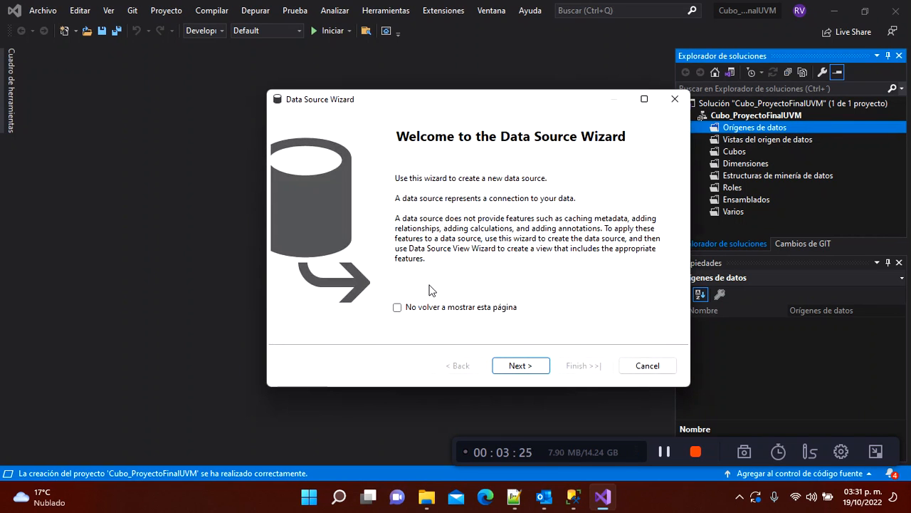
left_click(520, 366)
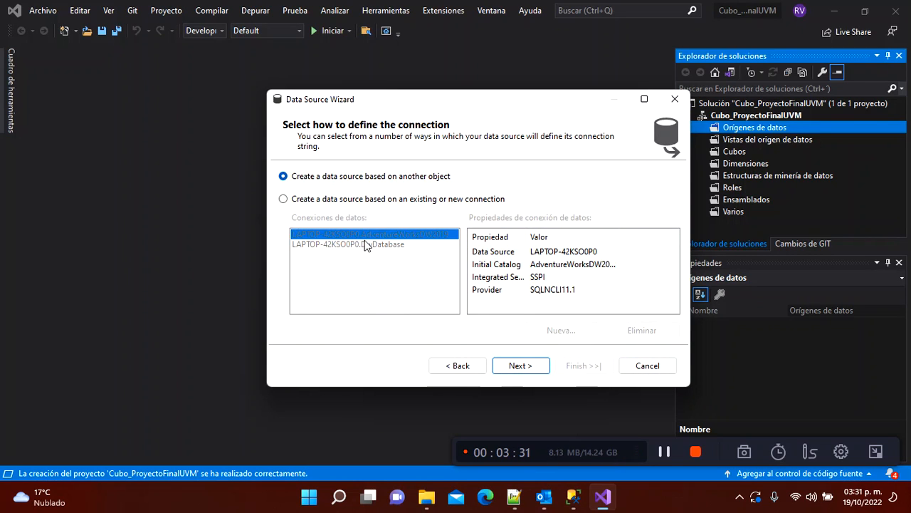
left_click(284, 199)
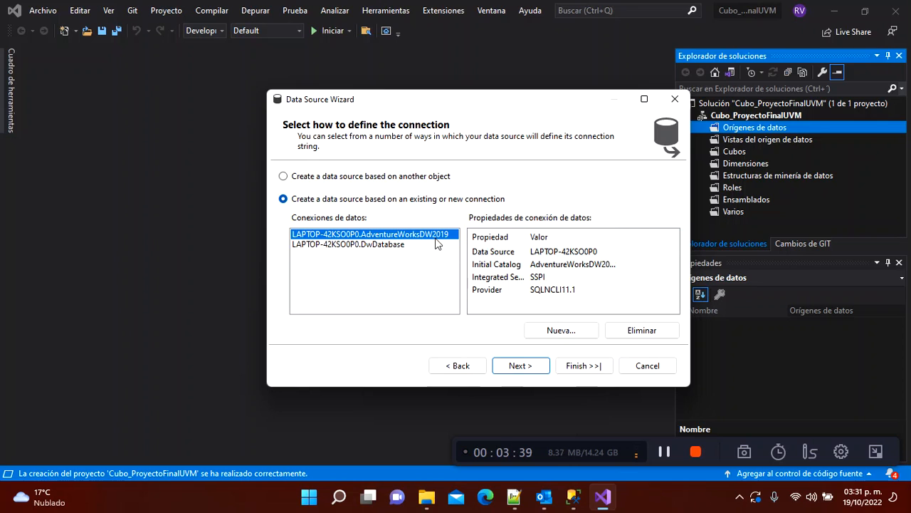
left_click(568, 332)
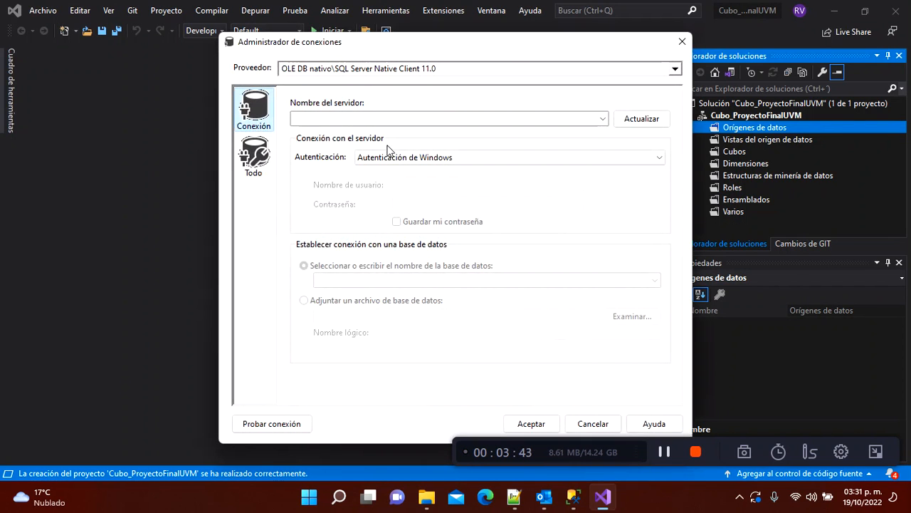
left_click(604, 119)
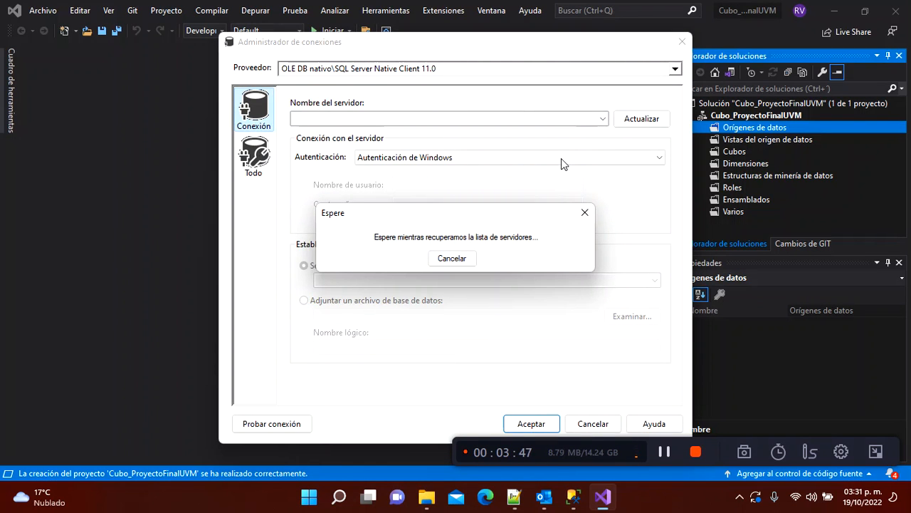
key("super")
type("mana")
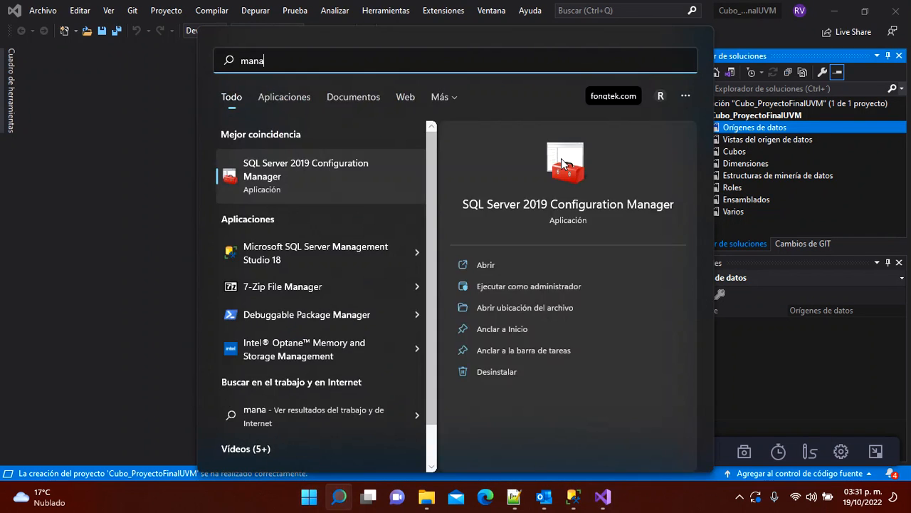
left_click(316, 177)
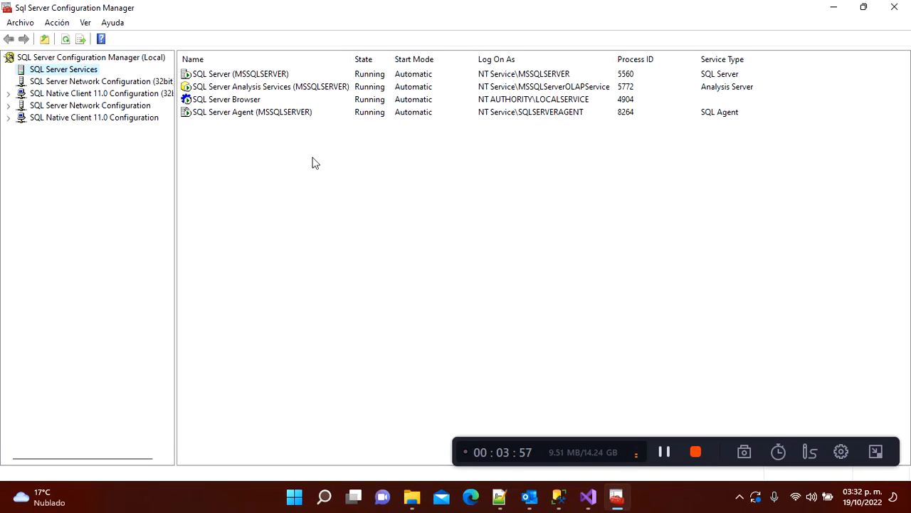
left_click(218, 77)
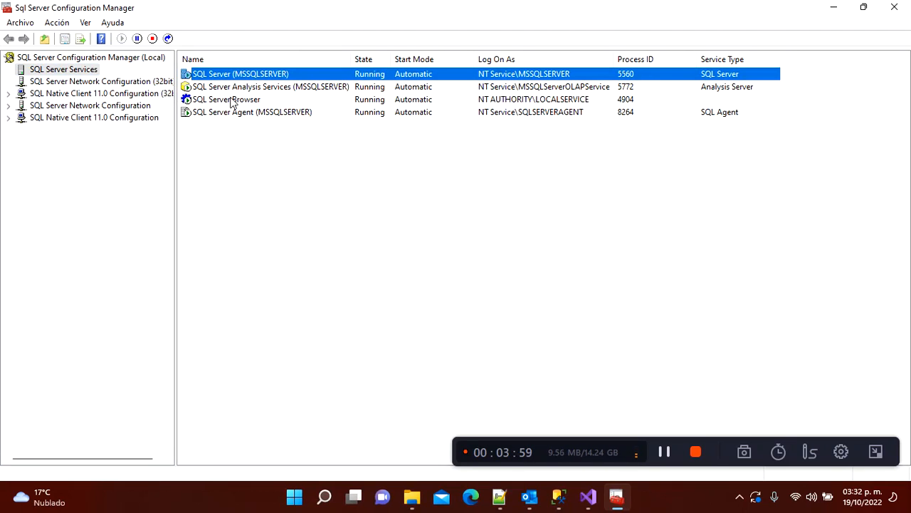
left_click(222, 88)
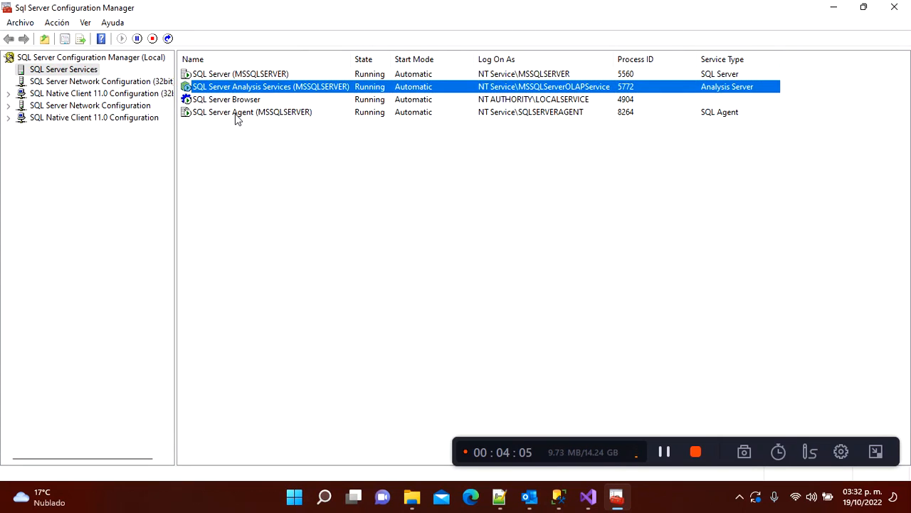
left_click(365, 114)
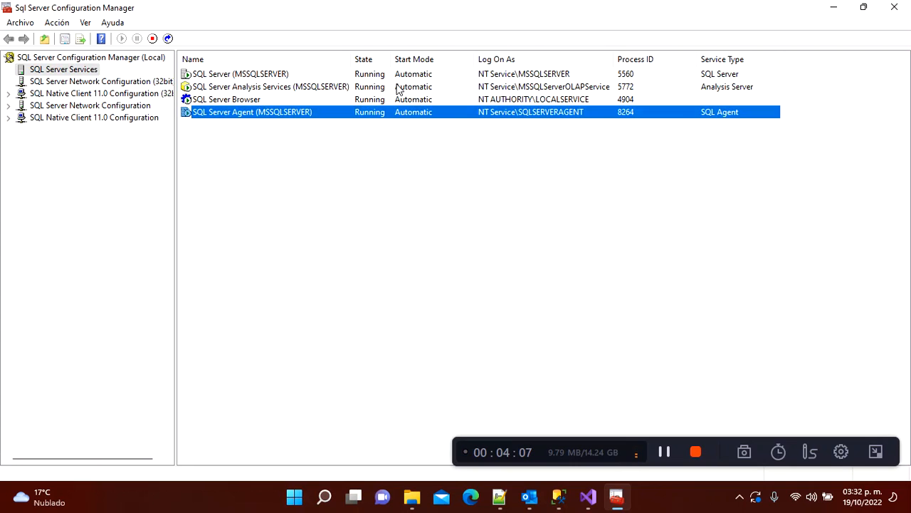
key("alt+Tab")
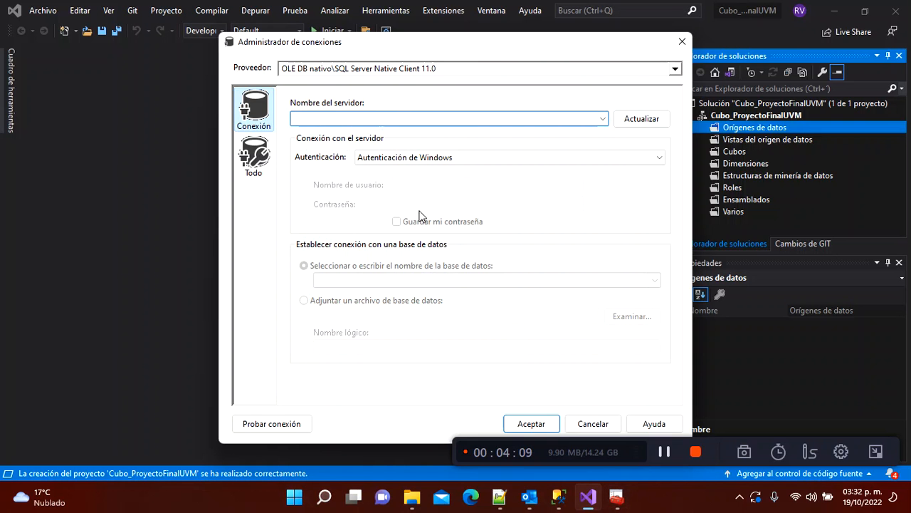
Step: Set the connection's server to LAPTOP-42KSO0P0 and its database to AdventureWorksDW2019
left_click(604, 118)
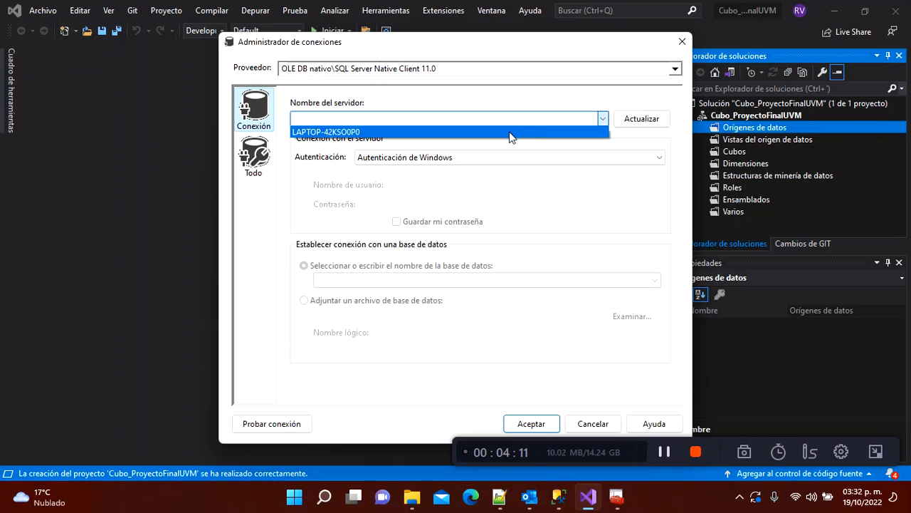
left_click(508, 132)
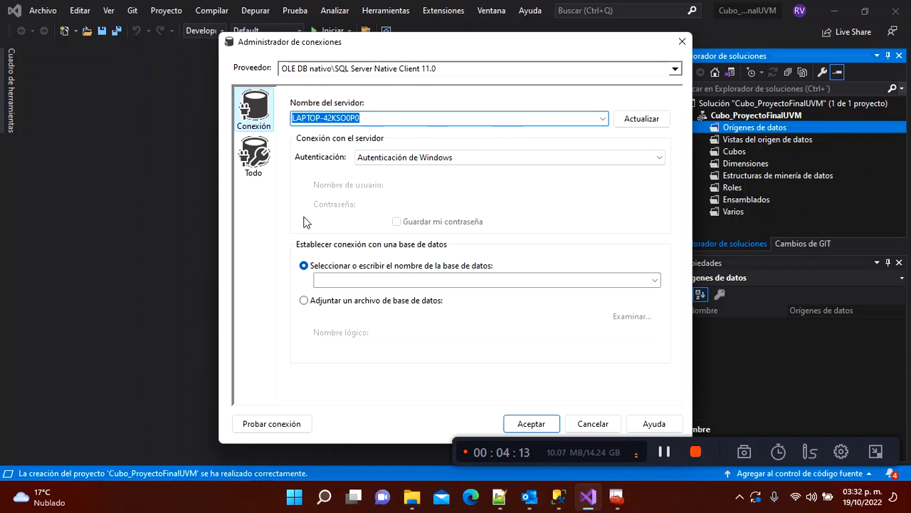
left_click(655, 280)
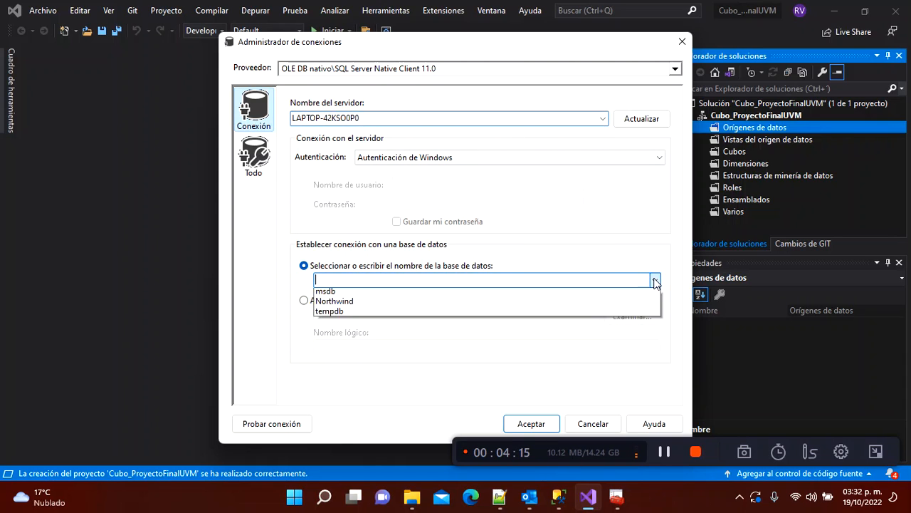
key("Down")
key("Down")
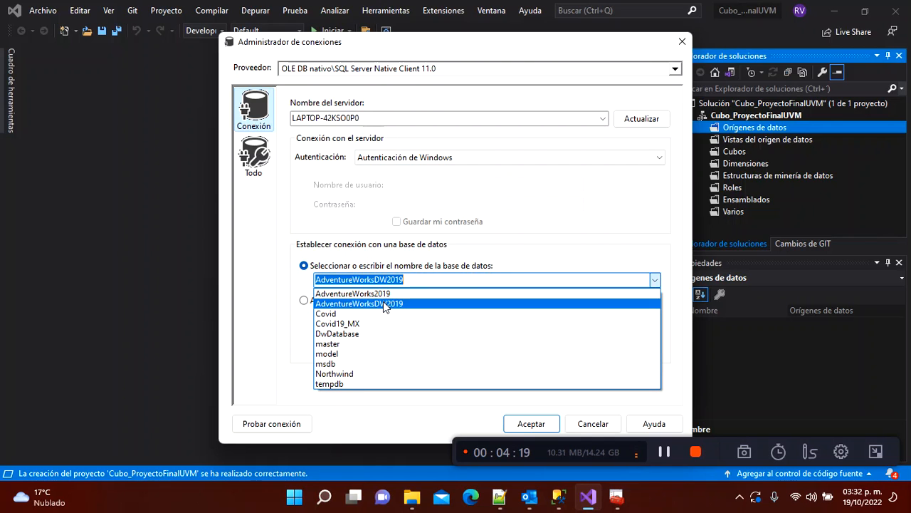
left_click(385, 304)
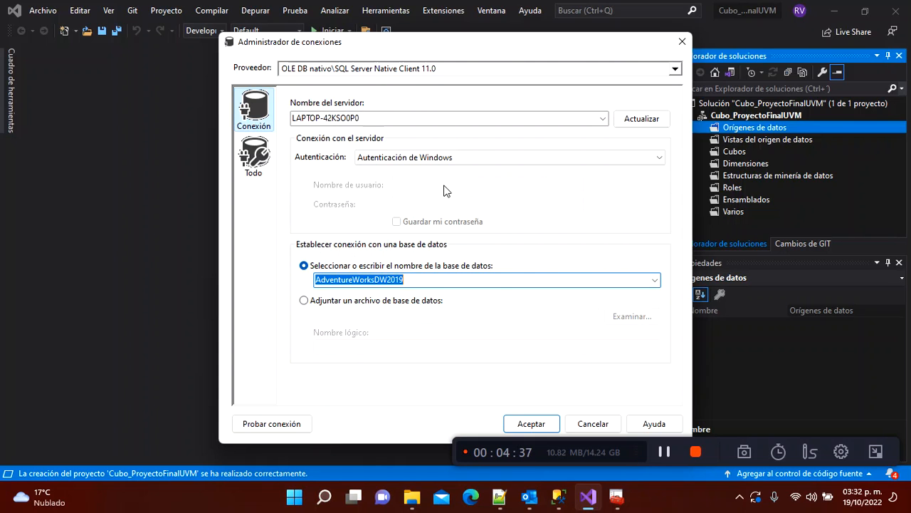
left_click(446, 158)
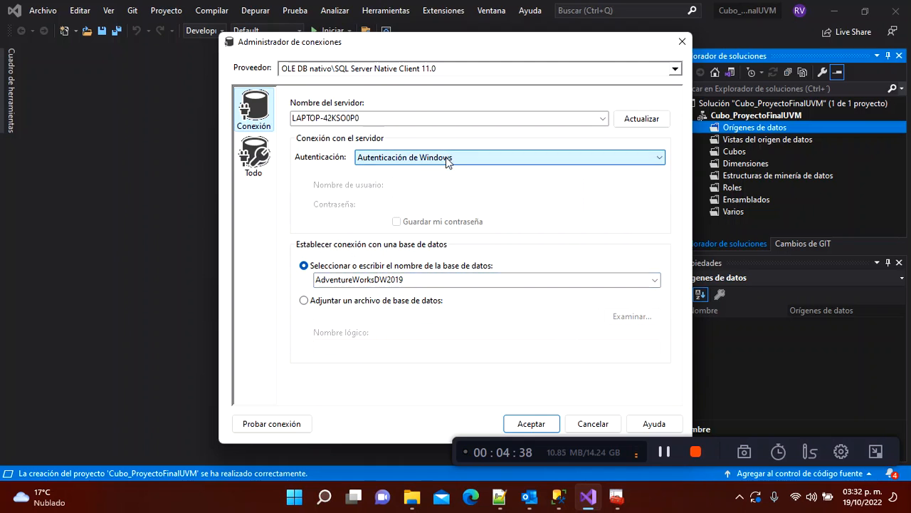
Step: Save the connection and advance the wizard to the impersonation user name field
left_click(531, 423)
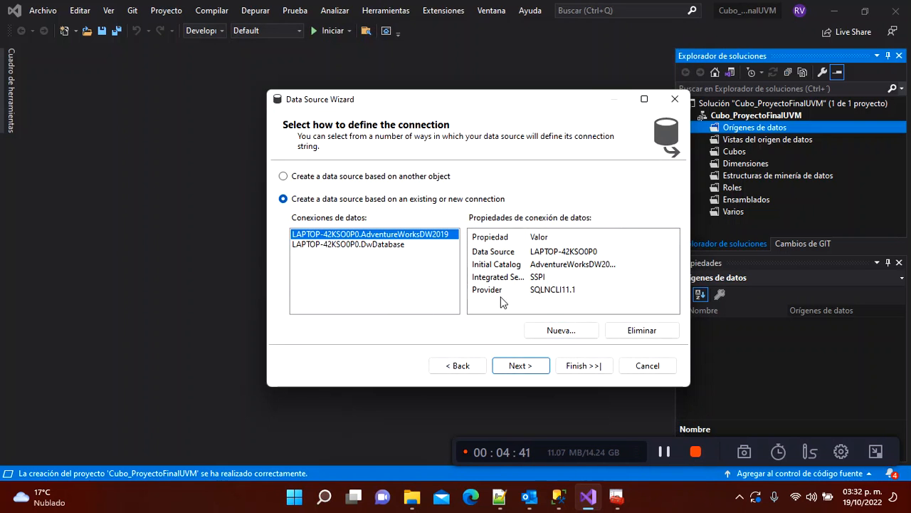
left_click(521, 364)
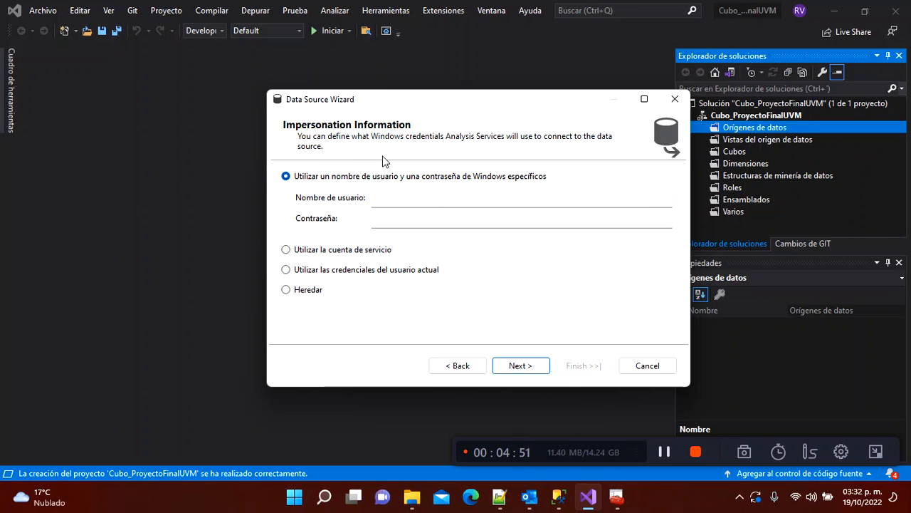
left_click(418, 198)
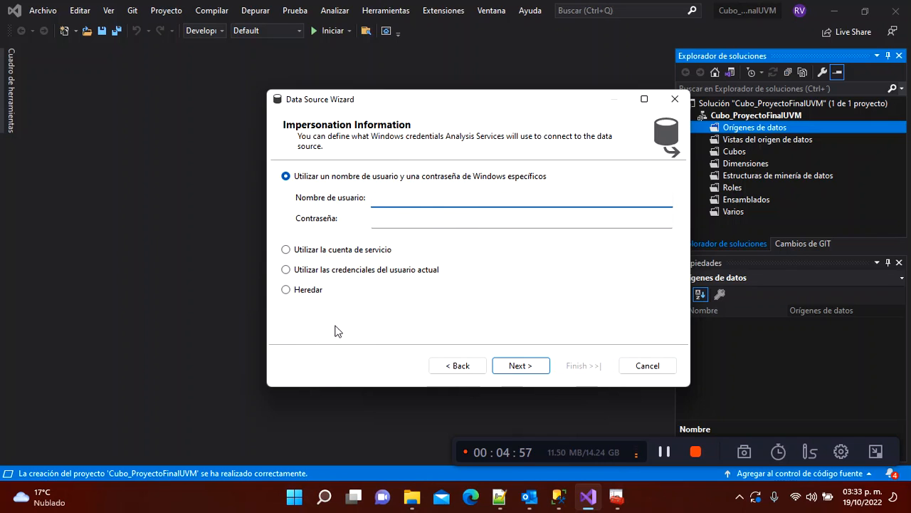
key("super")
Step: Run hostname in a Command Prompt to get the computer name LAPTOP-42KSO0P0
type("cmd")
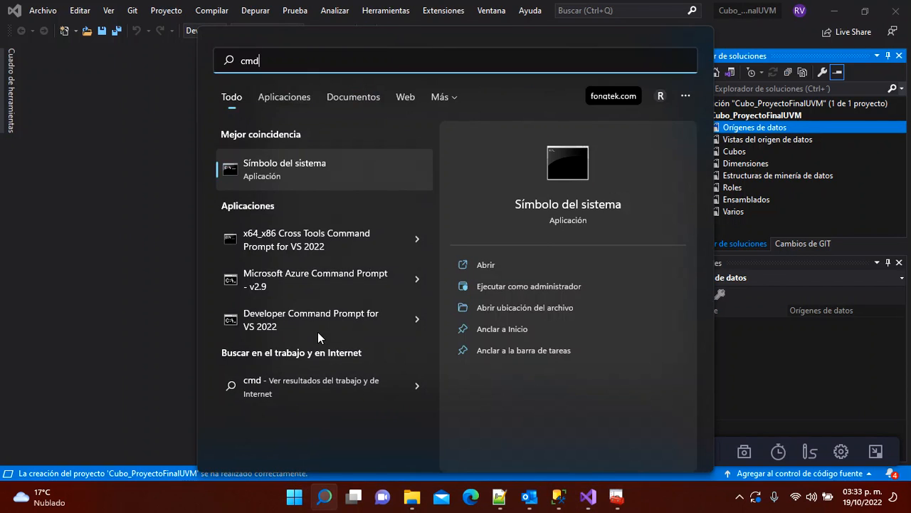
key("Return")
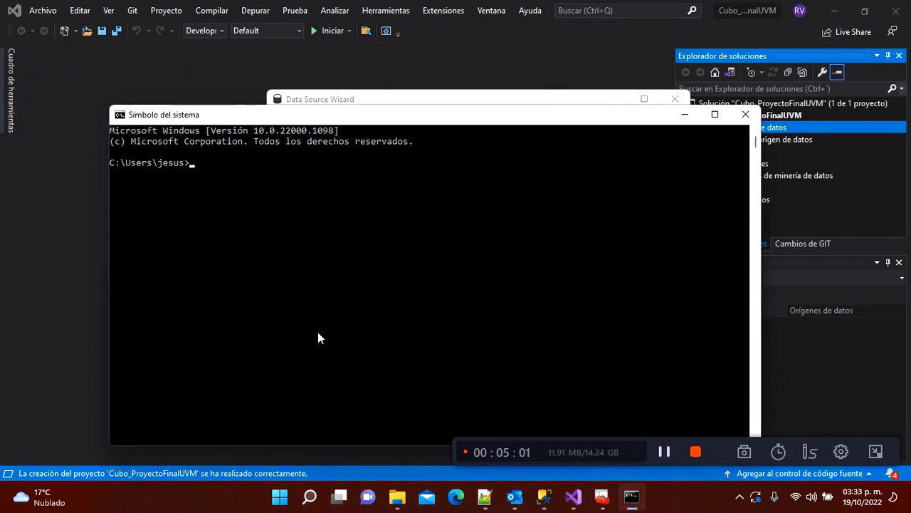
type("hosrtn")
key("BackSpace")
key("BackSpace")
type("ame")
key("Return")
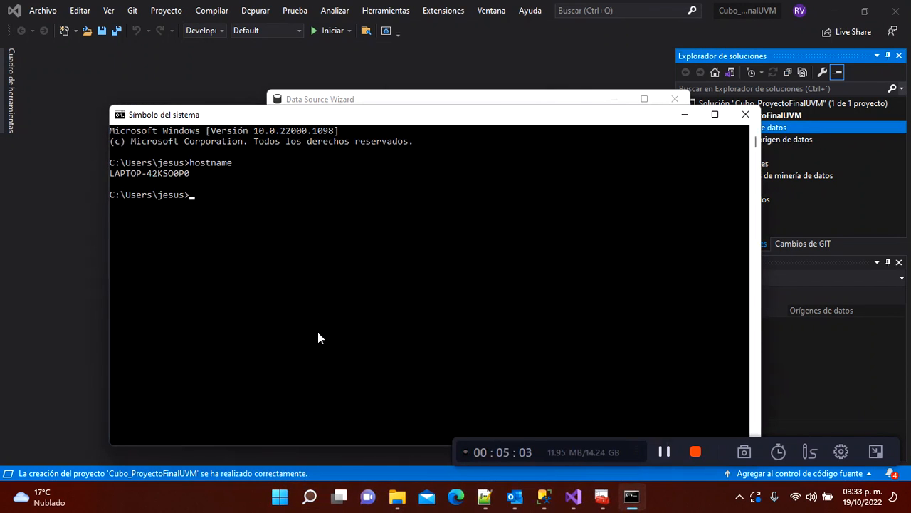
Step: Copy LAPTOP-42KSO0P0 into the wizard's impersonation user name field
double_click(149, 172)
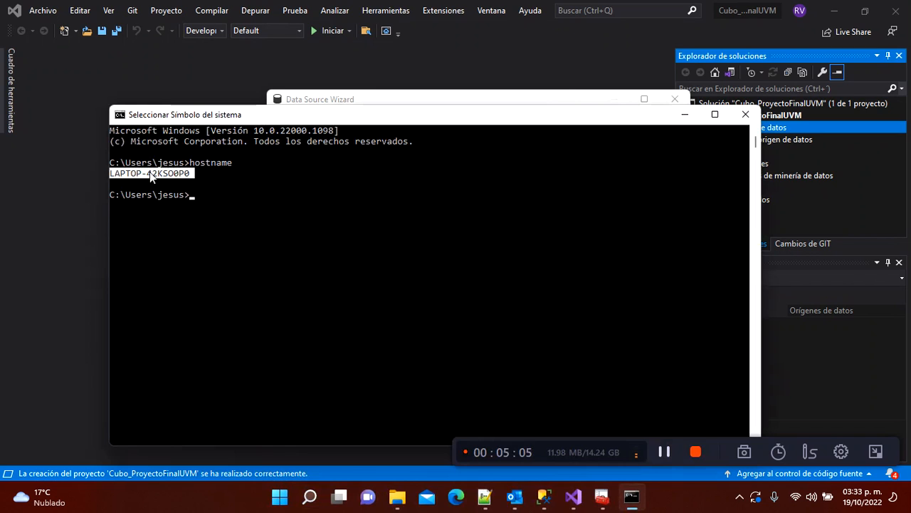
key("ctrl+c")
key("alt+Tab")
key("ctrl+v")
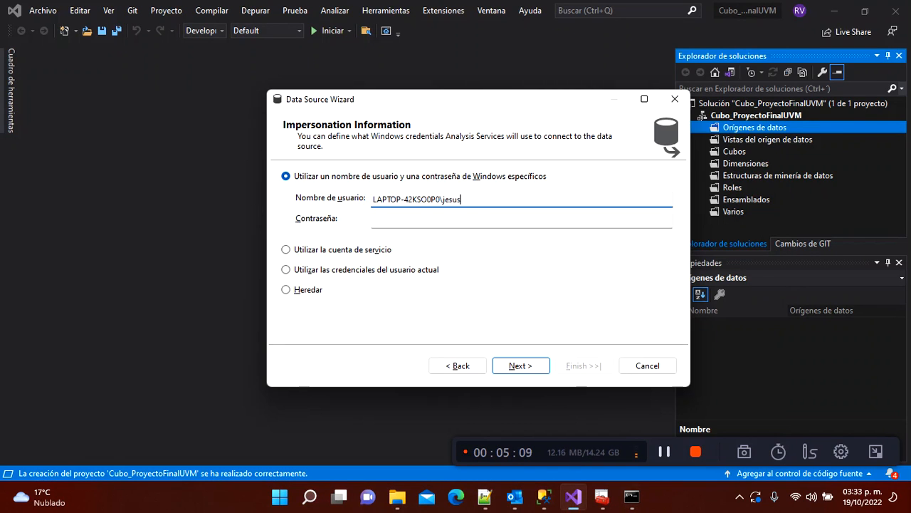
Step: Rename the data source to DSAdventureWorksDW2019 and finish the wizard
key("Tab")
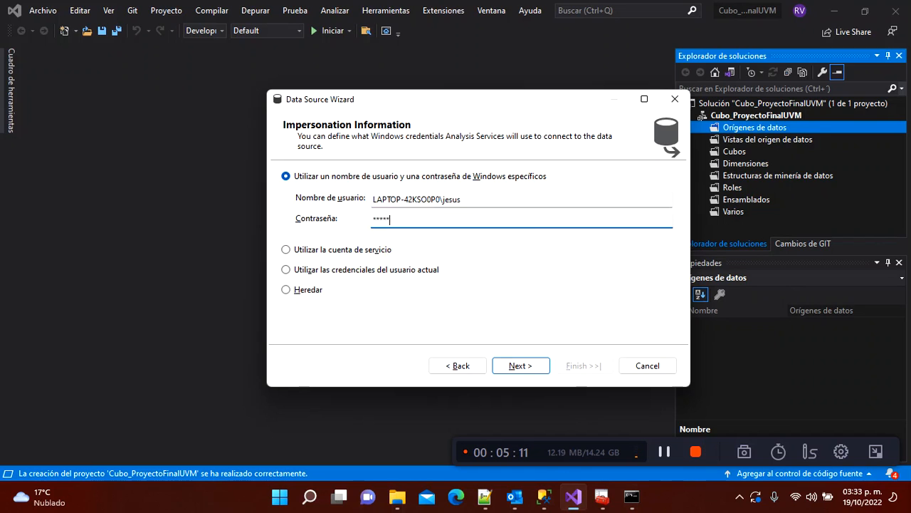
left_click(520, 365)
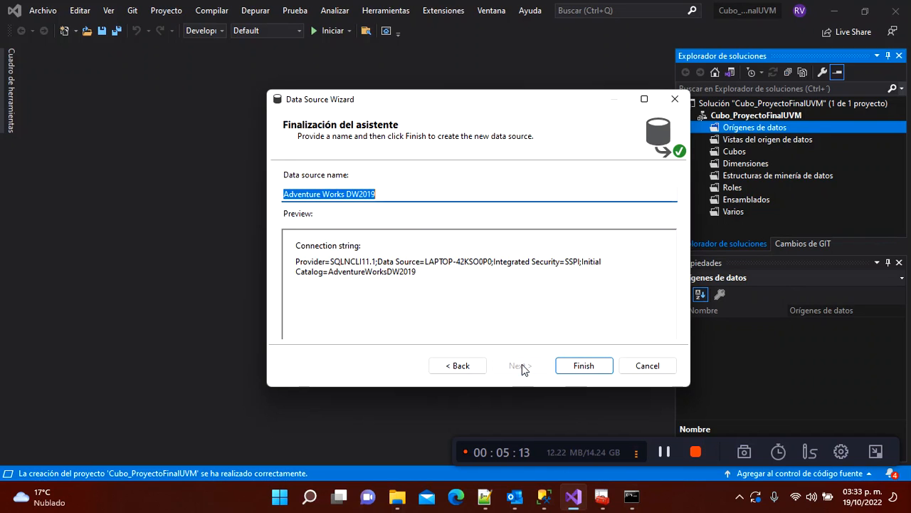
left_click(308, 191)
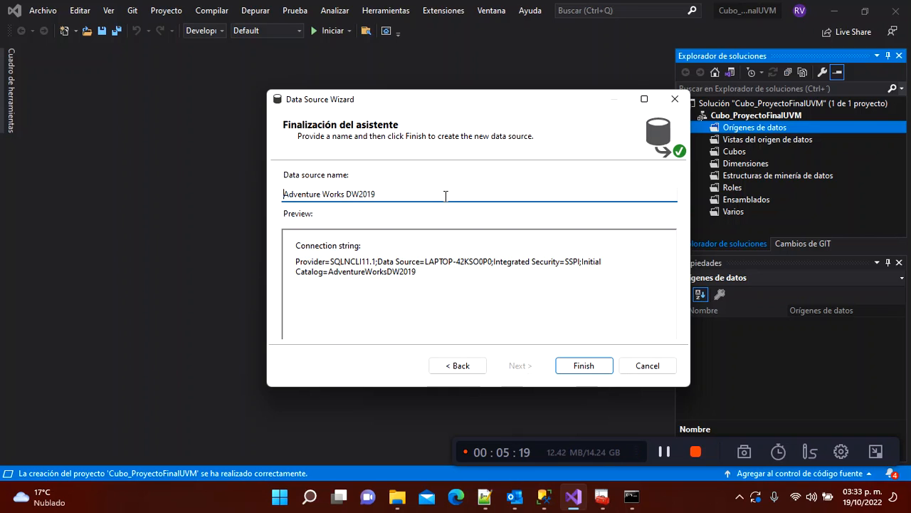
key("Home")
type("DS")
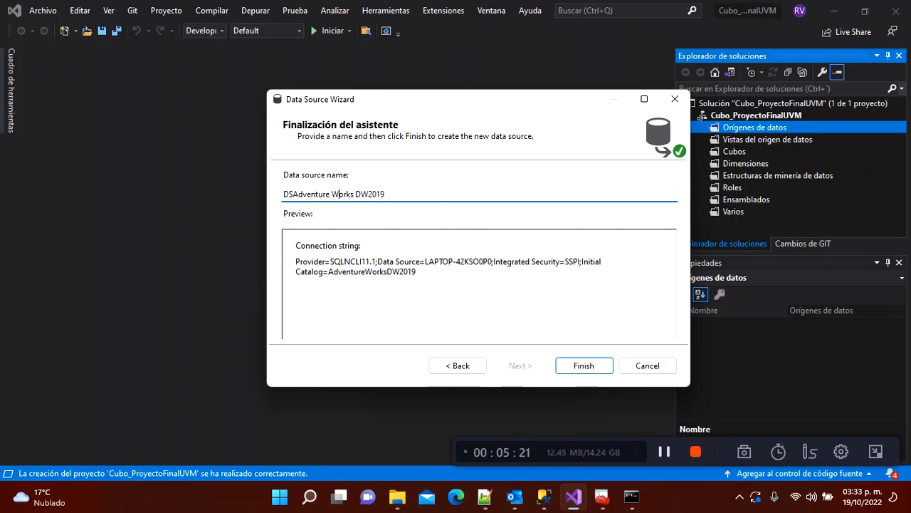
left_click(331, 193)
key("BackSpace")
key("BackSpace")
left_click(588, 369)
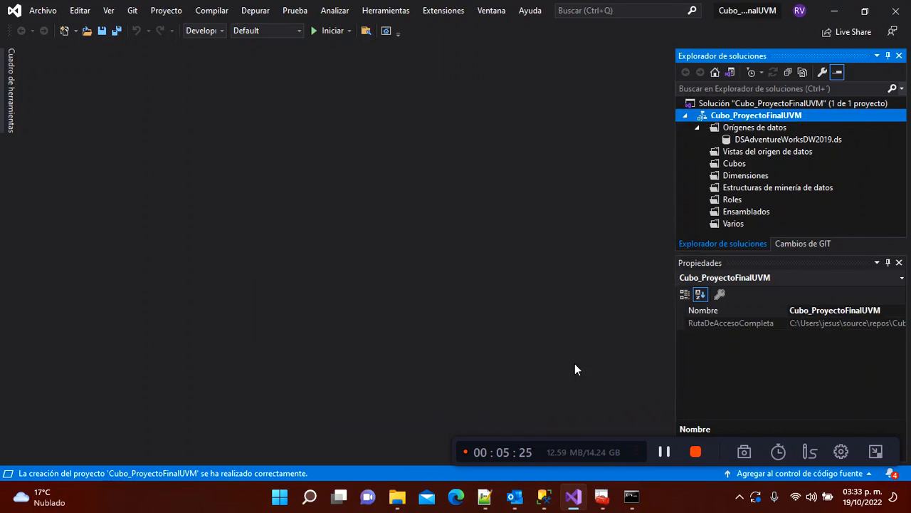
double_click(781, 141)
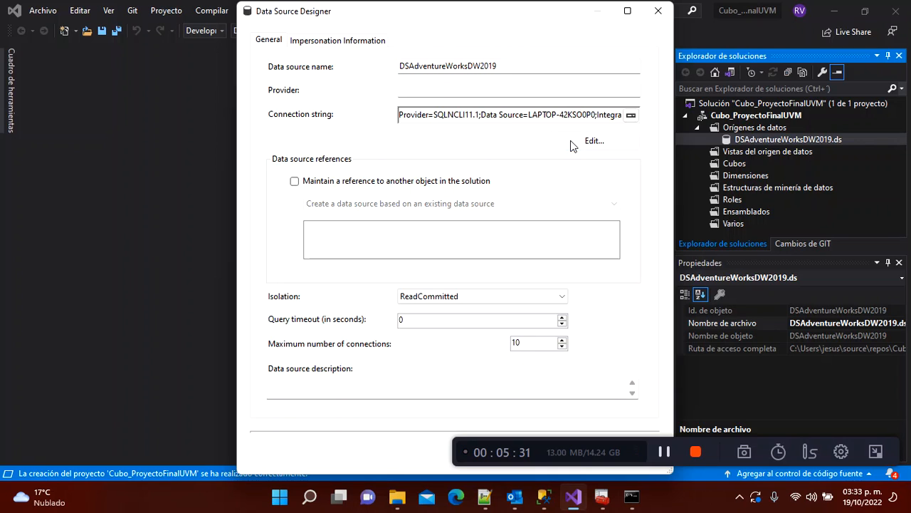
left_click(291, 427)
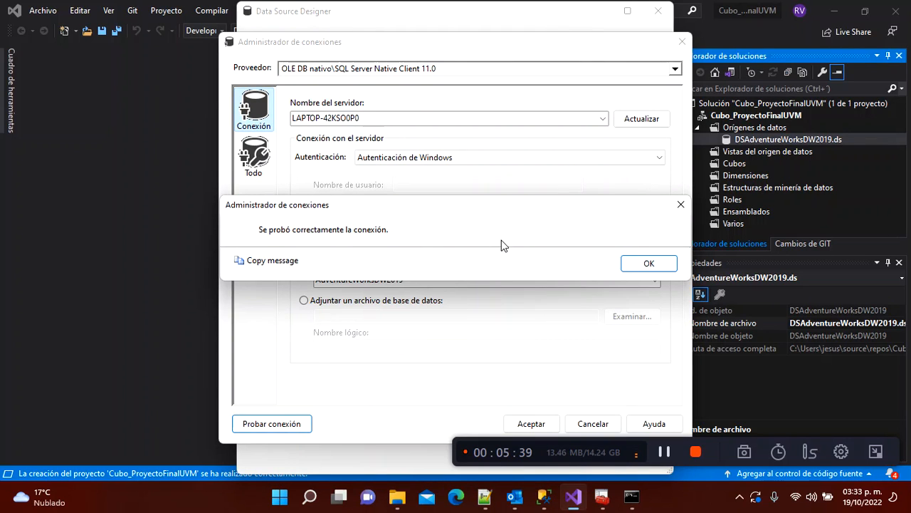
left_click(659, 266)
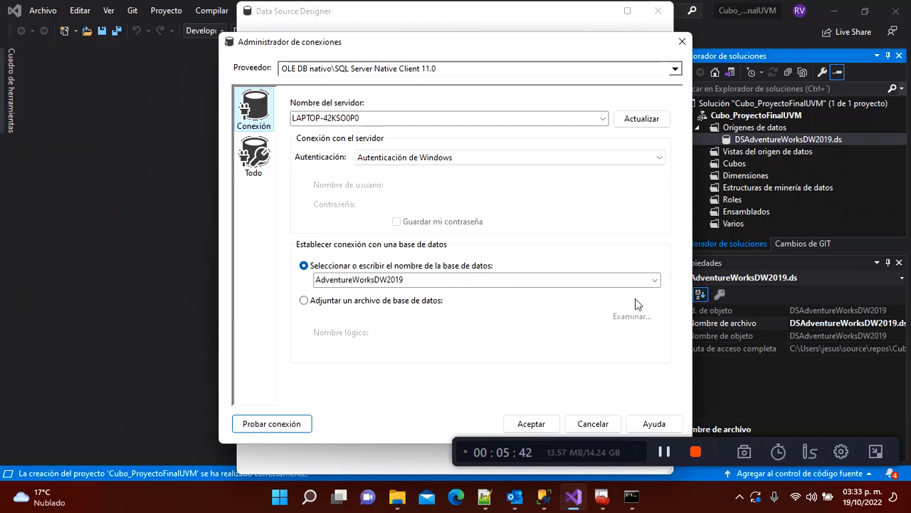
left_click(539, 427)
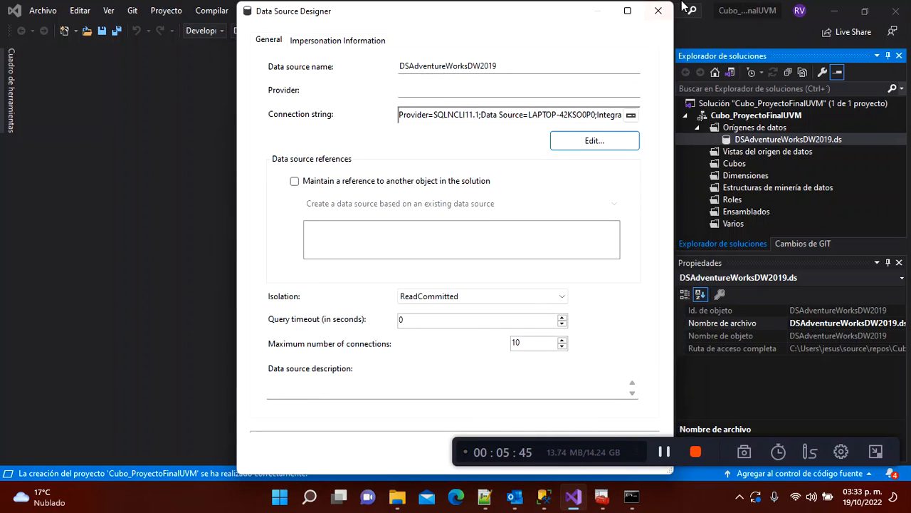
left_click(658, 10)
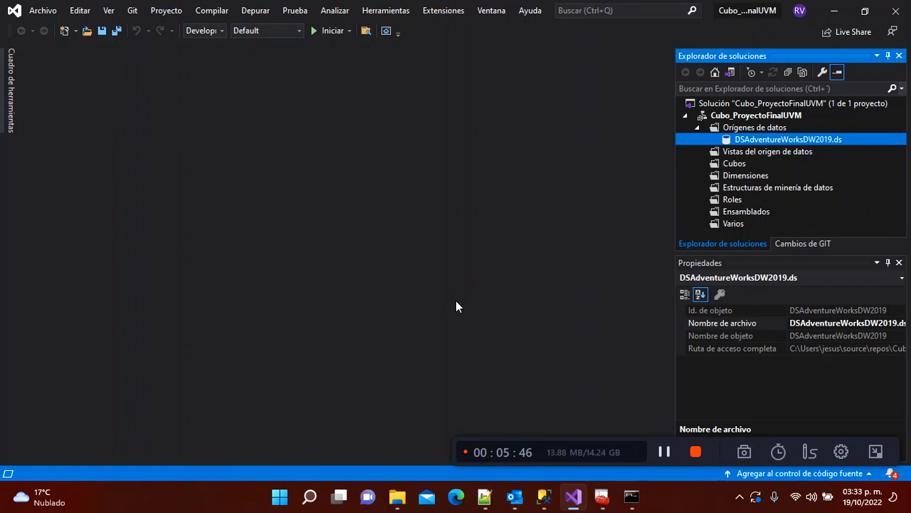
Step: Start a new data source view on DSAdventureWorksDW2019 and maximize the table selection page
left_click(759, 154)
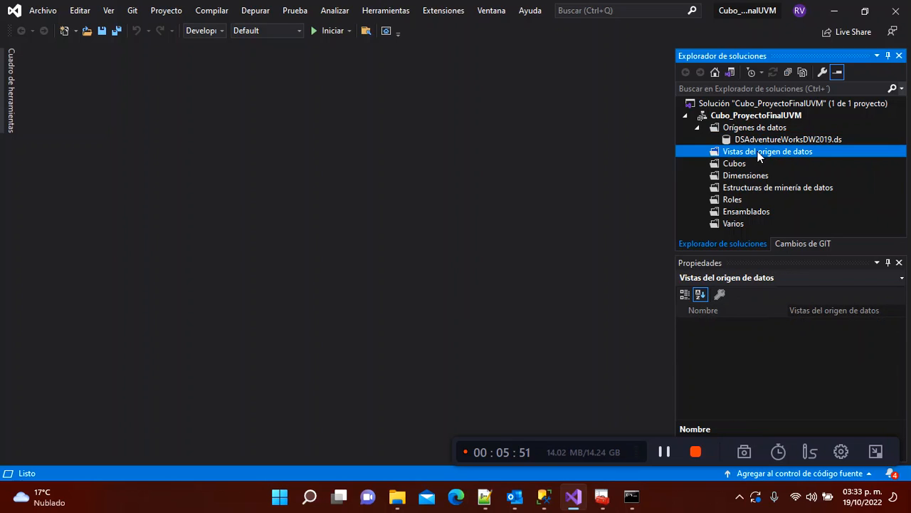
right_click(759, 154)
left_click(761, 160)
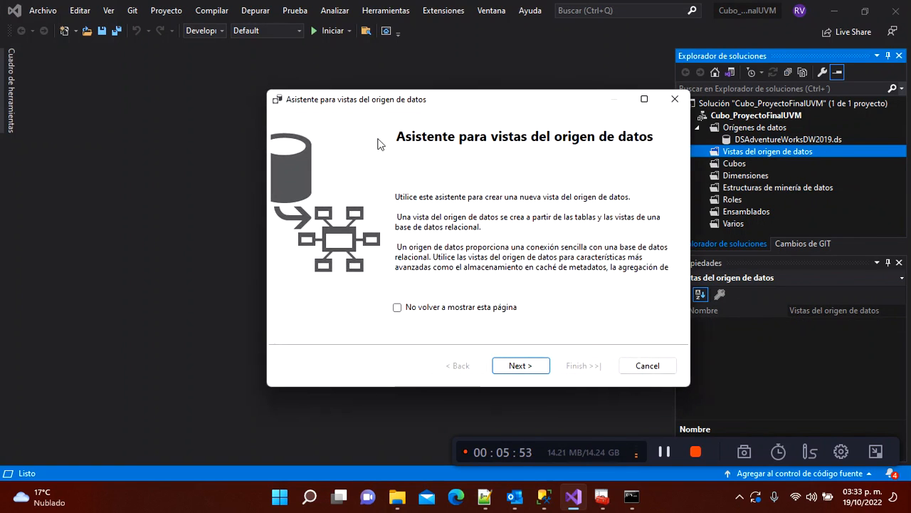
left_click_drag(459, 100, 287, 118)
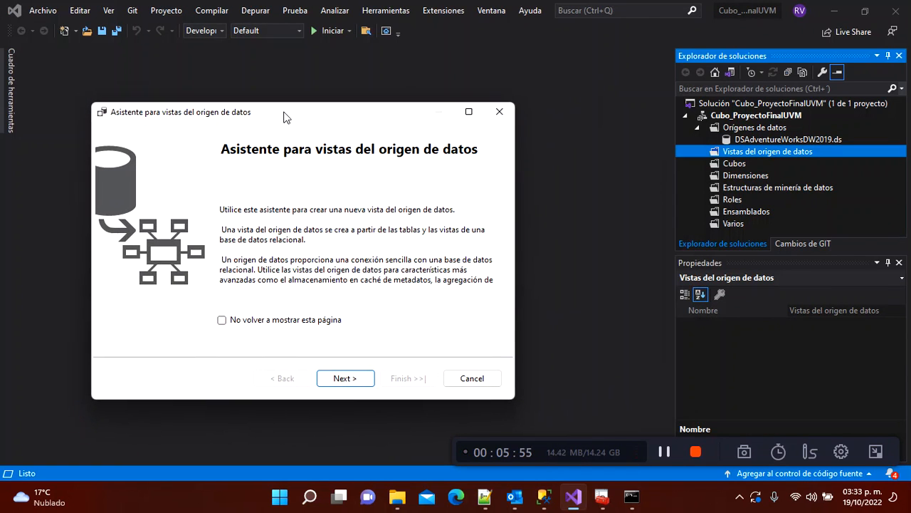
left_click(356, 383)
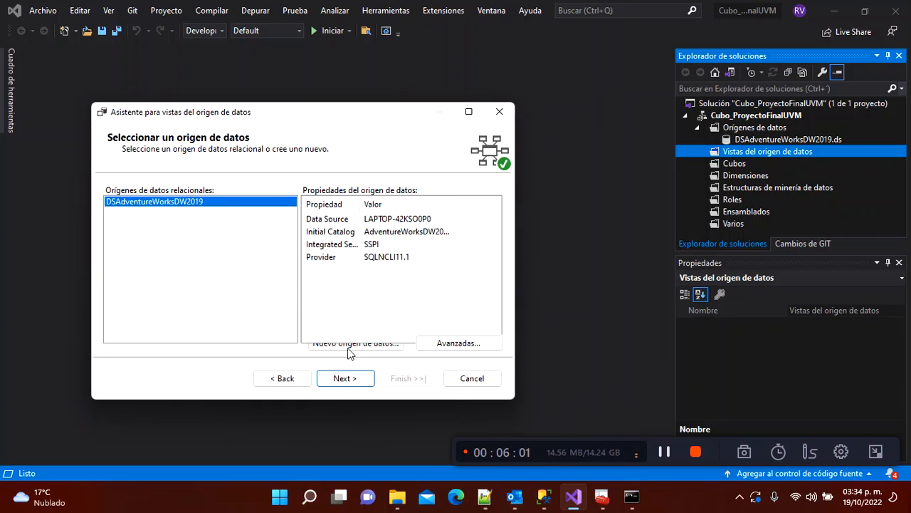
left_click(345, 378)
left_click(468, 112)
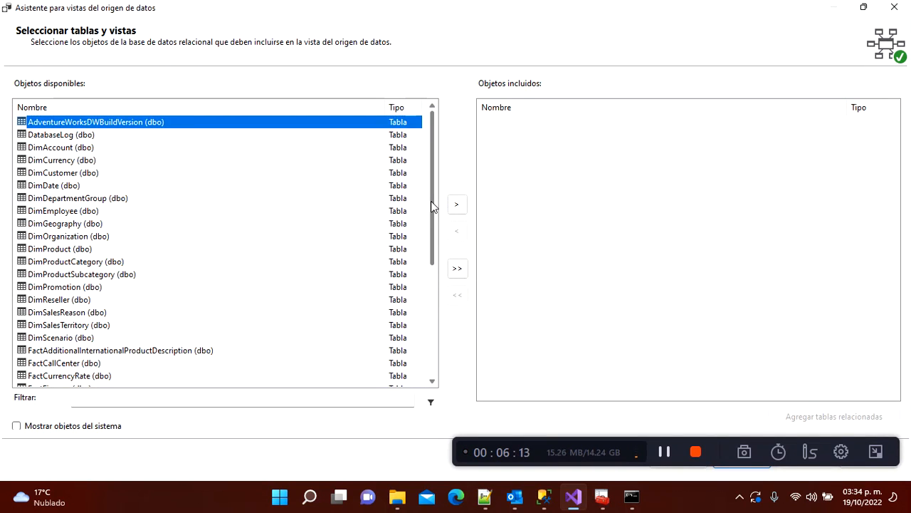
Step: Move FactInternetSales from the available objects into the included objects
left_click(78, 300)
key("Down")
key("Down")
key("Down")
key("Down")
key("Down")
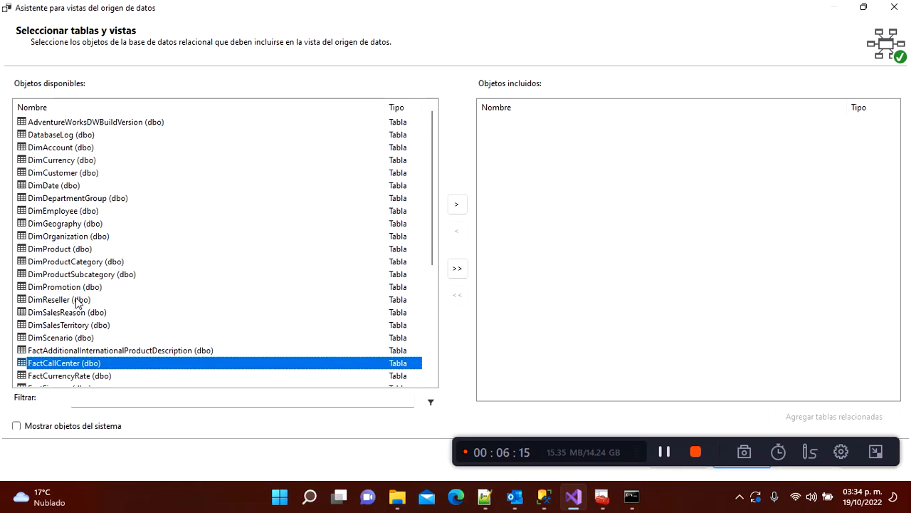
key("Down")
key("Down")
key("Down")
key("Down")
key("Down")
key("Down")
key("Down")
key("Down")
key("Down")
key("Down")
key("Down")
key("Down")
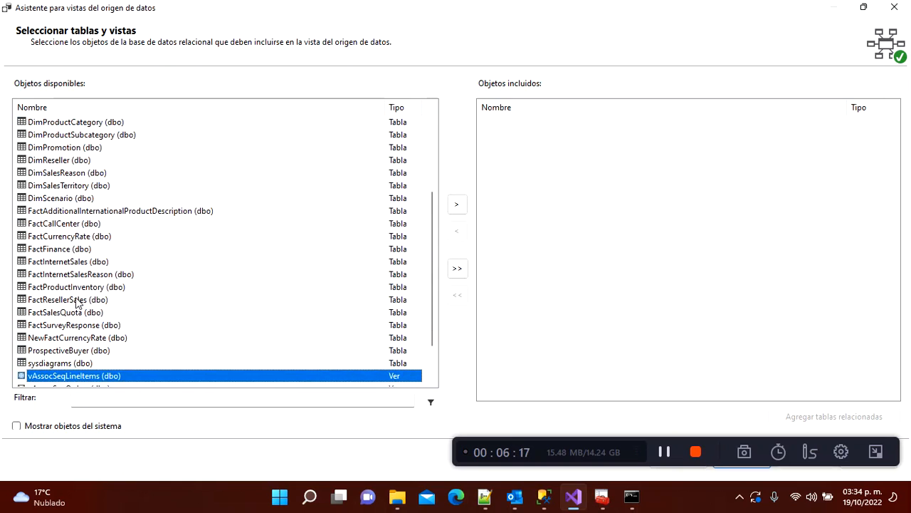
key("Down")
key("Down")
key("Down")
key("Down")
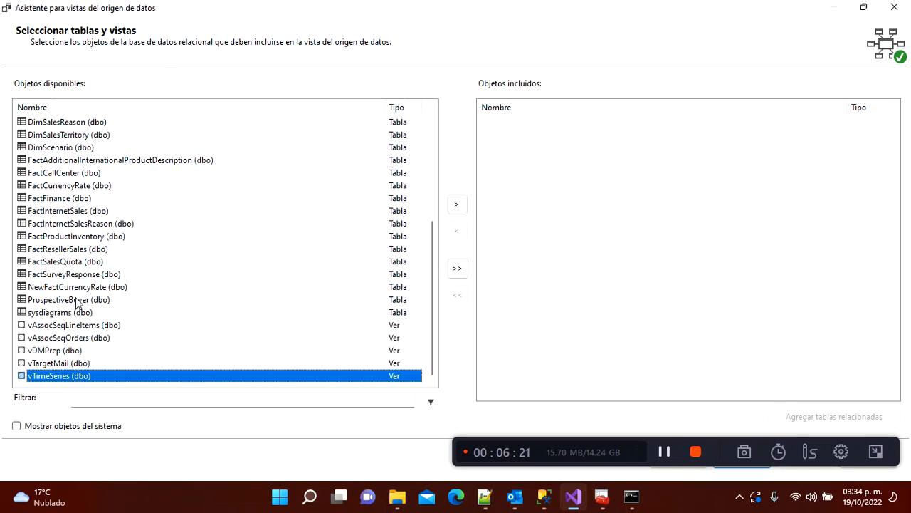
left_click(44, 249)
key("Up")
key("Up")
key("Up")
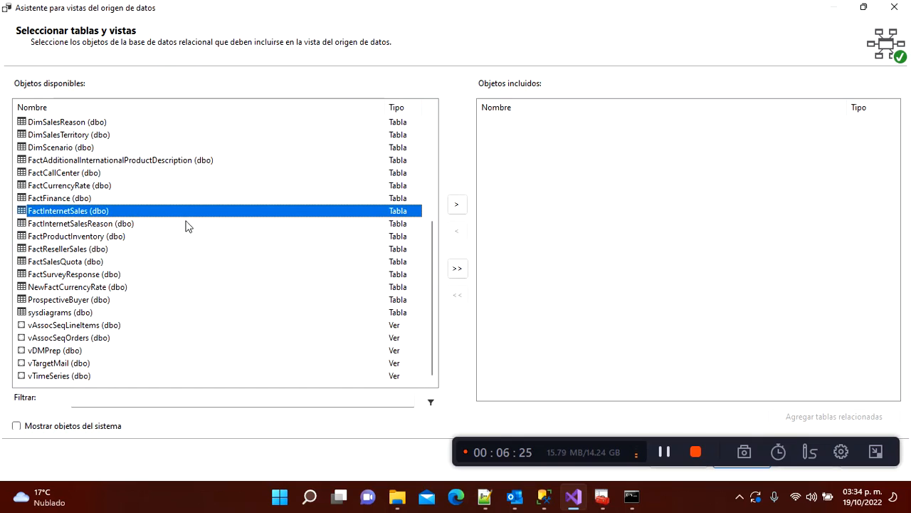
left_click(456, 205)
Step: Add the tables related to FactInternetSales to the included objects
left_click(140, 262)
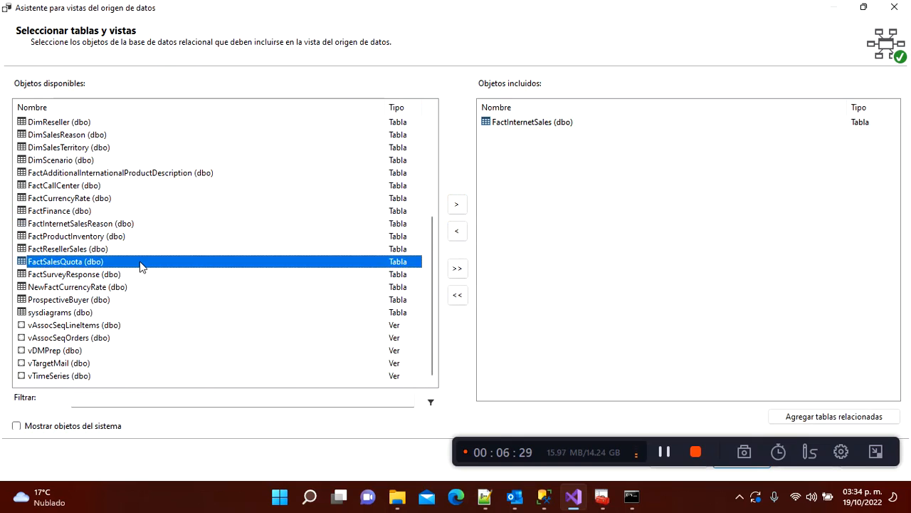
key("Up")
key("Up")
key("Up")
key("Up")
key("Up")
key("Up")
key("Up")
key("Up")
key("Down")
key("Down")
key("Down")
key("Down")
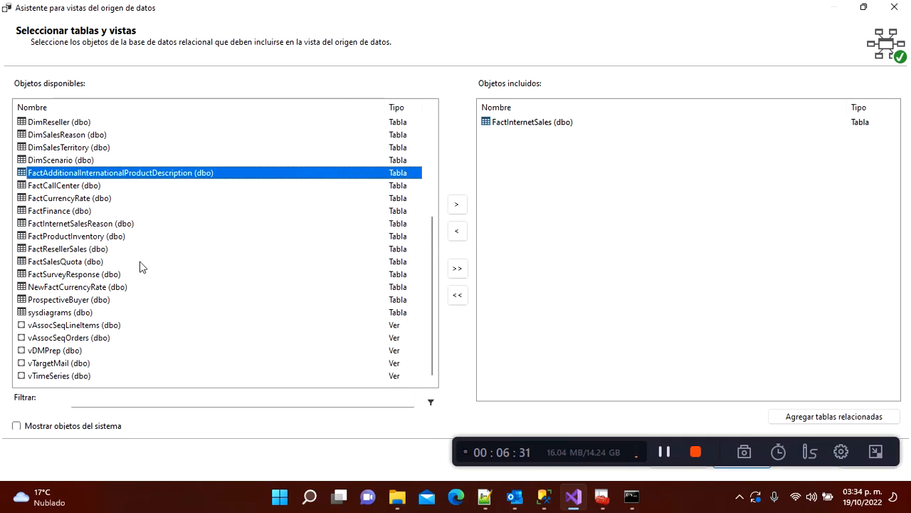
key("Down")
key("Down")
key("Down")
key("Down")
key("Down")
key("Down")
key("Up")
key("Up")
key("Up")
key("Up")
key("Up")
key("Up")
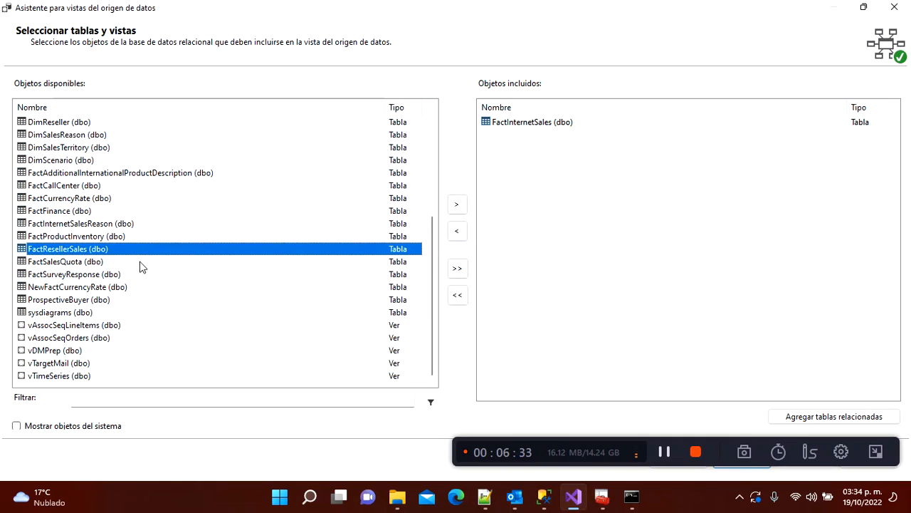
key("Up")
key("Up")
key("Up")
key("Up")
key("Up")
key("Up")
key("Up")
key("Up")
key("Up")
key("Up")
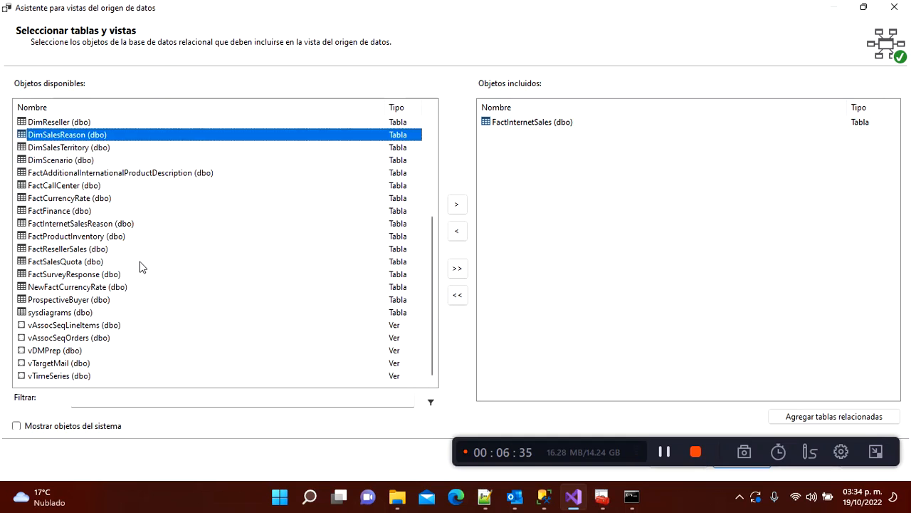
key("Up")
key("Up")
key("Up")
key("Up")
key("Up")
key("Up")
key("Up")
key("Up")
key("Up")
key("Up")
key("Up")
key("Up")
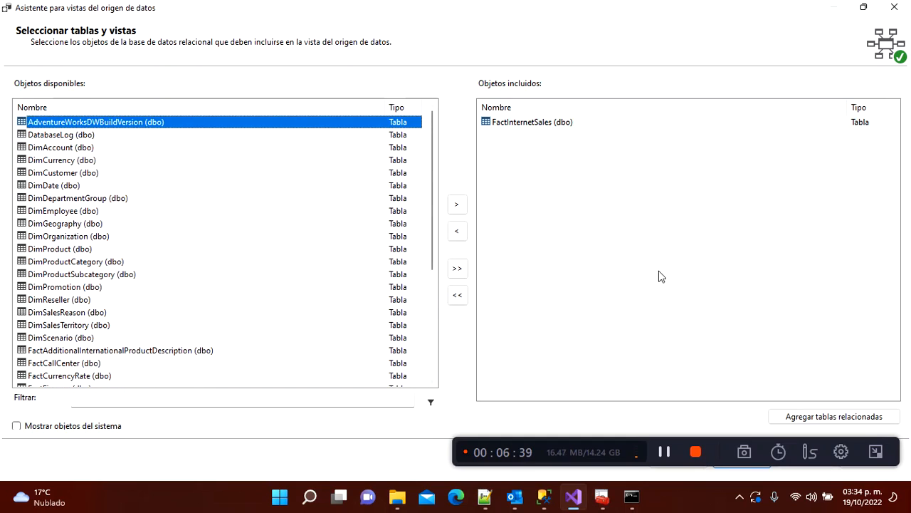
left_click(680, 269)
left_click(547, 128)
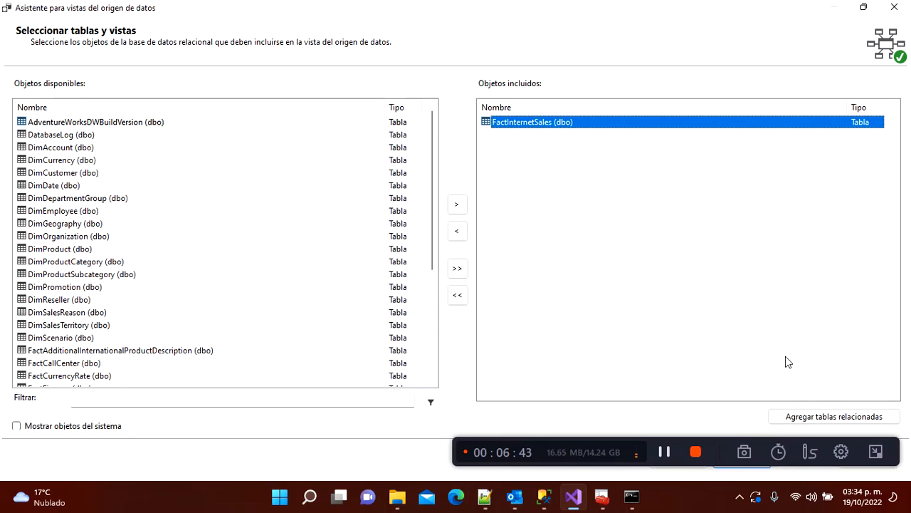
left_click(781, 420)
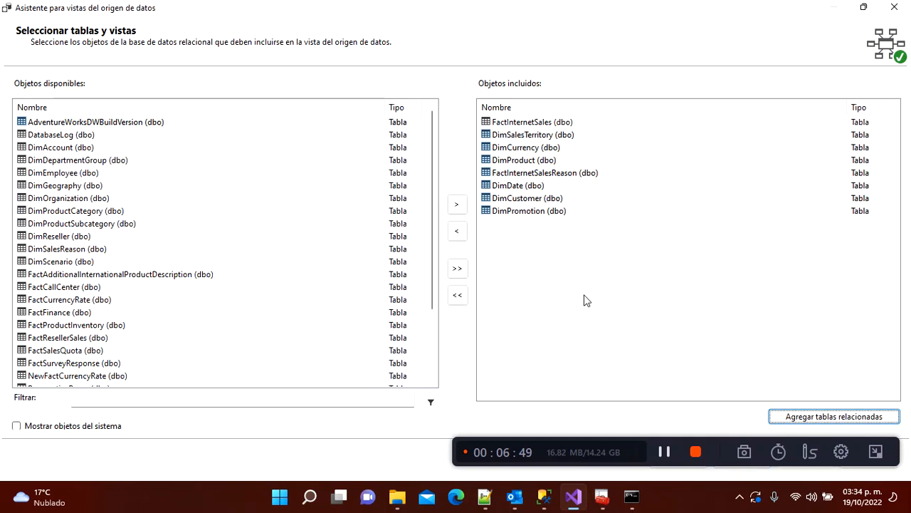
Step: Remove FactInternetSalesReason from the included objects
left_click(583, 300)
left_click(534, 177)
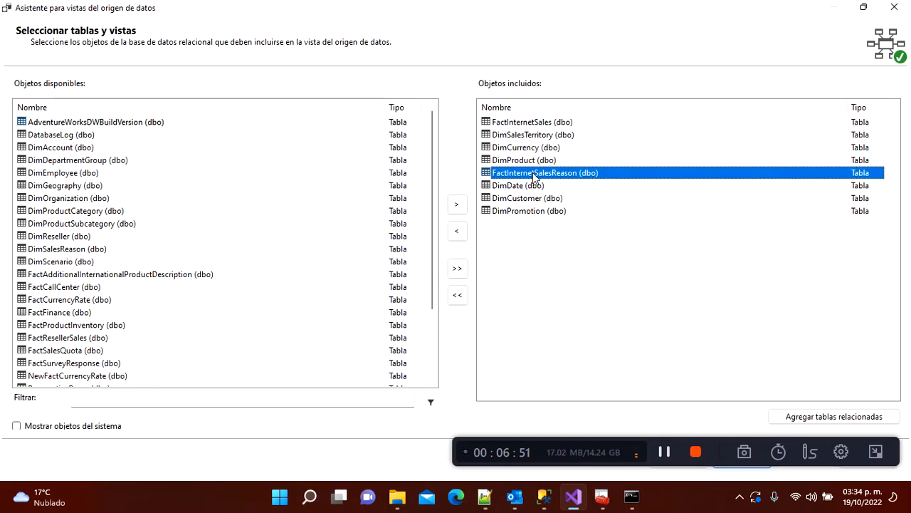
left_click(459, 234)
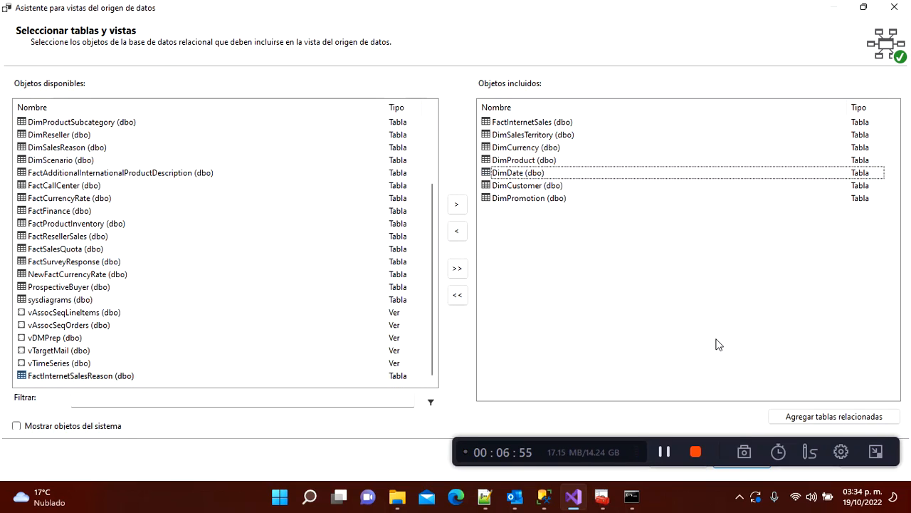
left_click_drag(587, 443, 289, 10)
left_click(602, 303)
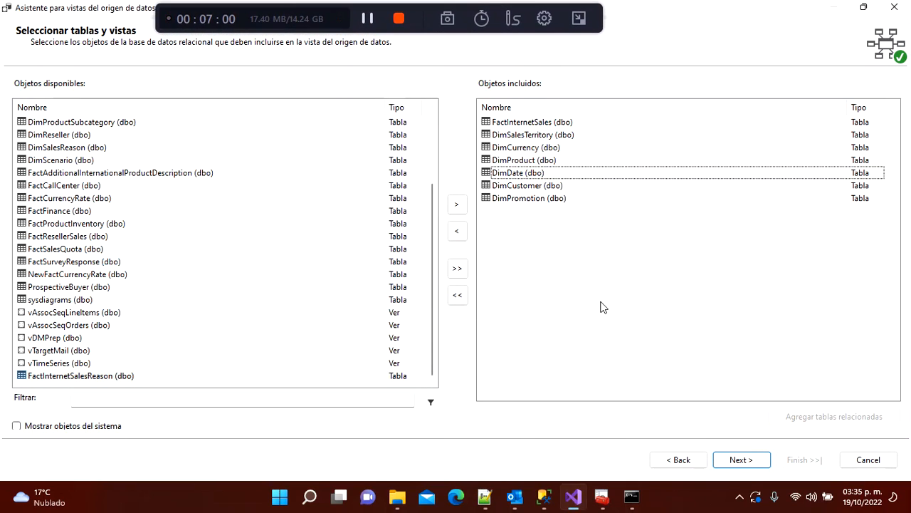
Step: Name the data source view VOAdventureWorksDW2019 and finish the wizard
left_click(743, 462)
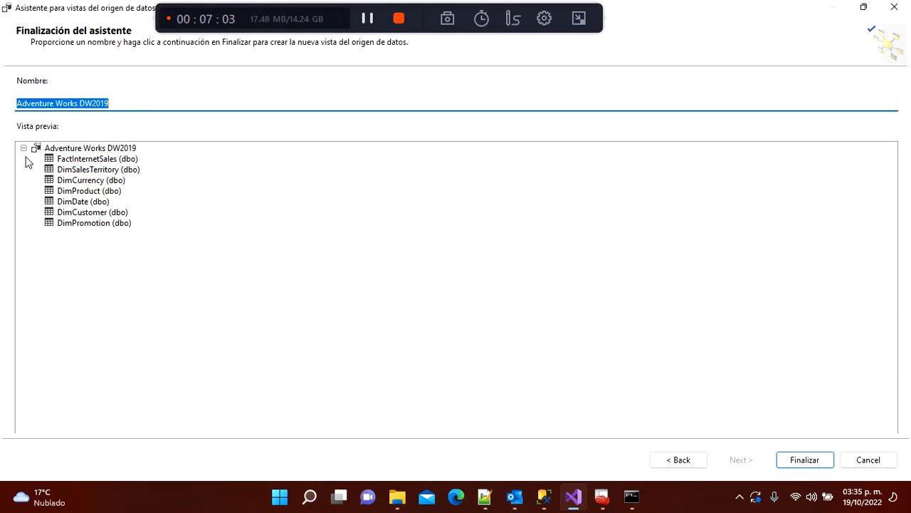
left_click(56, 103)
key("Left")
key("Left")
key("Left")
key("Left")
key("Left")
key("Left")
key("Left")
key("Left")
key("Left")
key("Left")
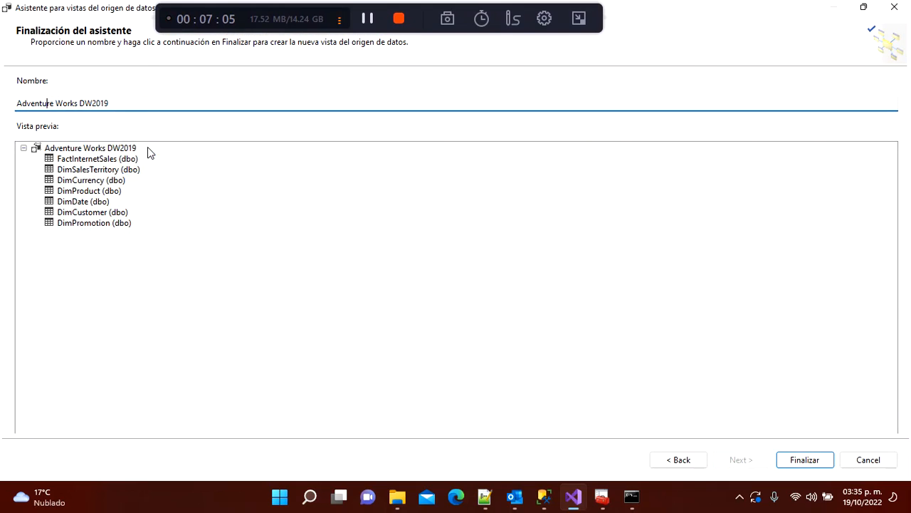
type("VO")
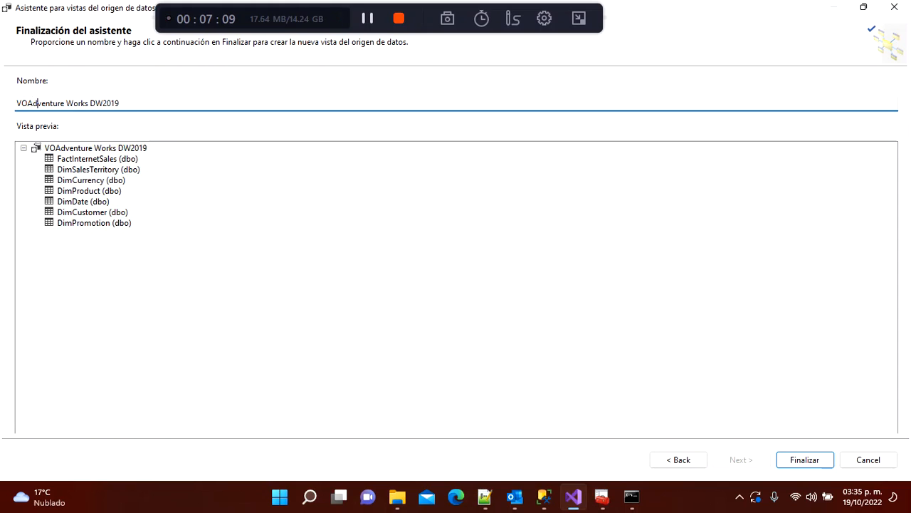
key("Right")
key("Right")
key("Right")
key("Right")
key("Right")
key("Right")
key("Right")
key("BackSpace")
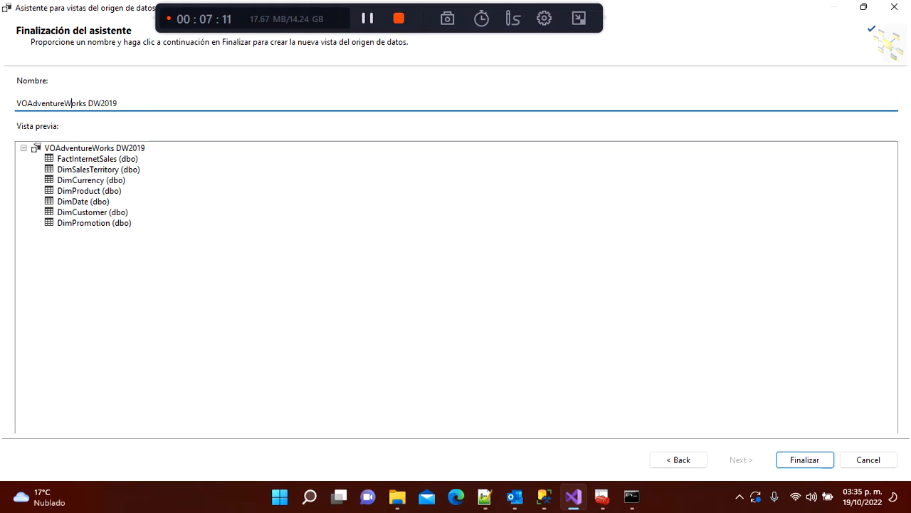
key("Delete")
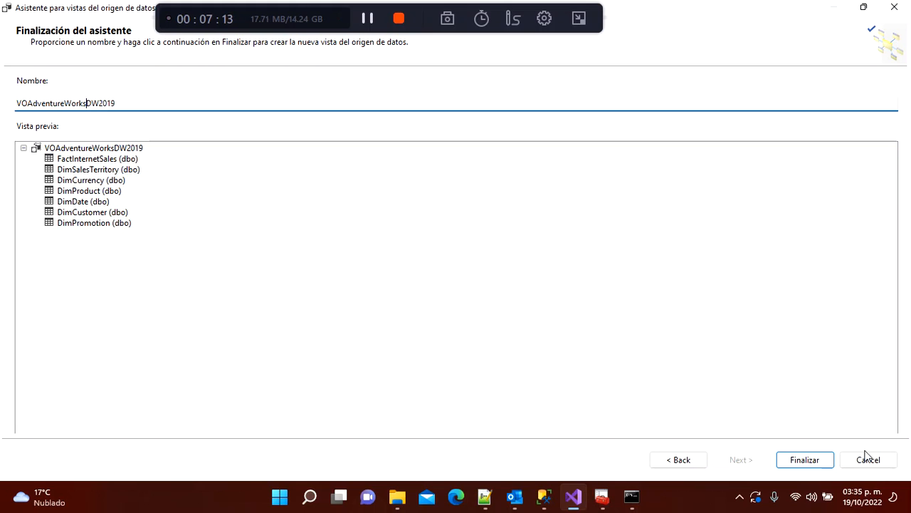
left_click(819, 460)
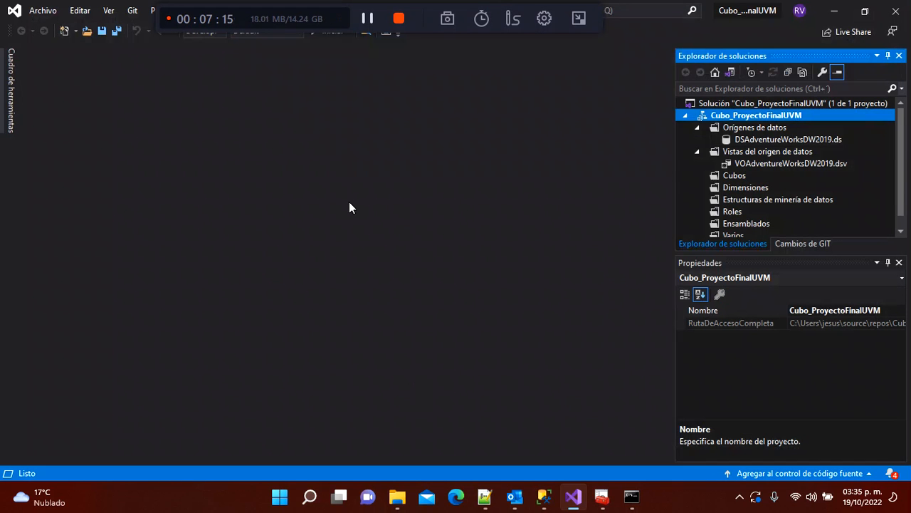
Step: Review the VOAdventureWorksDW2019.dsv diagram's relationships, then start a new dimension from the Dimensiones folder
double_click(773, 163)
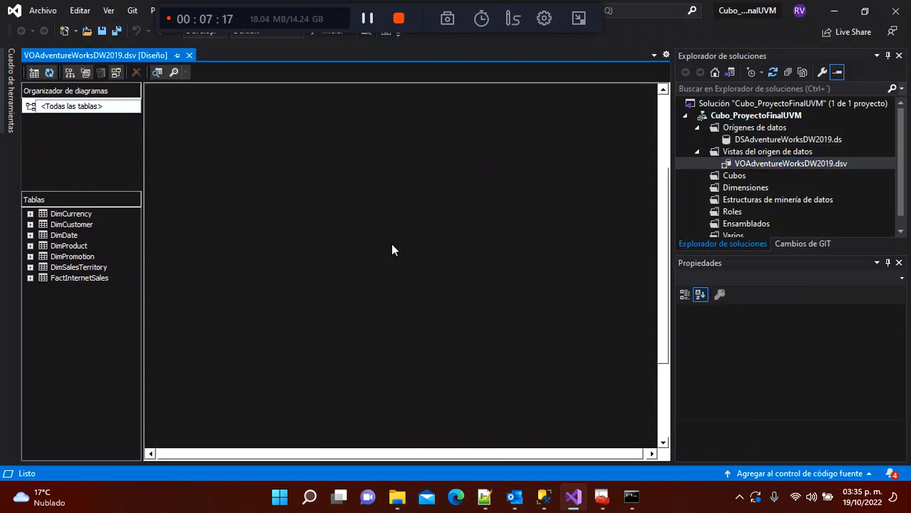
left_click_drag(664, 248, 664, 226)
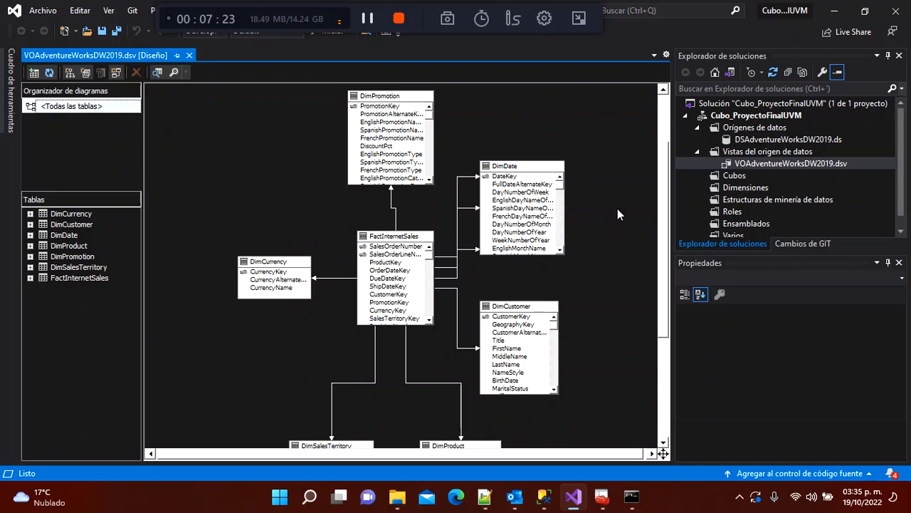
mouse_move(662, 234)
left_mouse_down()
mouse_move(662, 214)
mouse_move(663, 228)
left_mouse_up()
left_click(210, 164)
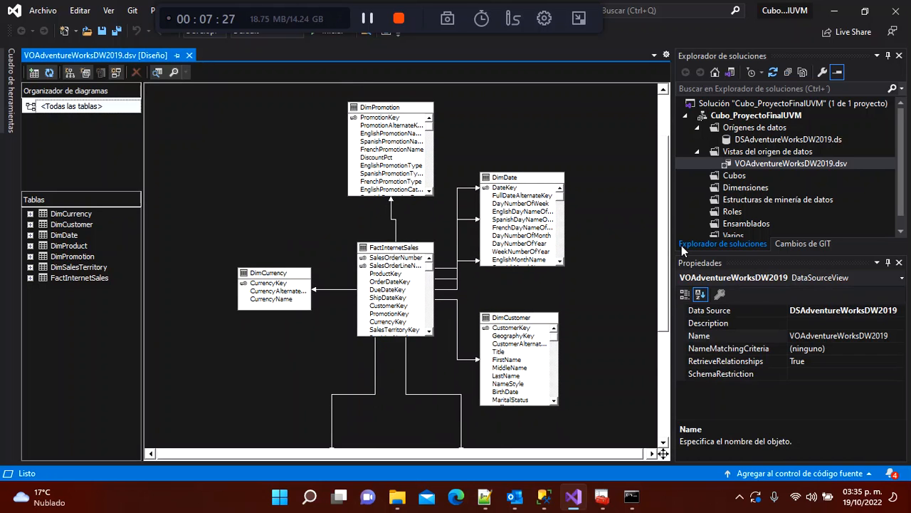
right_click(747, 189)
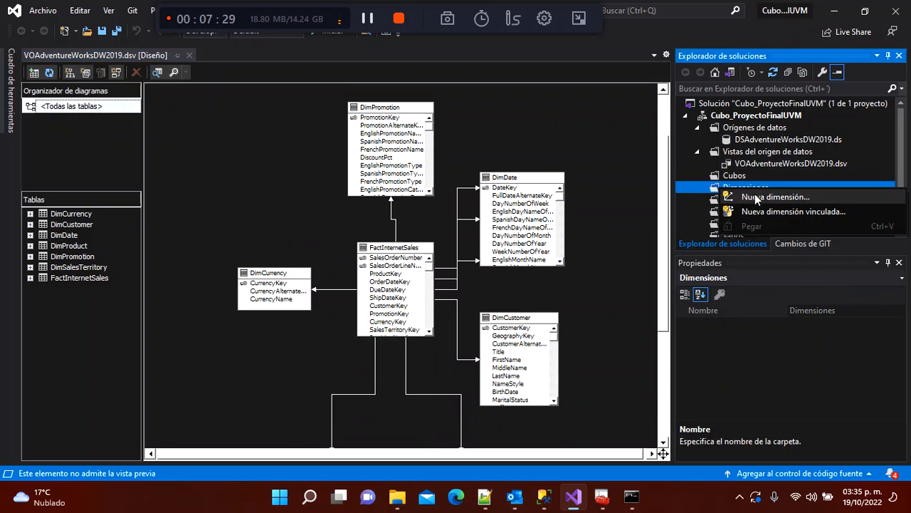
left_click(758, 200)
Step: Base the new dimension on the existing DimDate table with DateKey as its key column
left_click(518, 362)
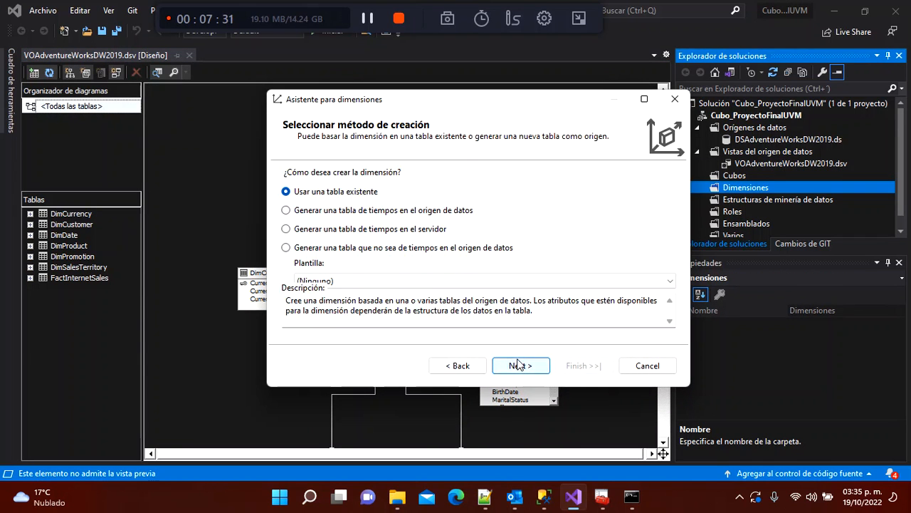
left_click(644, 99)
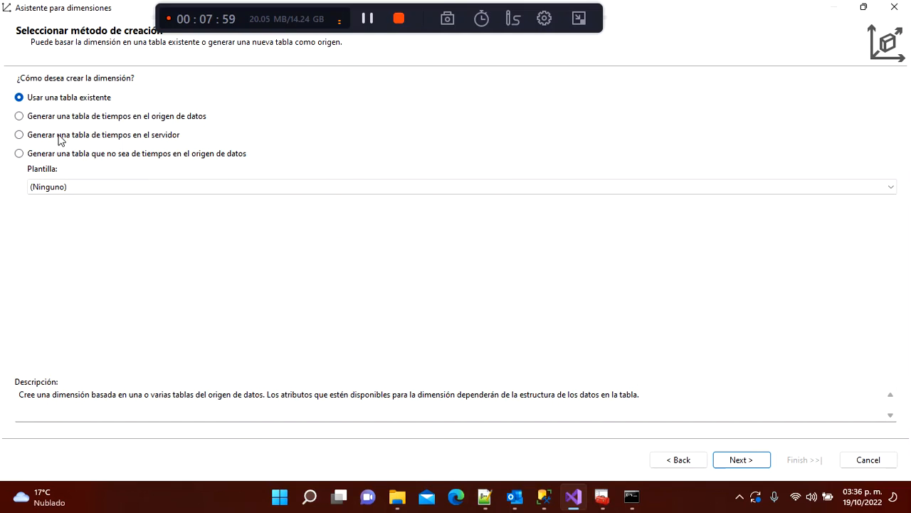
left_click(763, 461)
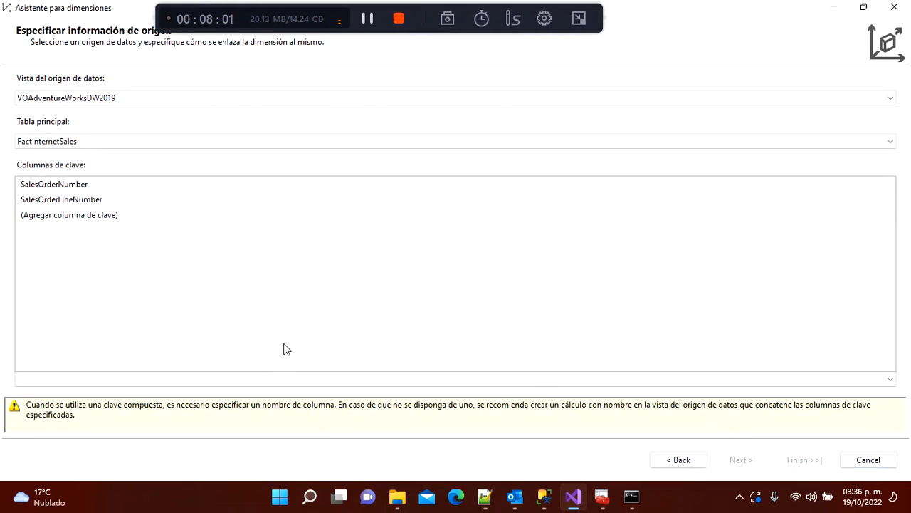
left_click(73, 142)
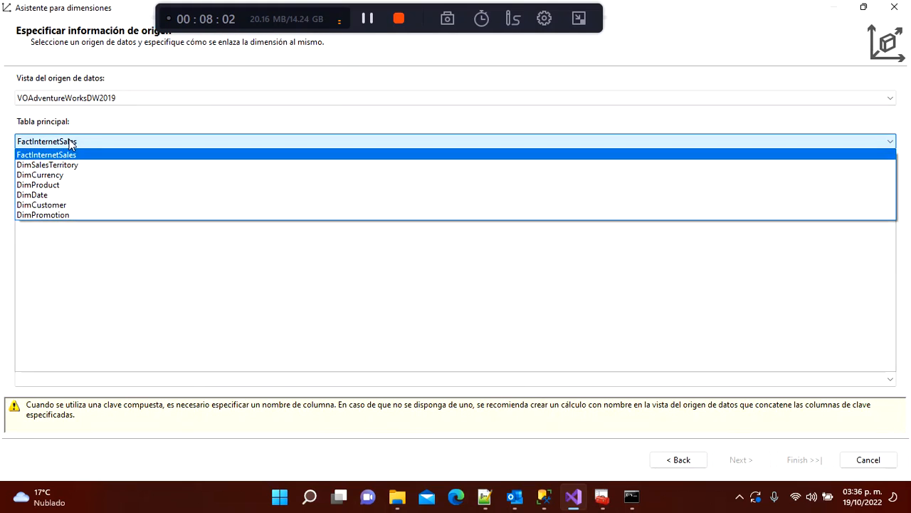
left_click(47, 193)
left_click(131, 258)
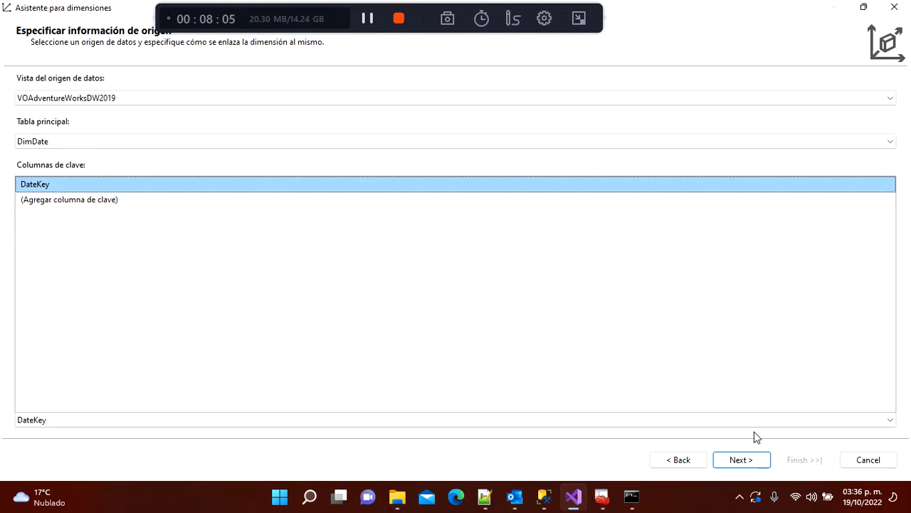
left_click(749, 459)
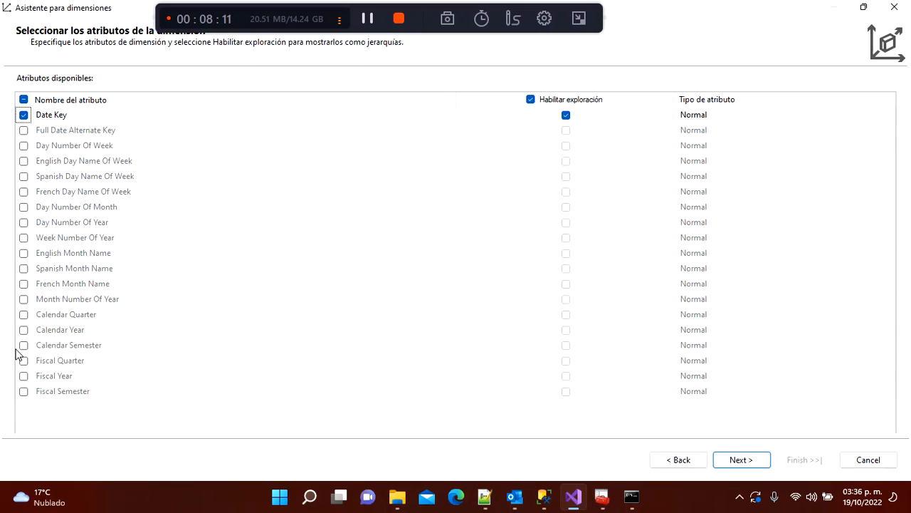
Step: Include Calendar Quarter, Year and Semester, typing Calendar Quarter as Fecha > Calendario > Cuatrimestre
left_click(23, 314)
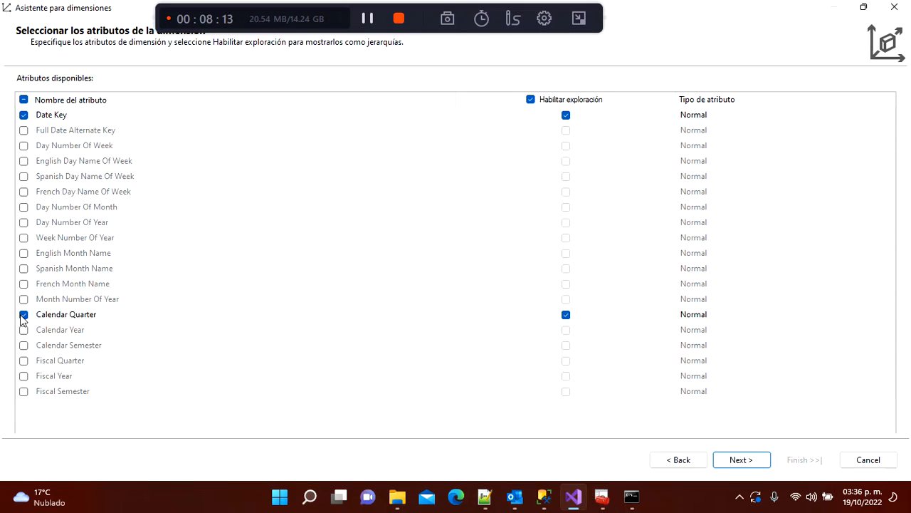
left_click(24, 330)
left_click(24, 345)
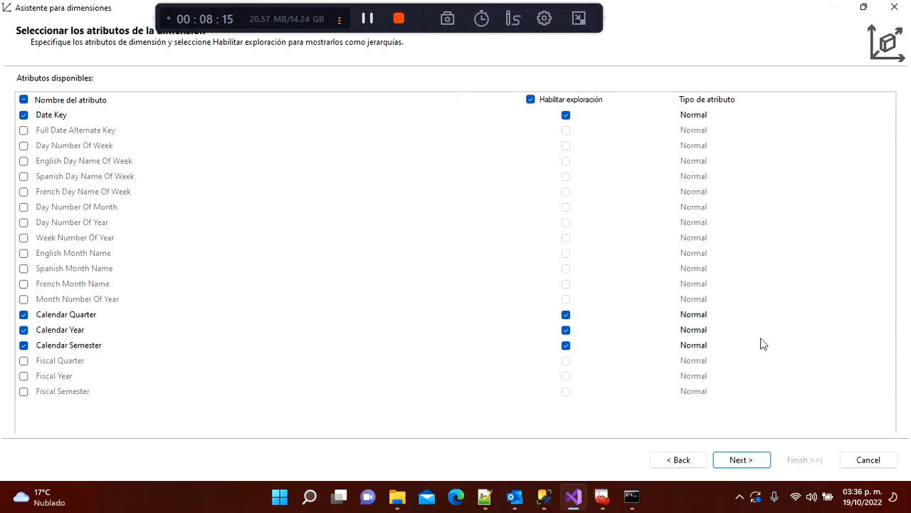
left_click(707, 314)
left_click(850, 314)
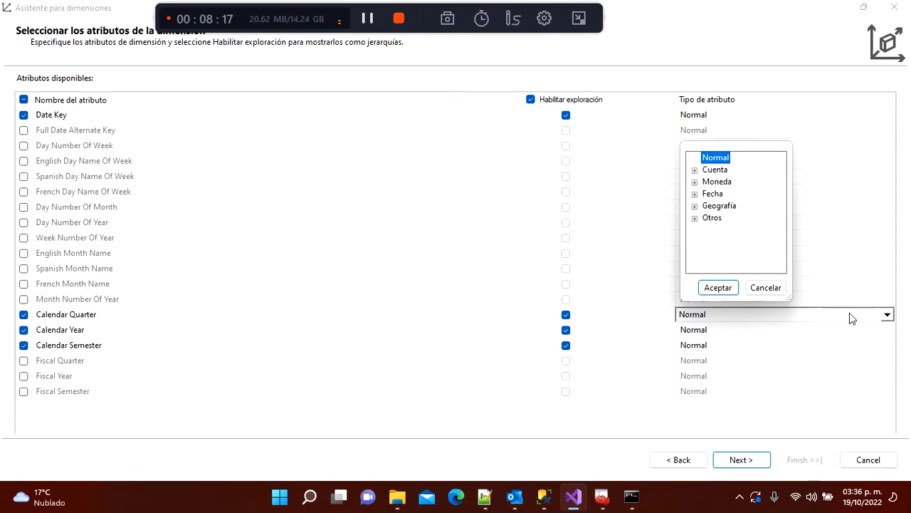
key("Down")
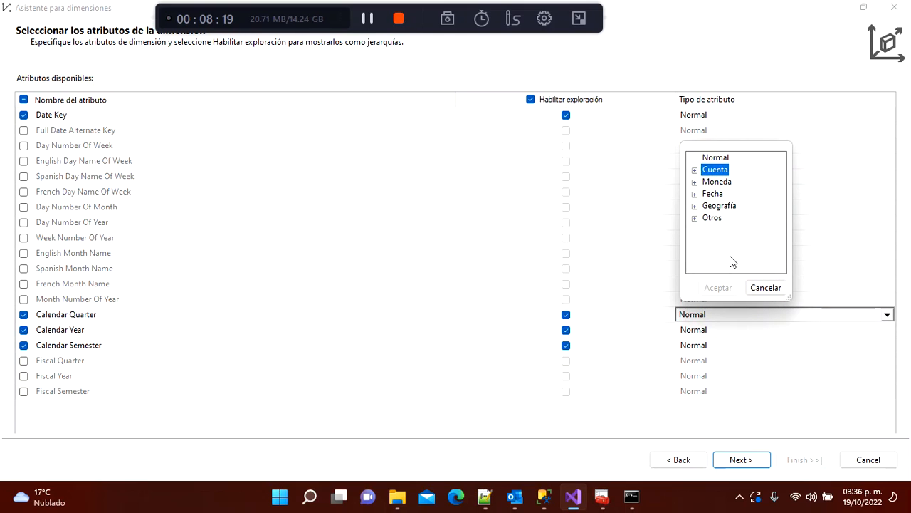
key("Down")
key("Down")
key("Right")
key("Down")
key("Down")
key("Down")
key("Down")
key("Down")
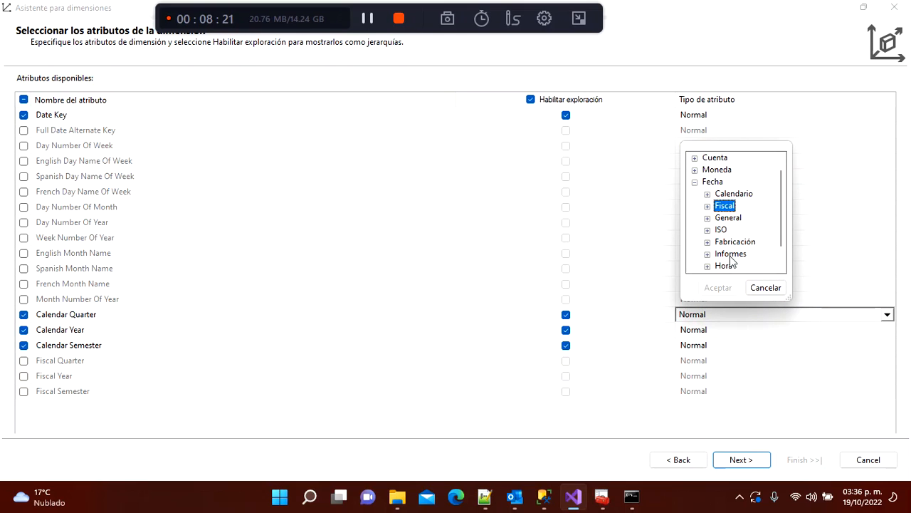
key("Down")
key("Down")
key("Down")
key("Up")
key("Up")
key("Up")
key("Up")
key("Up")
key("Up")
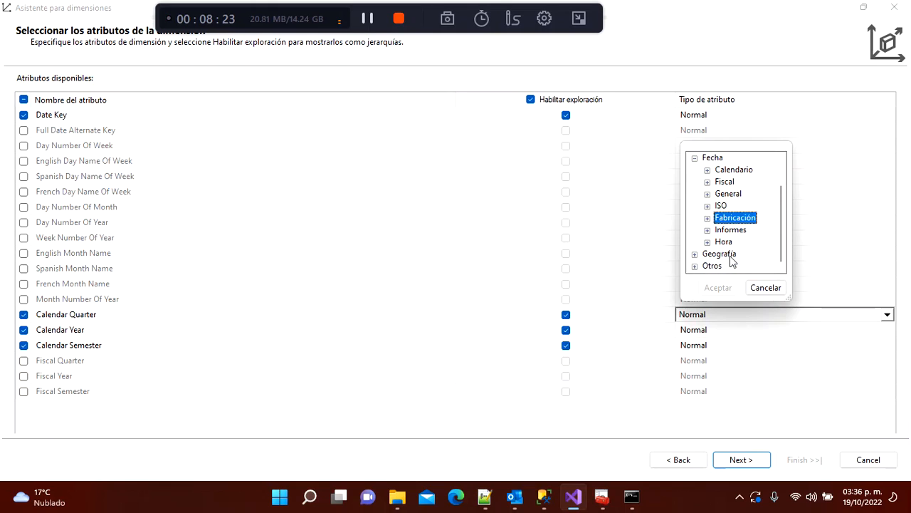
key("Up")
key("Up")
key("Down")
key("Right")
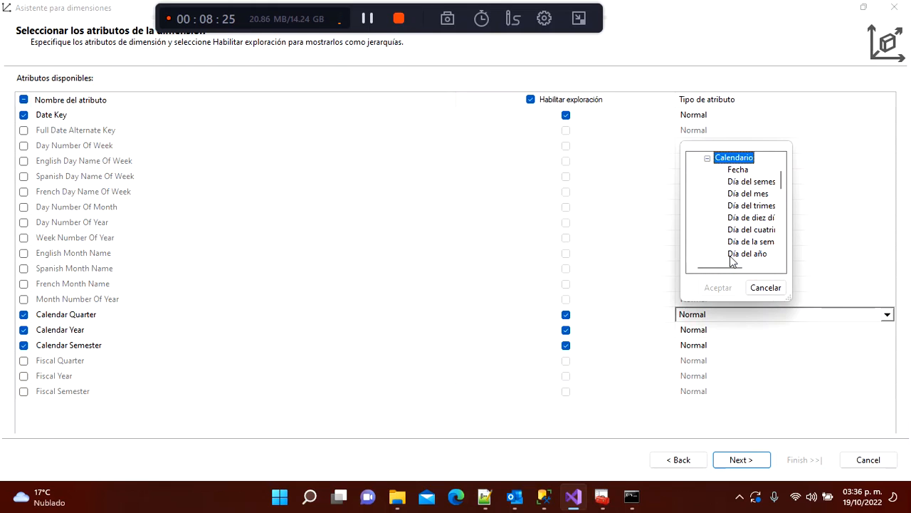
key("Down")
key("Down")
key("Down")
key("Down")
key("Down")
key("Down")
key("Down")
key("Down")
key("Down")
key("Down")
key("Down")
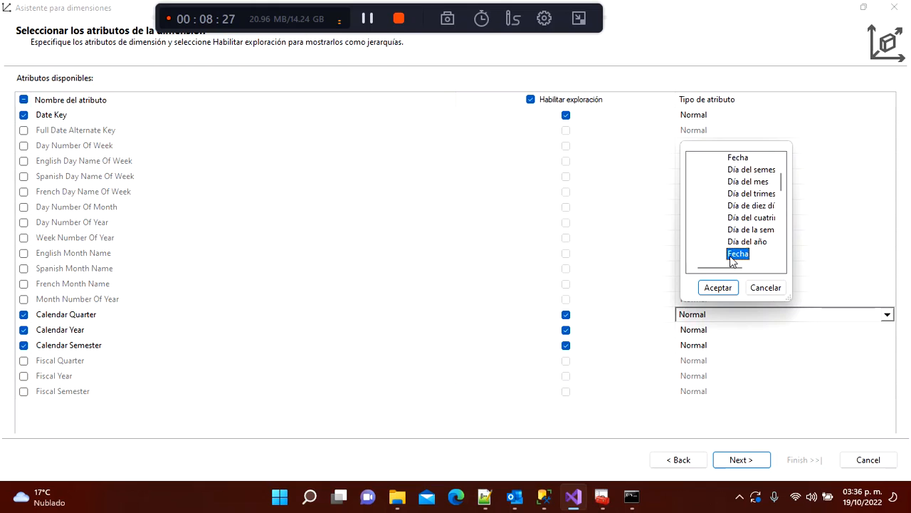
key("Down")
key("Down")
key("Down")
key("Down")
key("Down")
key("Down")
key("Down")
key("Down")
key("Down")
key("Down")
key("Down")
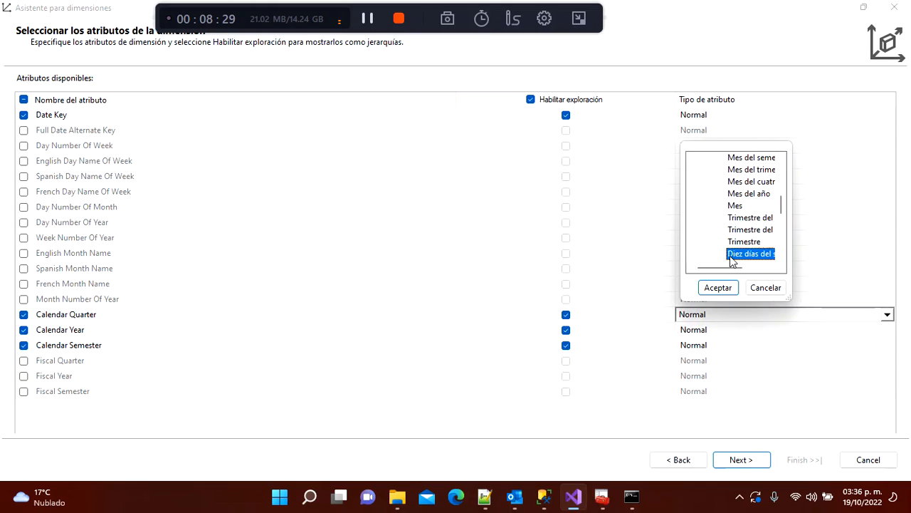
key("Down")
key("Down")
key("Down")
key("Down")
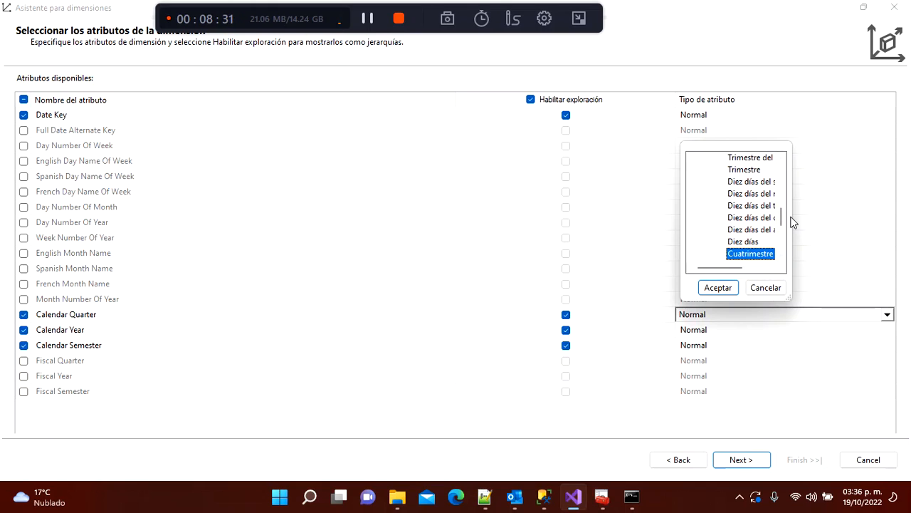
left_click_drag(796, 211, 907, 214)
key("Down")
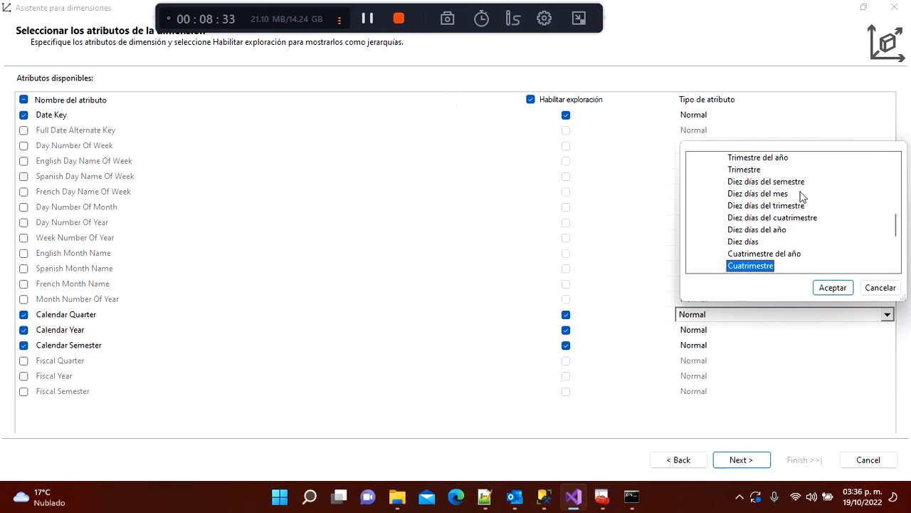
left_click(836, 289)
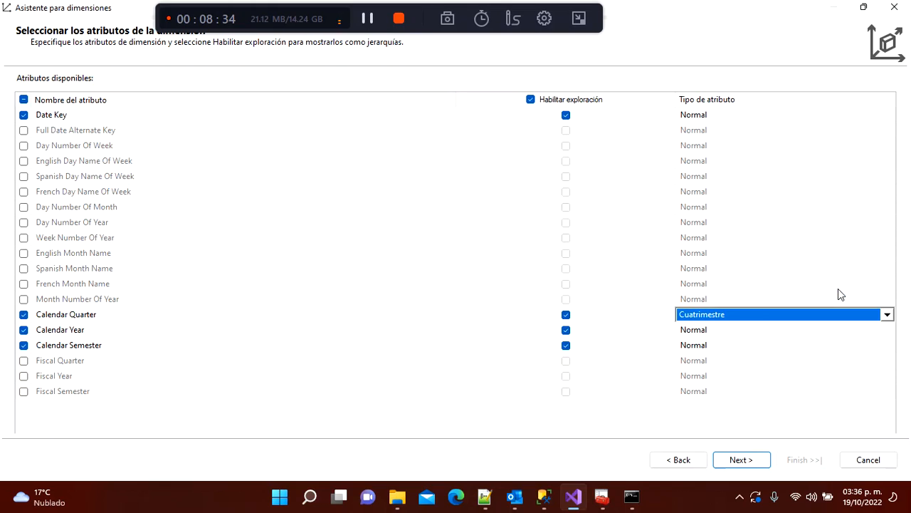
Step: Set Calendar Year's attribute type to Fecha > Calendario > Año
left_click(728, 330)
left_click(728, 331)
key("Down")
key("Down")
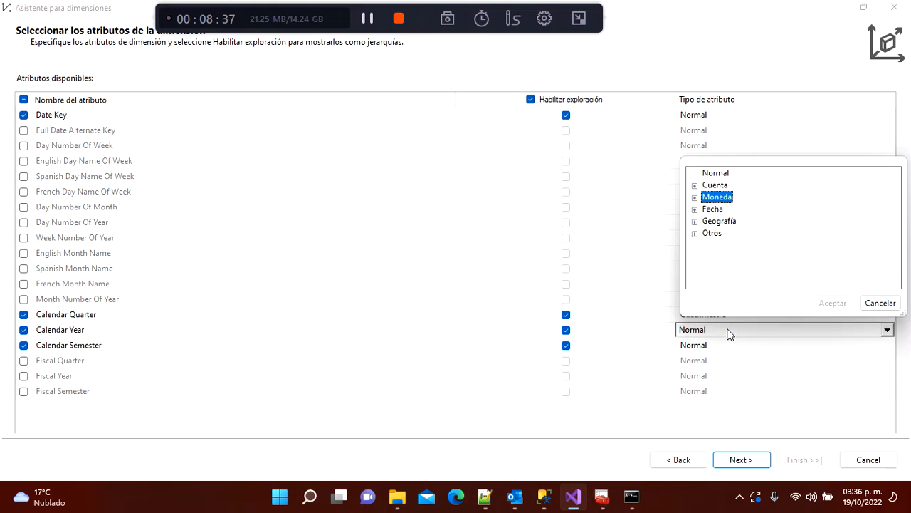
key("Up")
key("Down")
key("Down")
key("Right")
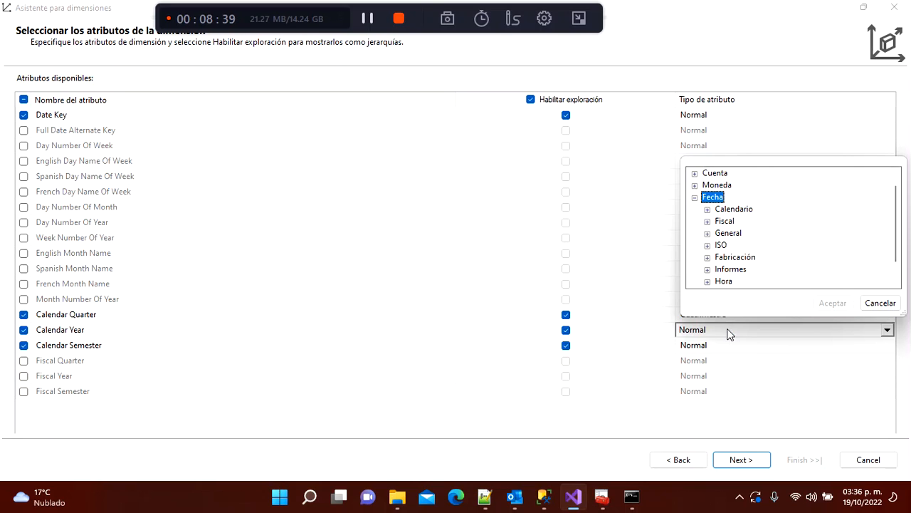
key("Down")
key("Right")
key("Down")
key("Down")
key("Down")
key("Page_Down")
key("Page_Down")
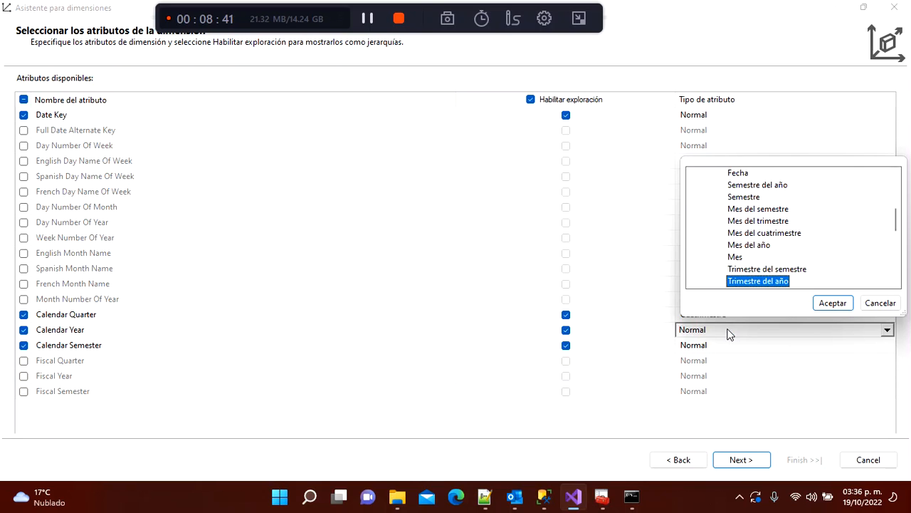
key("Down")
key("Down")
key("Down")
key("Down")
key("Down")
key("Down")
key("Down")
key("Down")
key("Down")
key("Down")
key("Down")
key("Down")
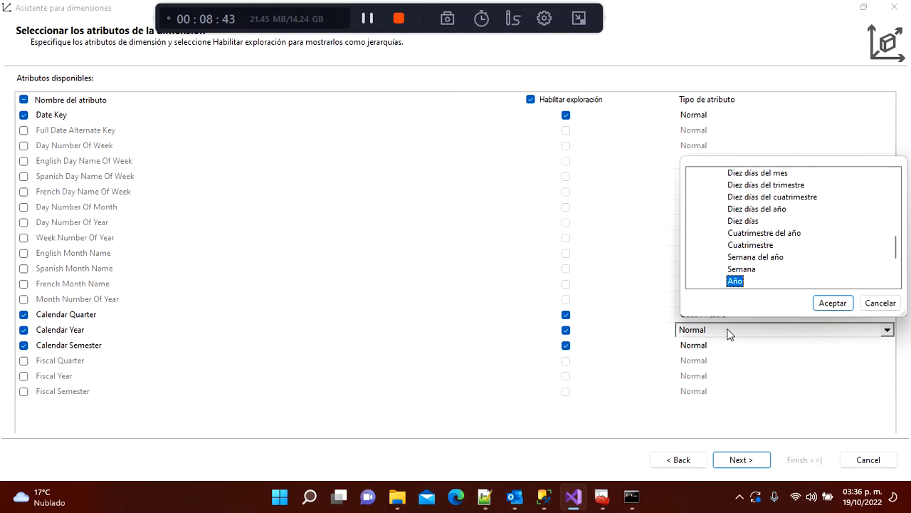
key("Down")
key("Up")
left_click(832, 303)
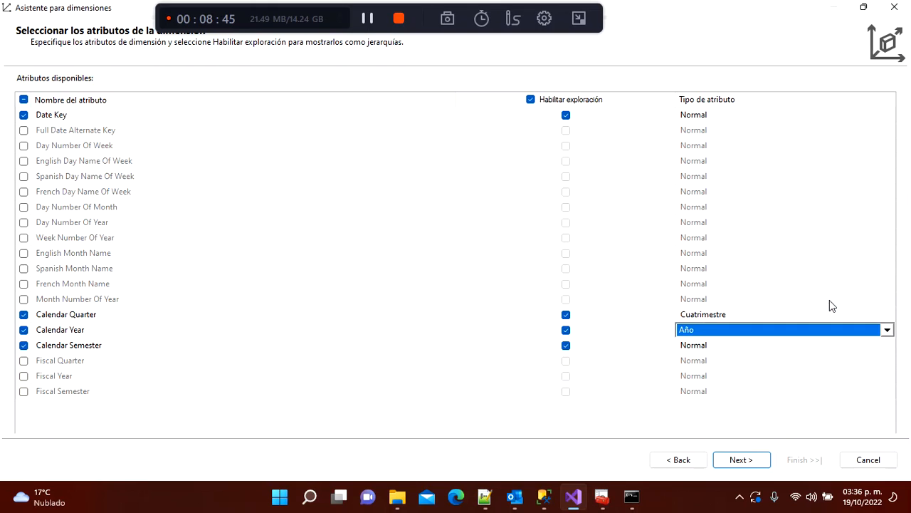
Step: Give Calendar Semester the attribute type Fecha > Calendario > Semestre
left_click(701, 346)
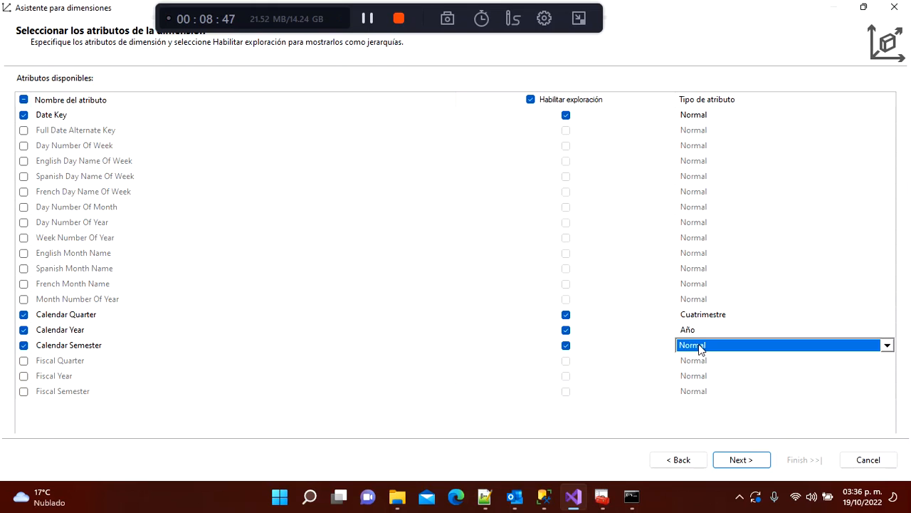
left_click(700, 346)
key("Down")
key("Down")
key("Down")
key("Right")
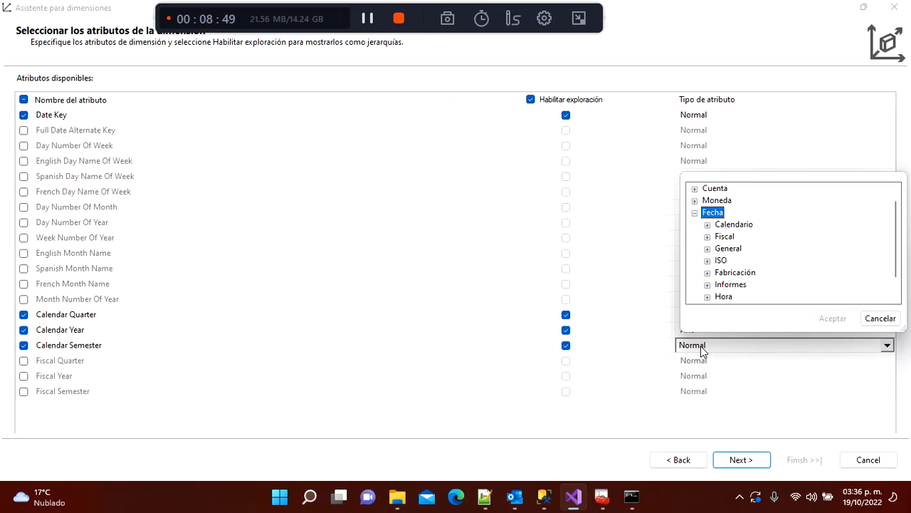
key("Down")
key("Down")
key("Down")
key("Down")
key("Down")
key("Down")
key("Down")
key("Down")
key("Down")
key("Up")
key("Up")
key("Up")
key("Up")
key("Up")
key("Up")
key("Up")
key("Up")
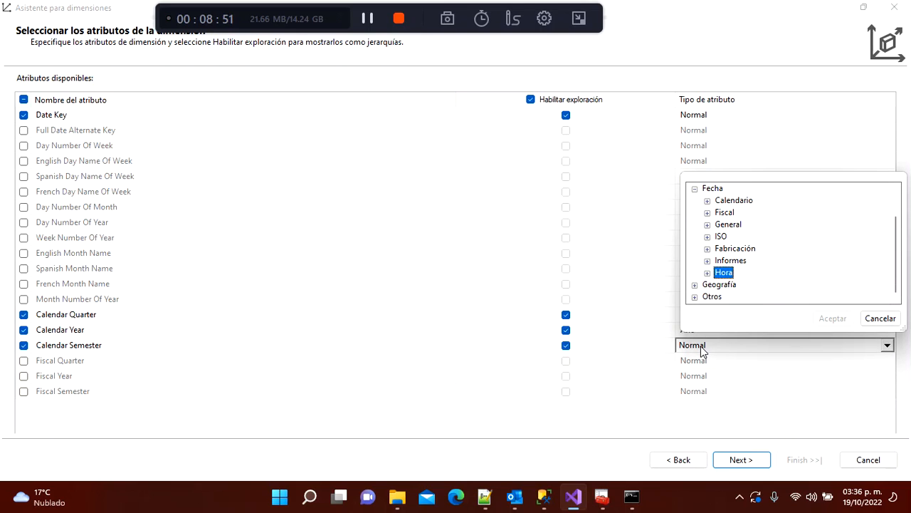
key("Right")
key("Down")
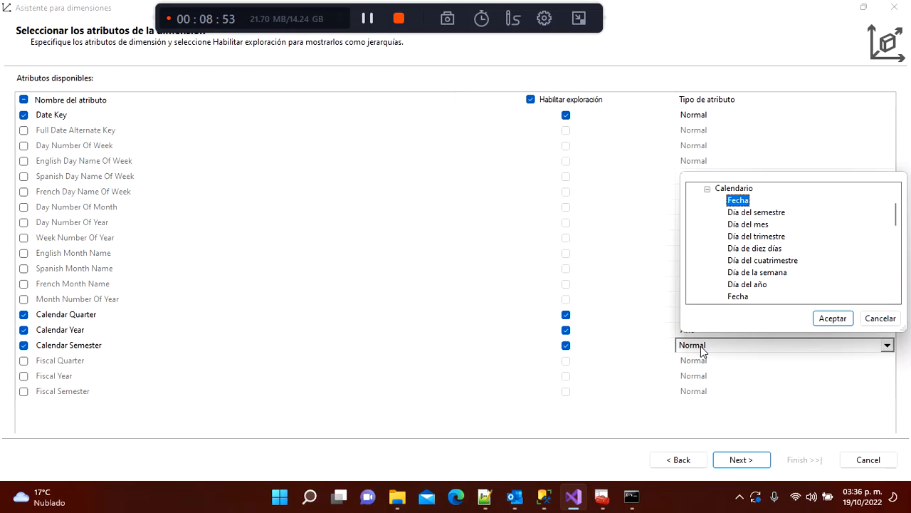
key("Down")
key("Down")
key("Down")
key("Down")
key("Down")
key("Down")
key("Down")
key("Down")
key("Down")
key("Down")
key("Down")
key("Down")
key("Down")
key("Down")
key("Up")
key("Up")
key("Up")
key("Up")
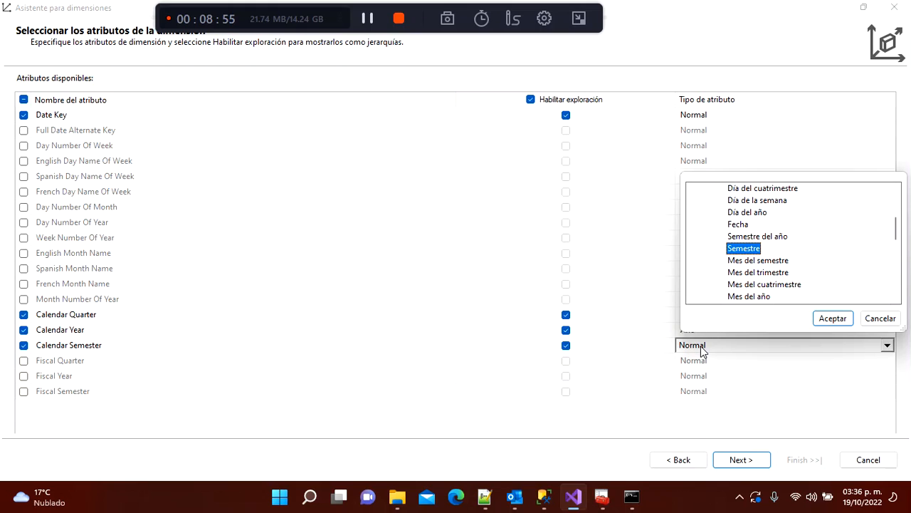
key("Down")
key("Down")
key("Down")
key("Down")
key("Down")
key("Down")
key("Down")
key("Down")
key("Down")
key("Down")
key("Down")
key("Down")
key("Down")
key("Down")
key("Down")
key("Down")
key("Down")
key("Down")
key("Down")
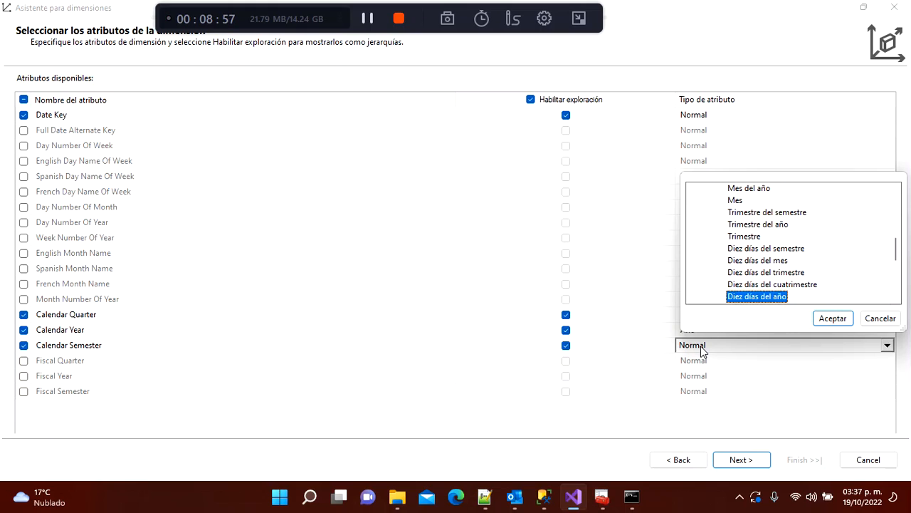
key("Down")
key("Up")
key("Up")
key("Up")
key("Up")
key("Up")
key("Up")
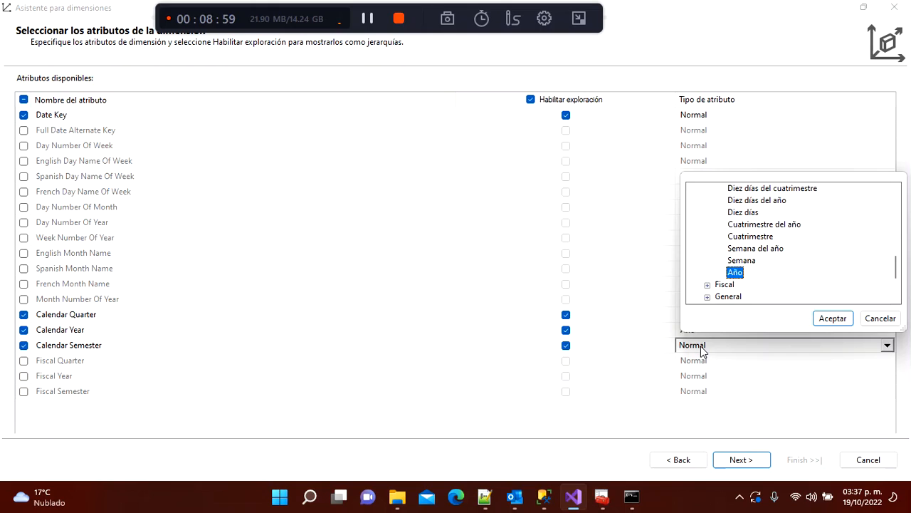
key("Up")
key("Up")
key("Up")
key("Up")
key("Up")
key("Up")
key("Up")
key("Up")
key("Up")
key("Up")
key("Up")
key("Up")
key("Up")
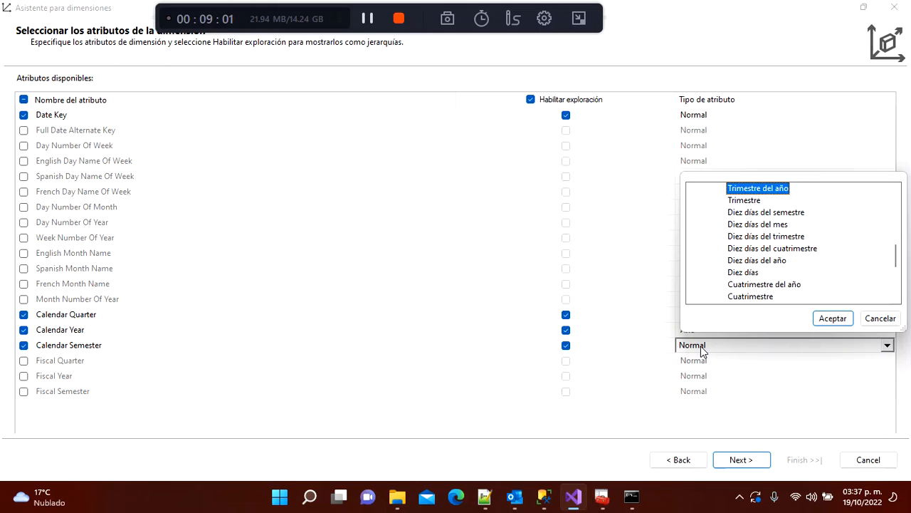
key("Up")
key("Up")
key("Up")
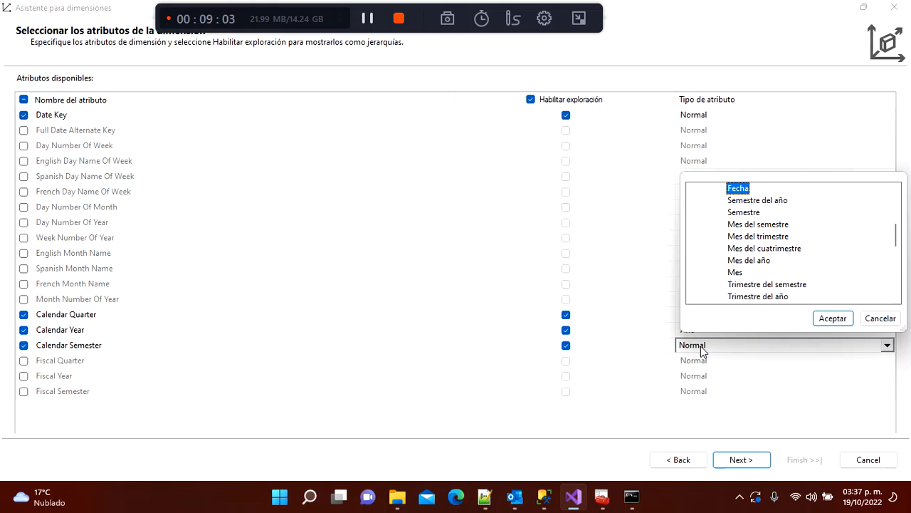
key("Down")
key("Down")
left_click(841, 321)
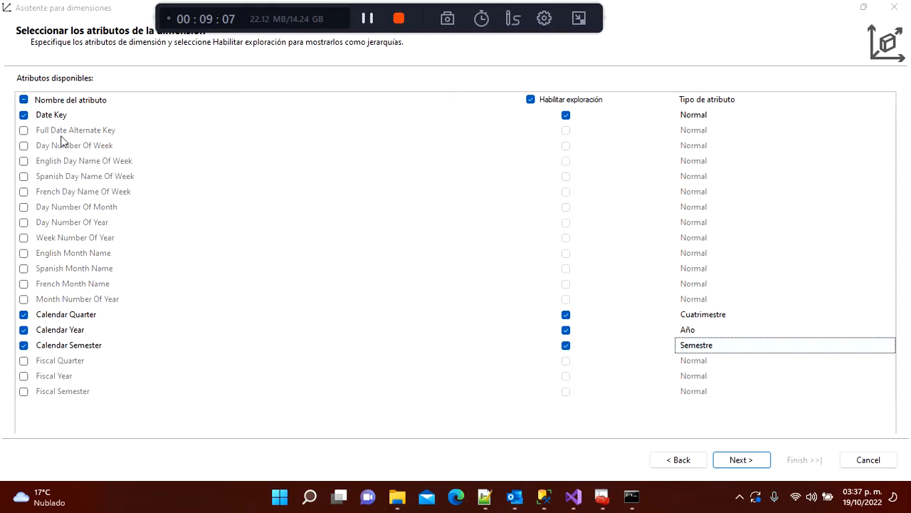
Step: Include Full Date Alternate Key with attribute type Fecha > Calendario > Fecha
left_click(24, 131)
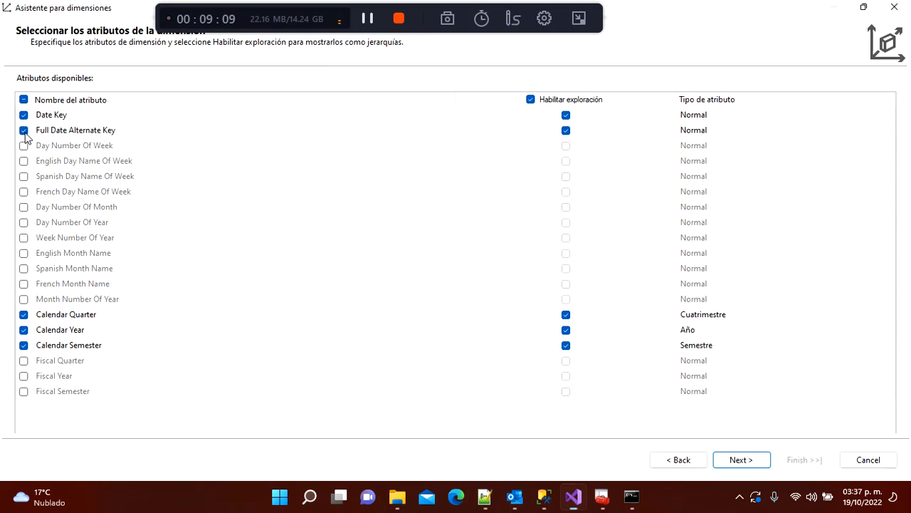
left_click(734, 130)
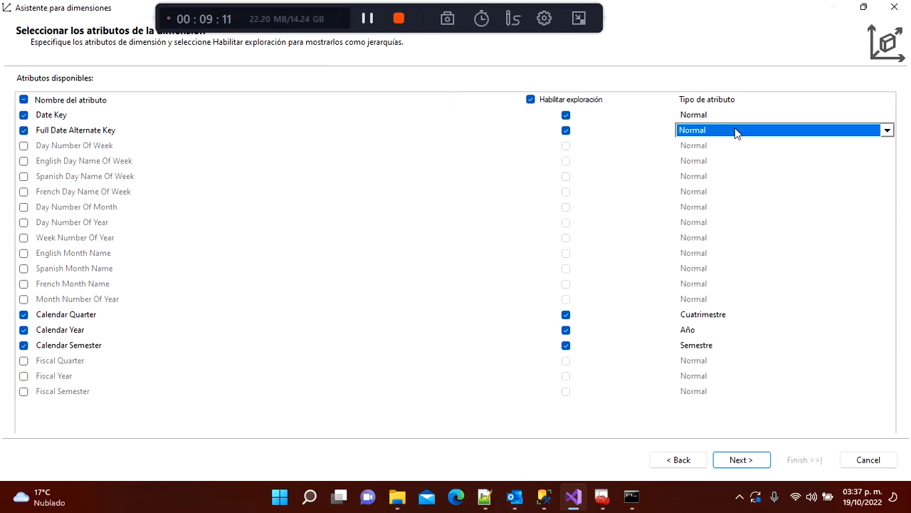
left_click(887, 131)
key("Down")
key("Down")
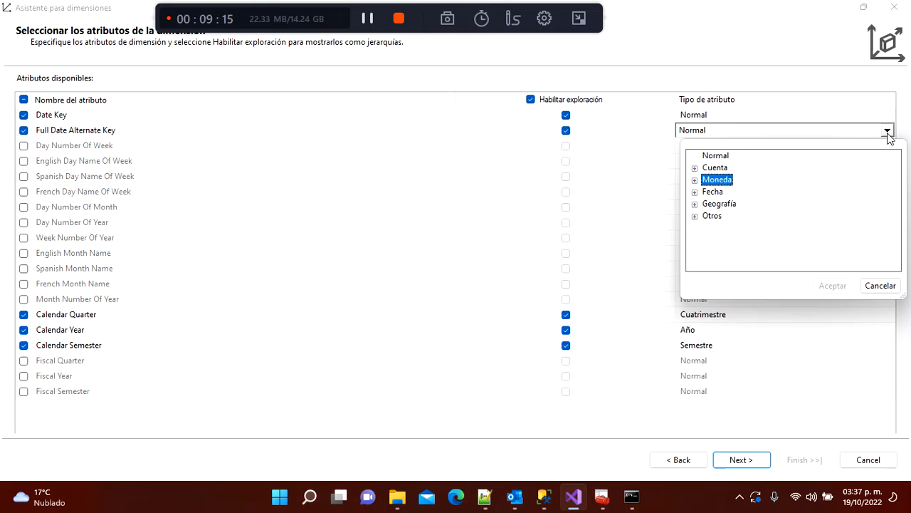
key("Down")
key("Right")
key("Down")
key("Down")
key("Down")
key("Down")
key("Down")
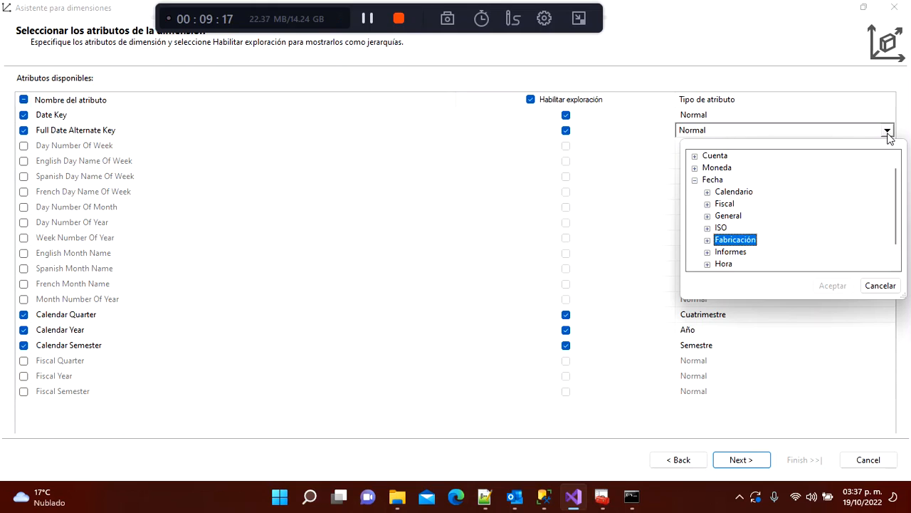
key("Up")
key("Up")
key("Up")
key("Up")
key("Right")
key("Down")
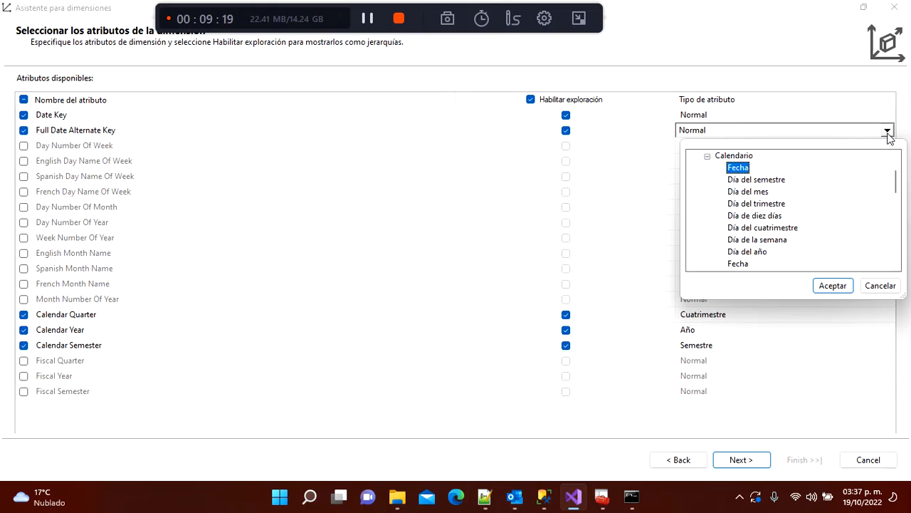
left_click(832, 285)
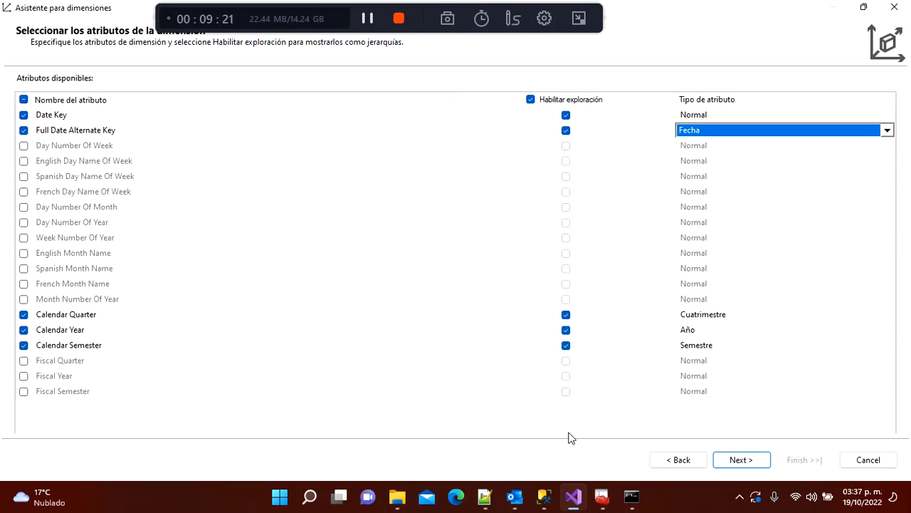
Step: Keep the Calendar Quarter and Calendar Year attribute names unchanged and continue to the completion page
left_click(98, 314)
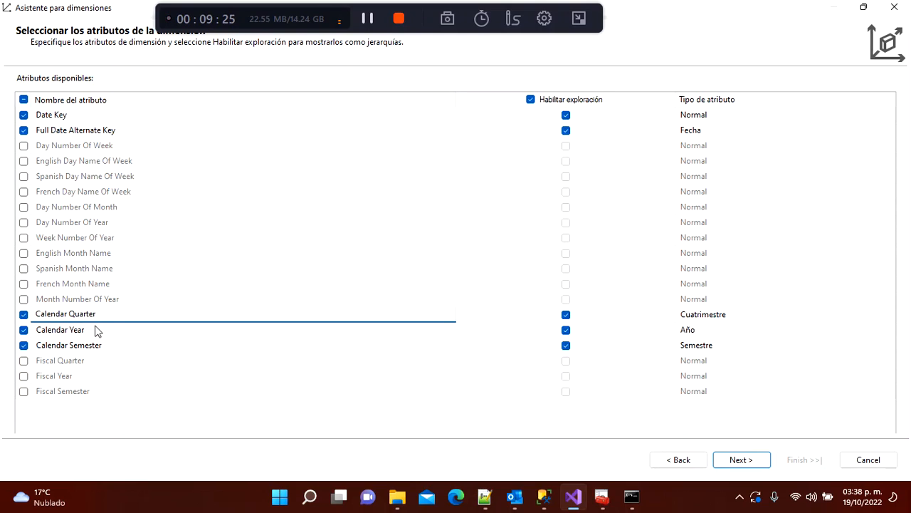
left_click(97, 328)
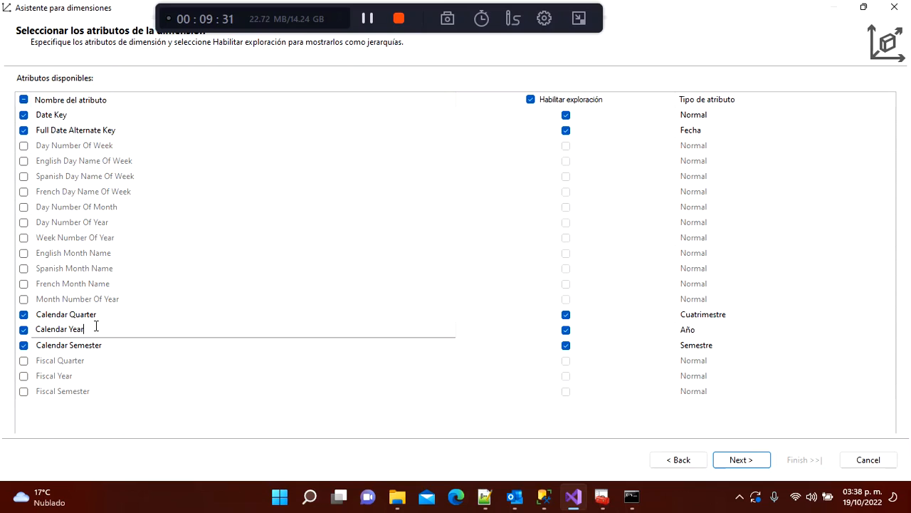
key("Return")
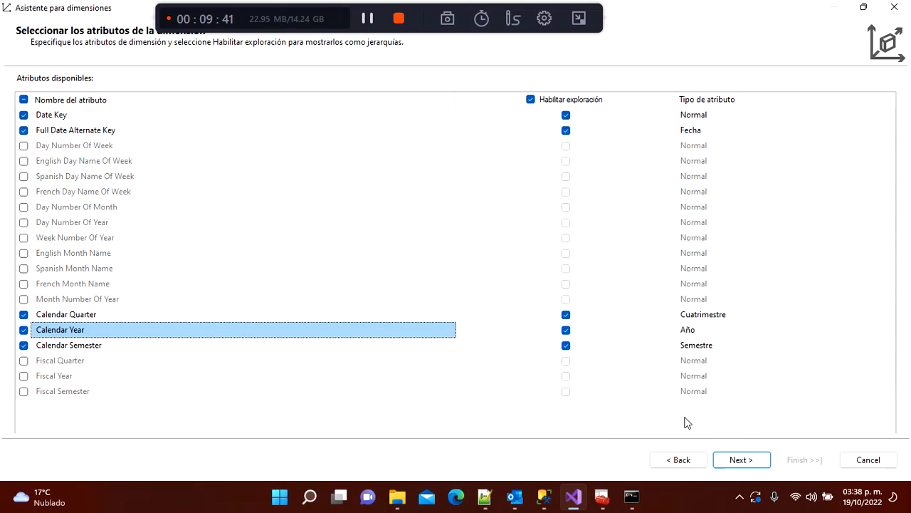
left_click(749, 460)
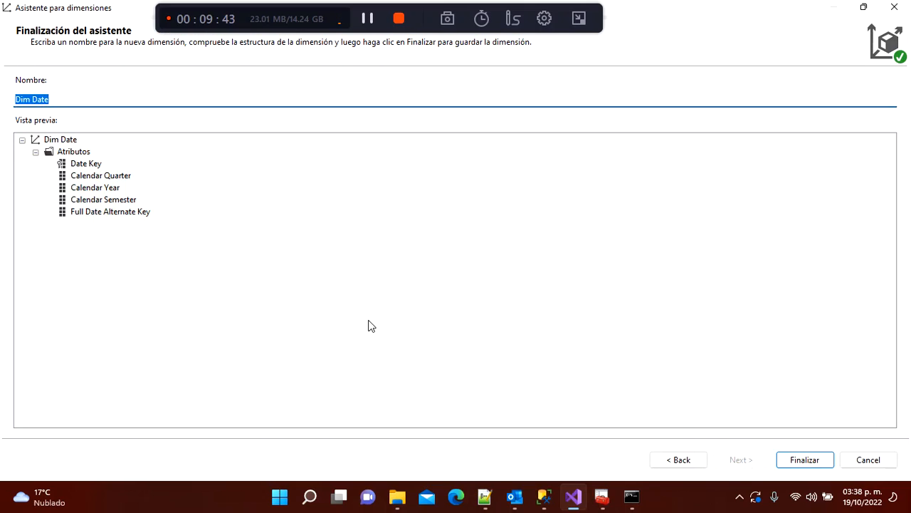
Step: Replace the space in 'Dim Date' with an underscore so the name reads Dim_Date
left_click(32, 99)
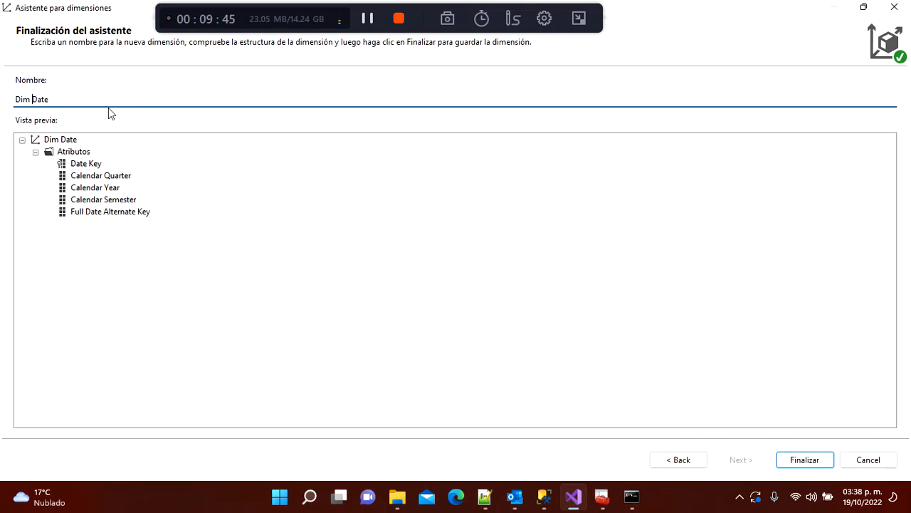
key("BackSpace")
type("_")
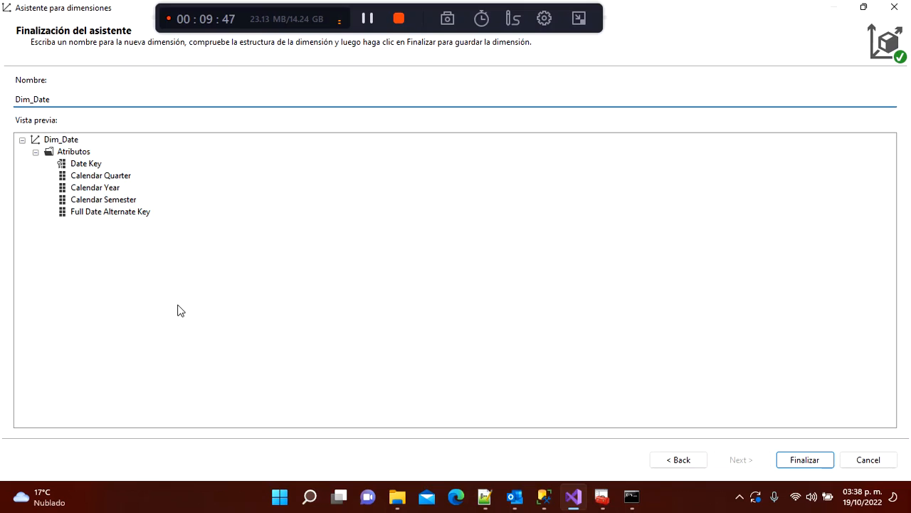
left_click(181, 310)
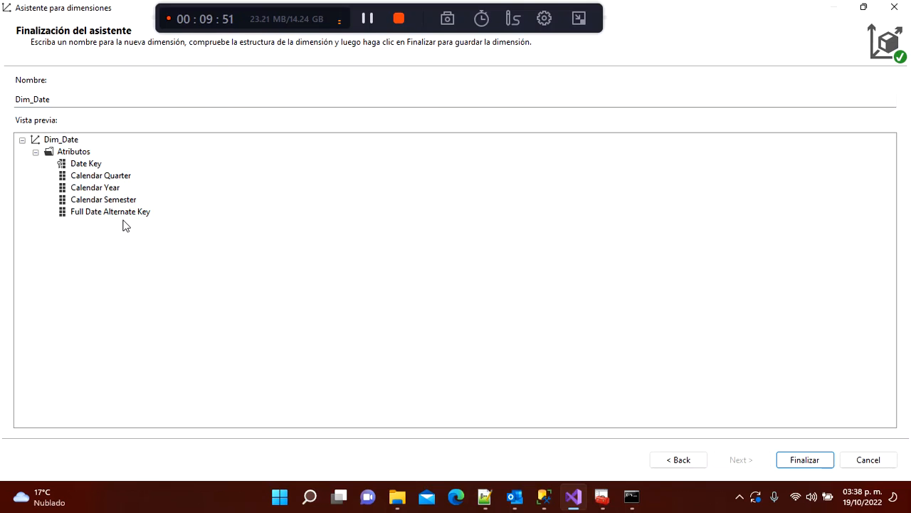
Step: Complete the Dim_Date dimension wizard and select the Cubos folder in Solution Explorer
left_click(818, 461)
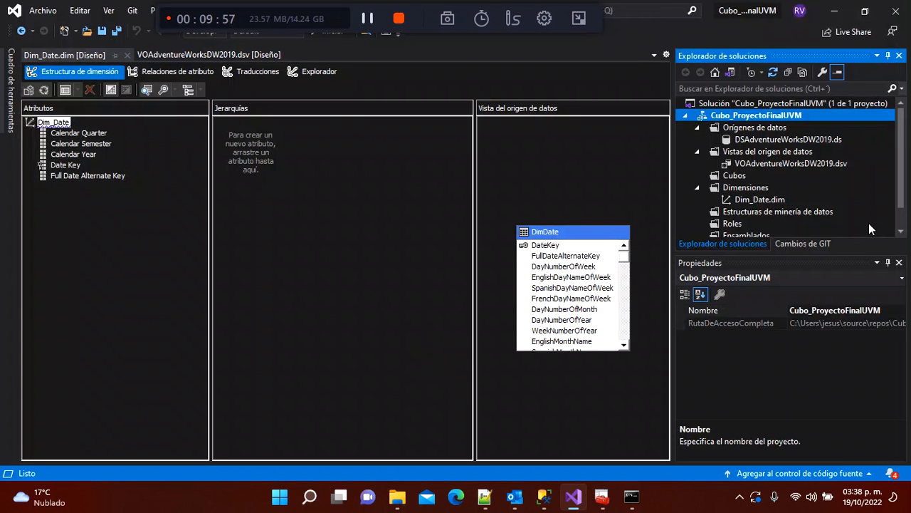
mouse_move(898, 186)
left_mouse_down()
mouse_move(900, 195)
mouse_move(900, 168)
left_mouse_up()
left_click(734, 177)
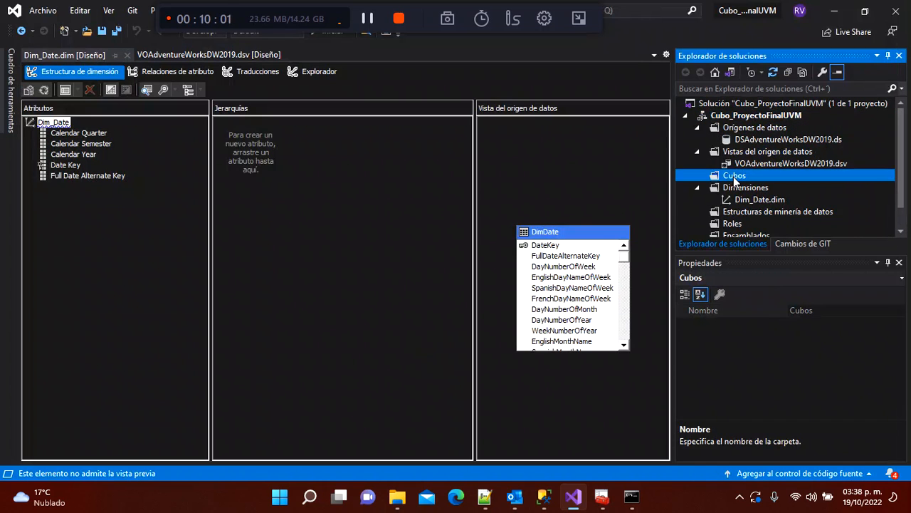
Step: Start a new cube from existing tables with FactInternetSales as the measure group table
right_click(736, 182)
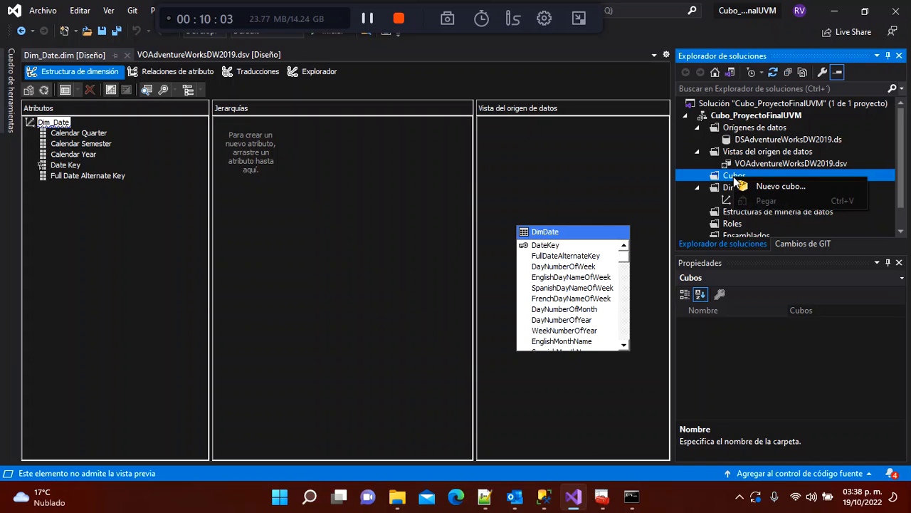
left_click(738, 184)
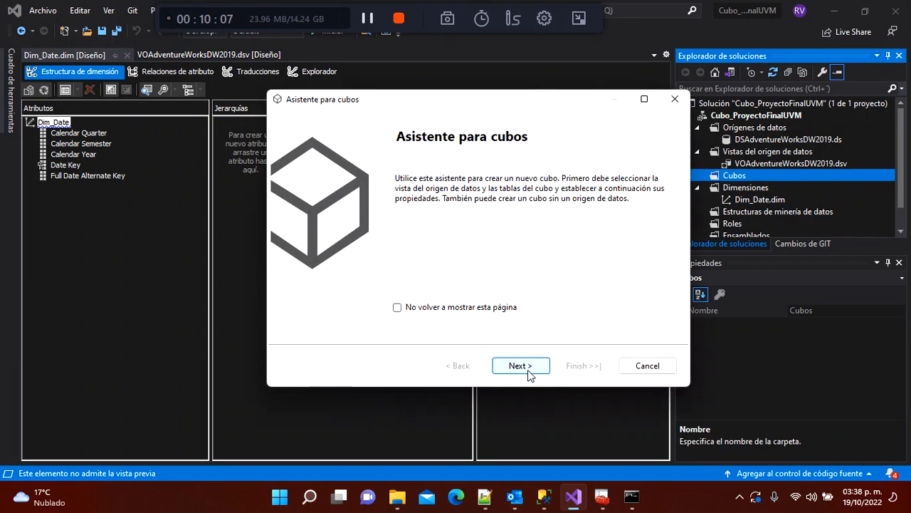
left_click(520, 367)
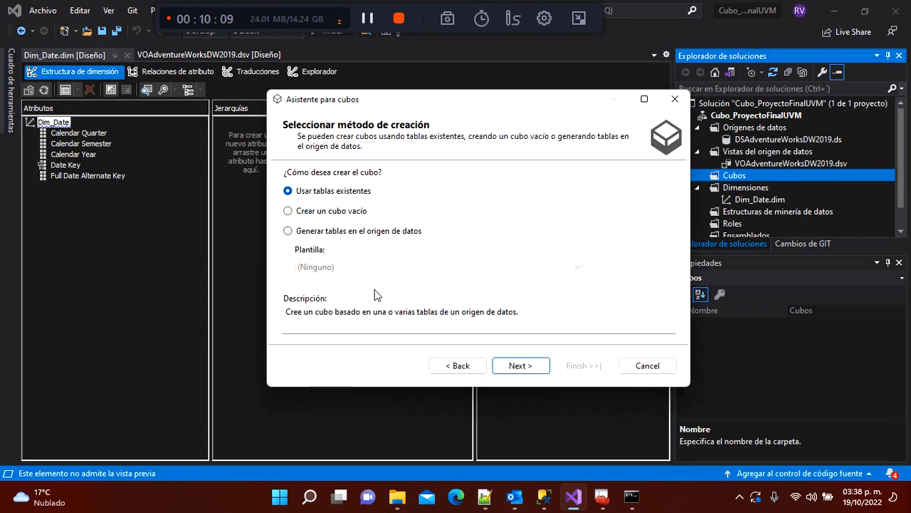
left_click(504, 365)
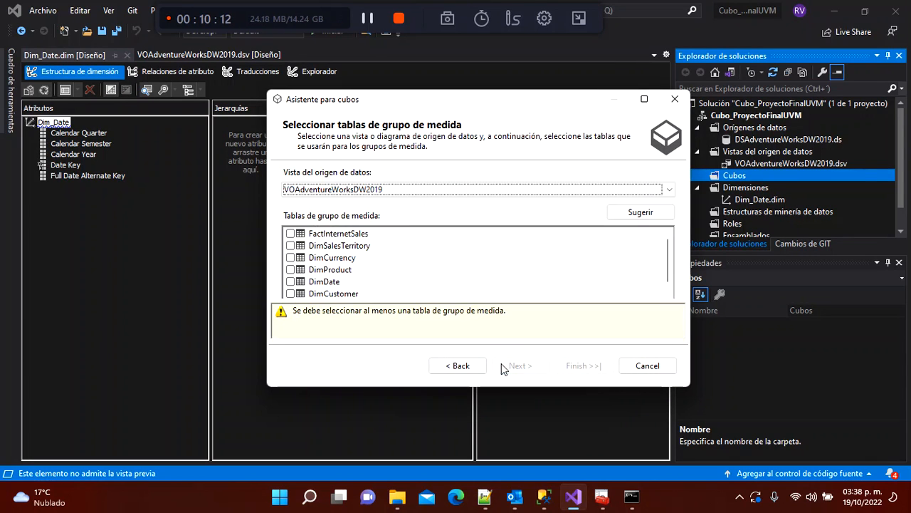
left_click(644, 99)
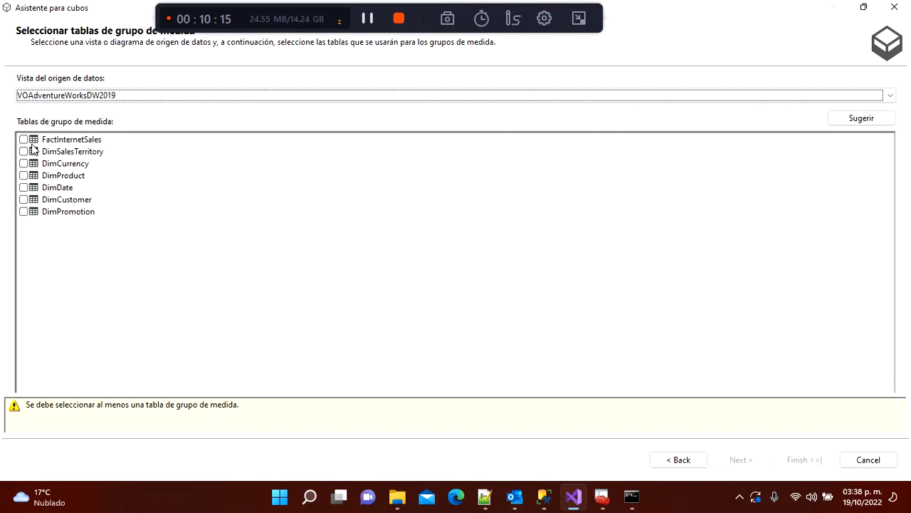
left_click(23, 139)
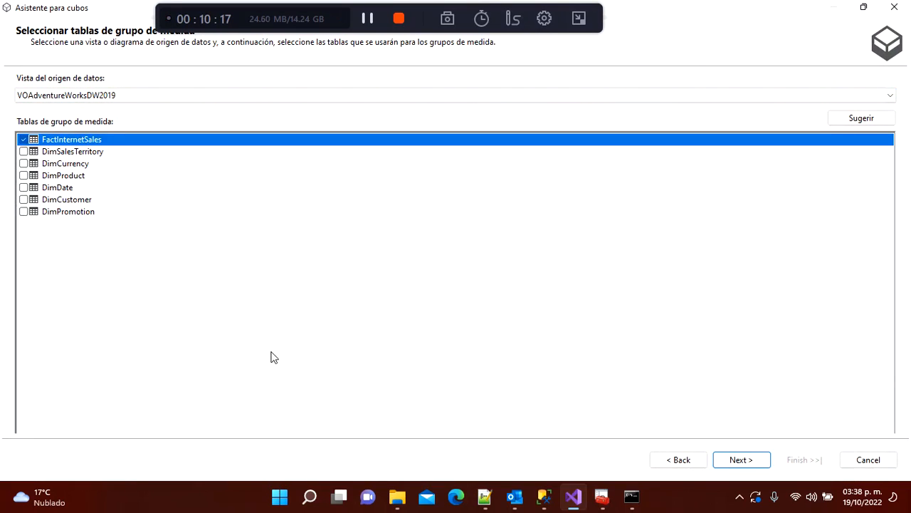
left_click(735, 459)
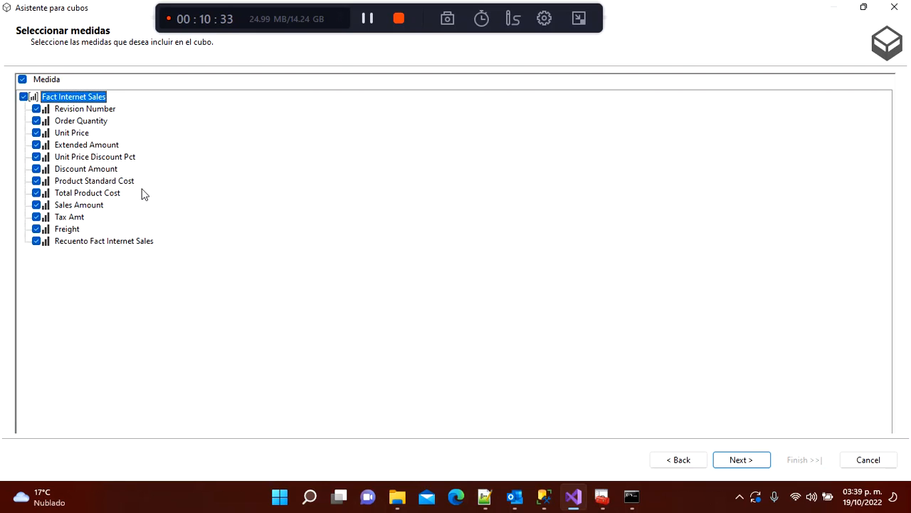
Step: Exclude Revision Number from the measures and continue to existing dimensions, keeping Dim_Date
left_click(37, 109)
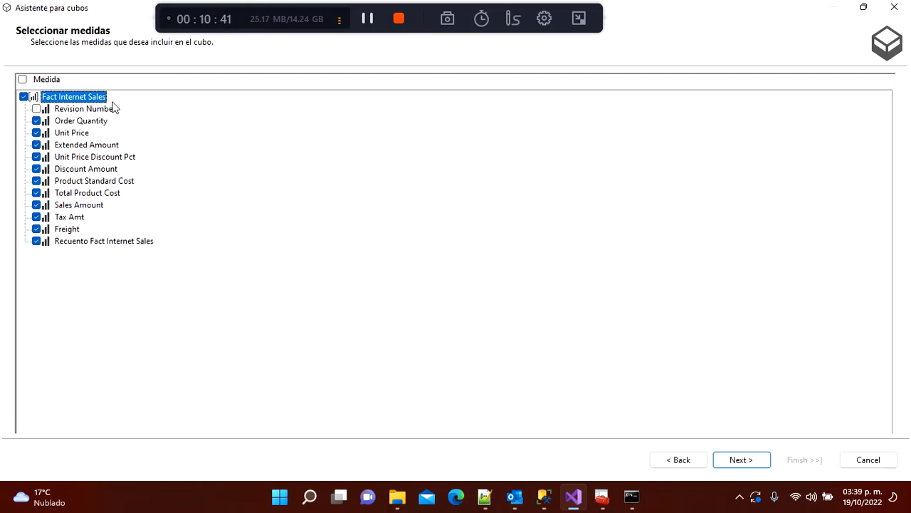
left_click(743, 462)
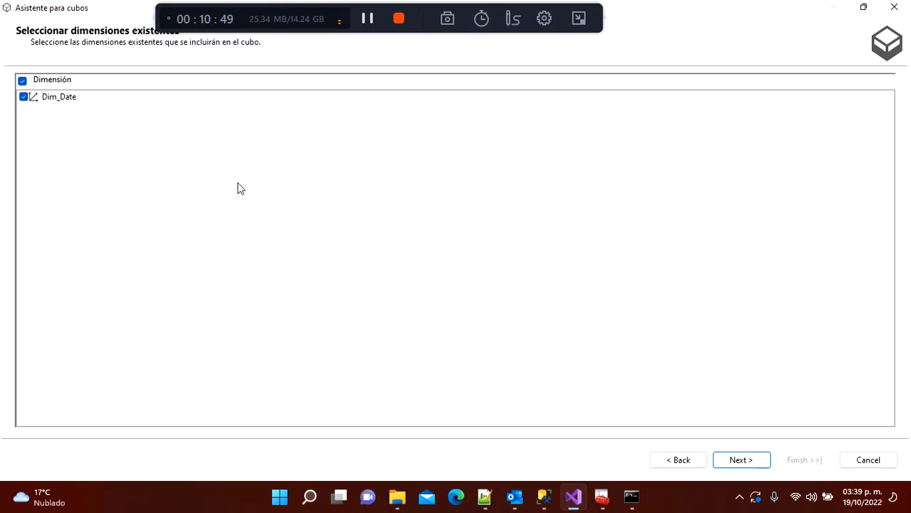
Step: Accept all six proposed new dimensions and advance to the completion page naming VOAdventureWorksDW2019
left_click(737, 460)
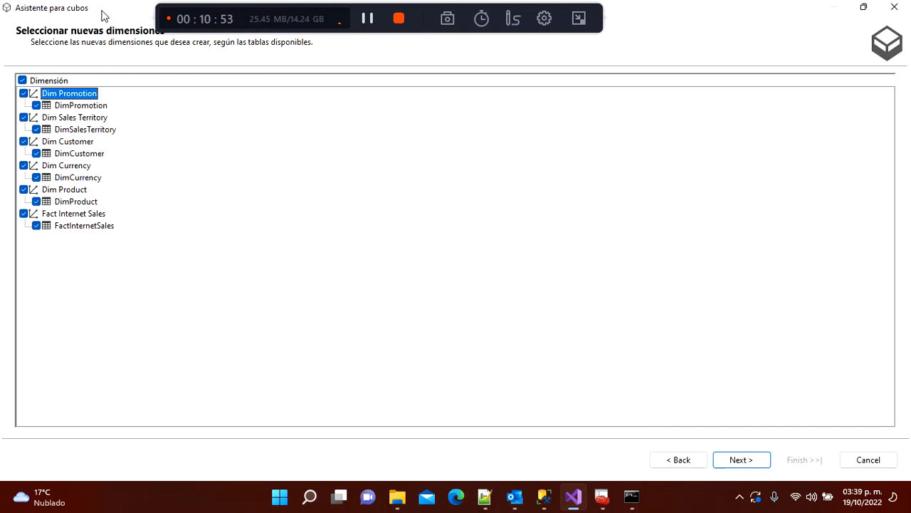
left_click_drag(102, 12, 112, 38)
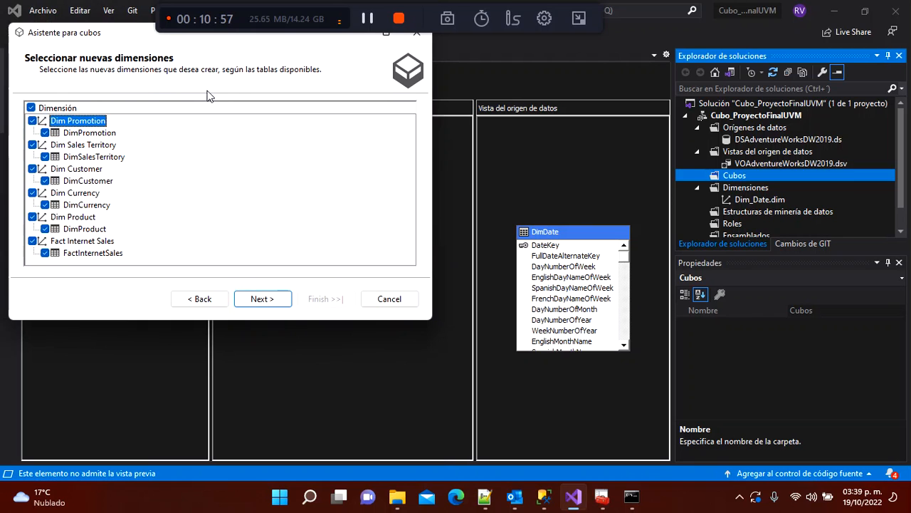
double_click(127, 36)
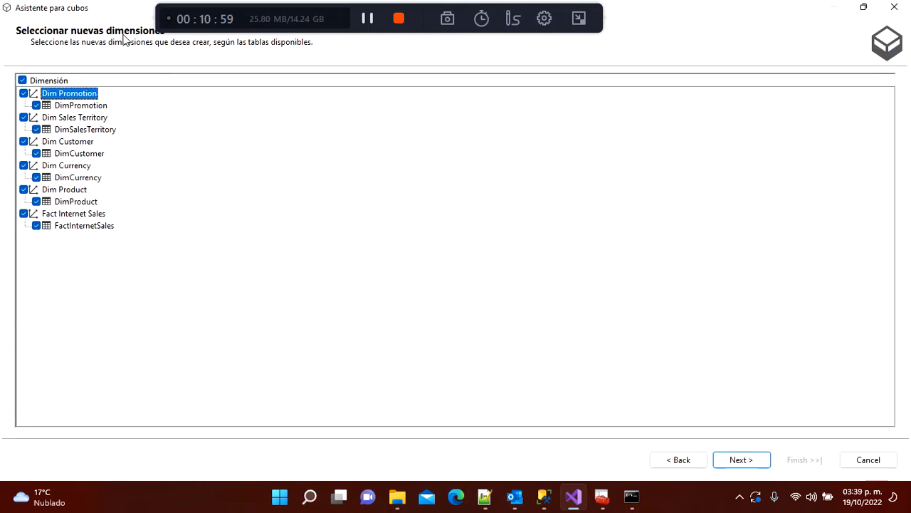
double_click(78, 10)
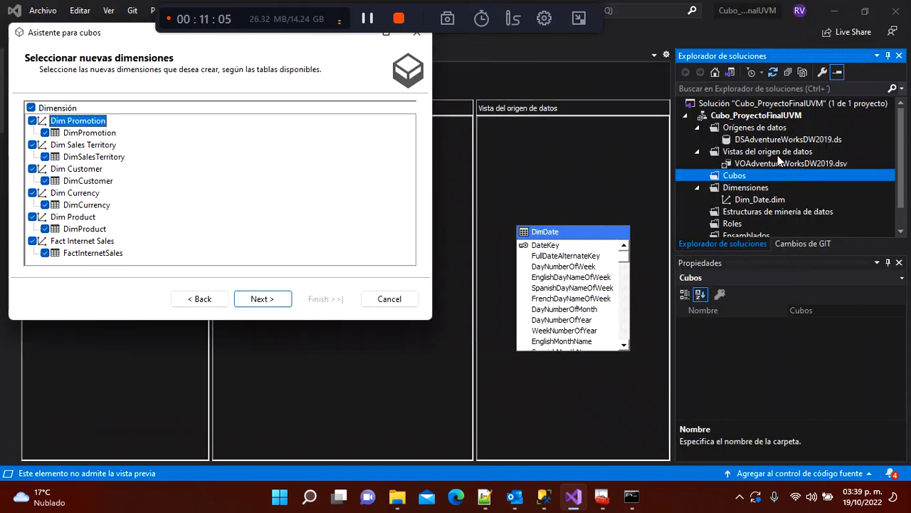
double_click(45, 32)
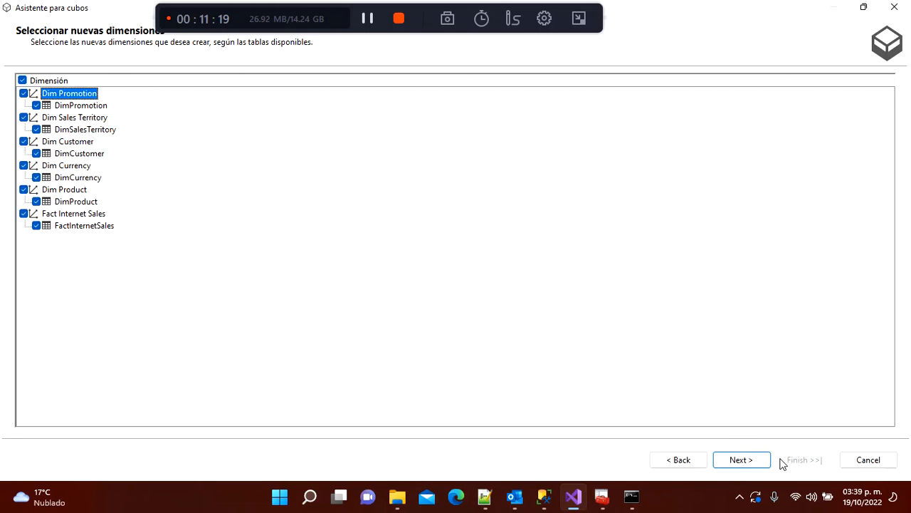
left_click(744, 462)
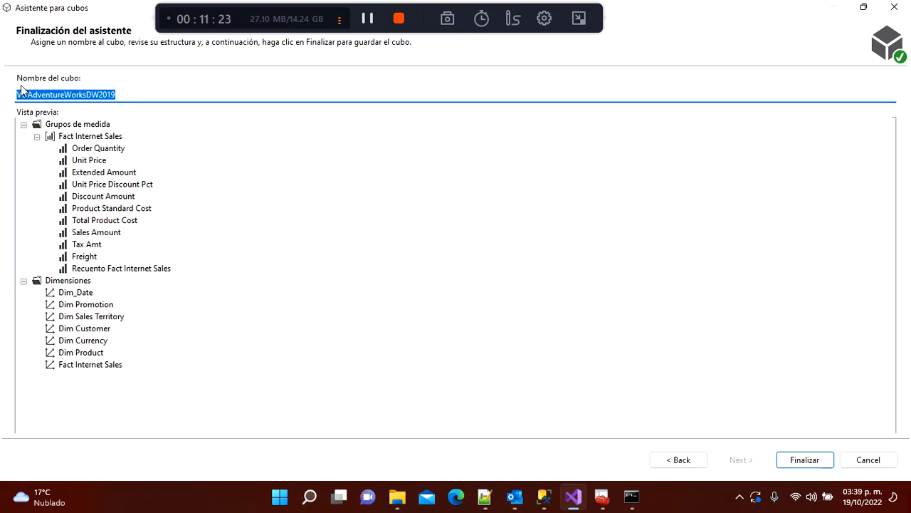
Step: Rename the cube from VOAdventureWorksDW2019 to CUAdventureWorksDW2019
key("Home")
key("Delete")
key("Delete")
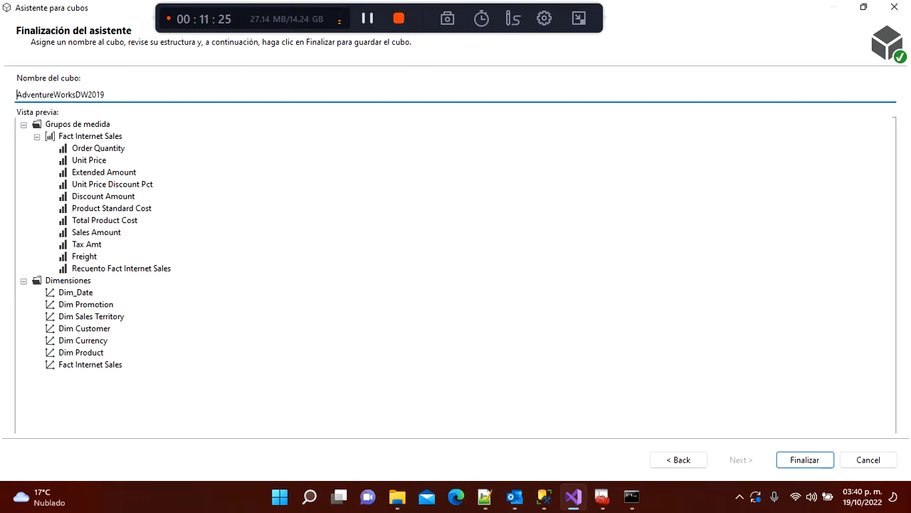
type("CU")
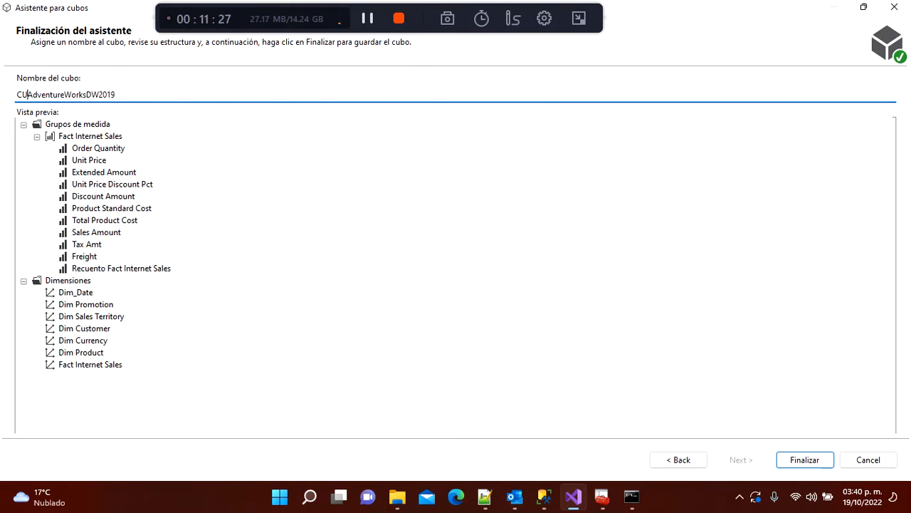
left_click(160, 99)
Step: Review the Order Quantity, Unit Price and Extended Amount measures in the preview, then finish the wizard
left_click(108, 151)
left_click(96, 162)
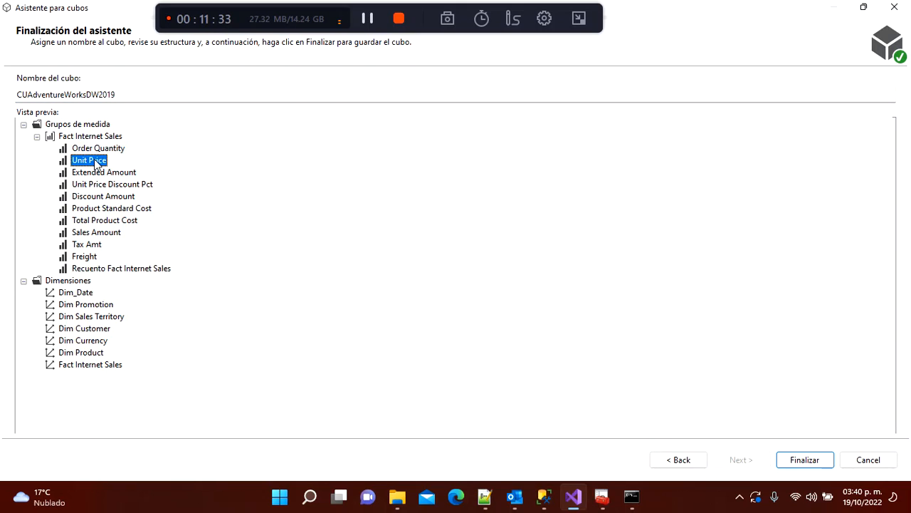
left_click(97, 175)
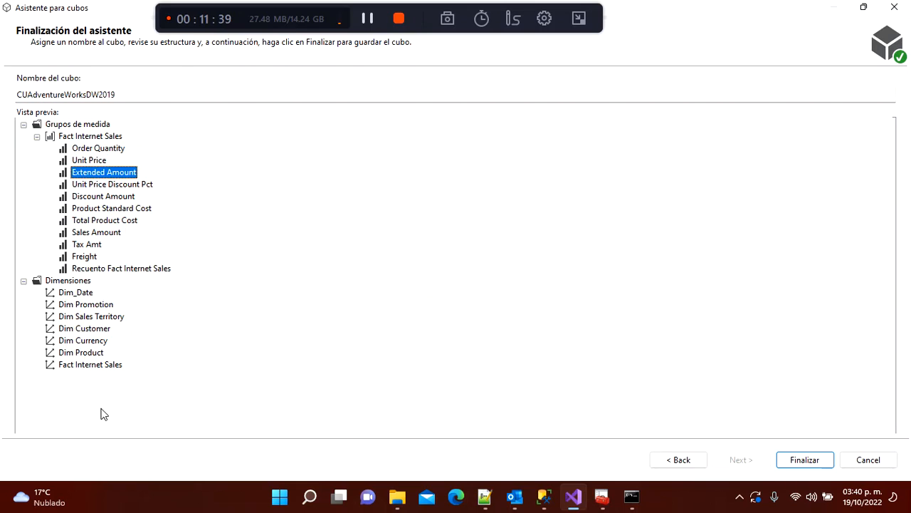
left_click(801, 458)
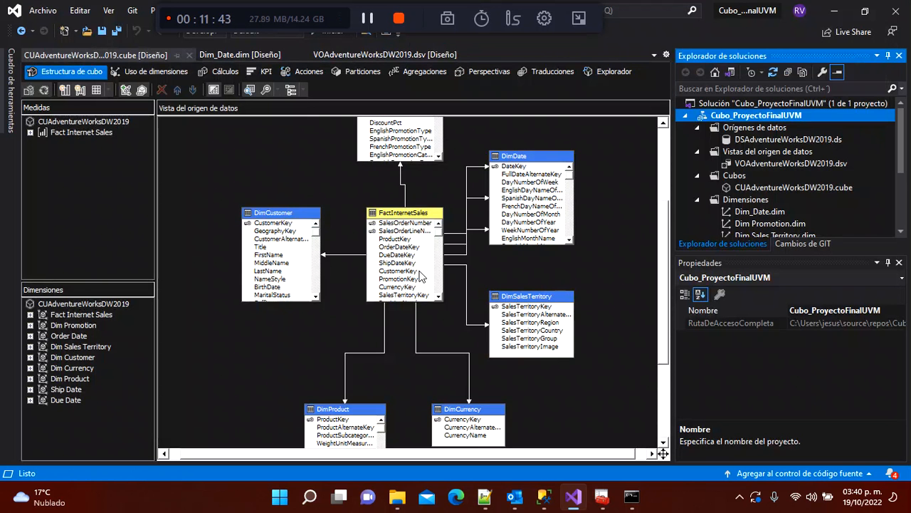
left_click_drag(664, 266, 658, 226)
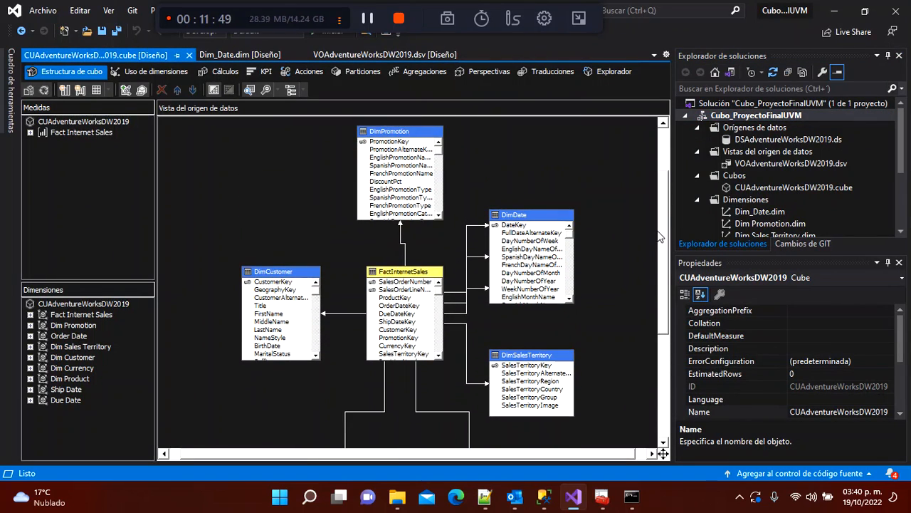
left_click_drag(346, 249, 456, 388)
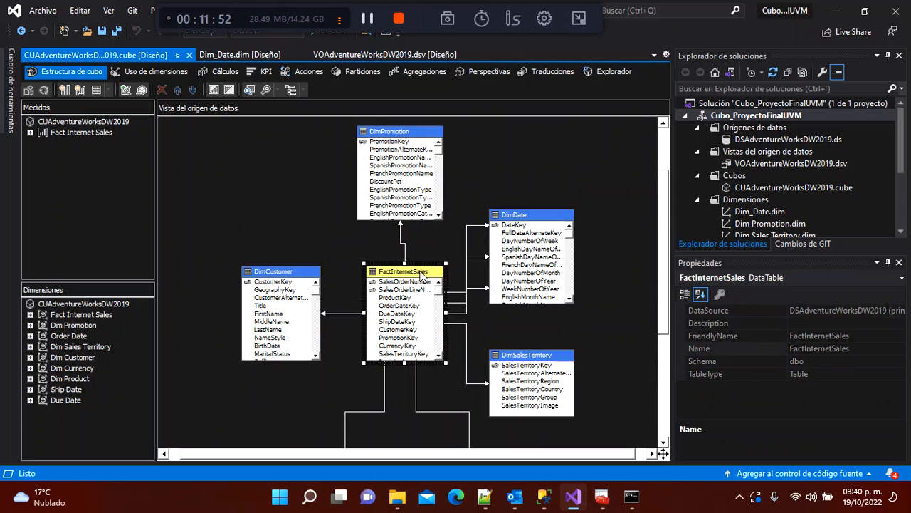
left_click(364, 233)
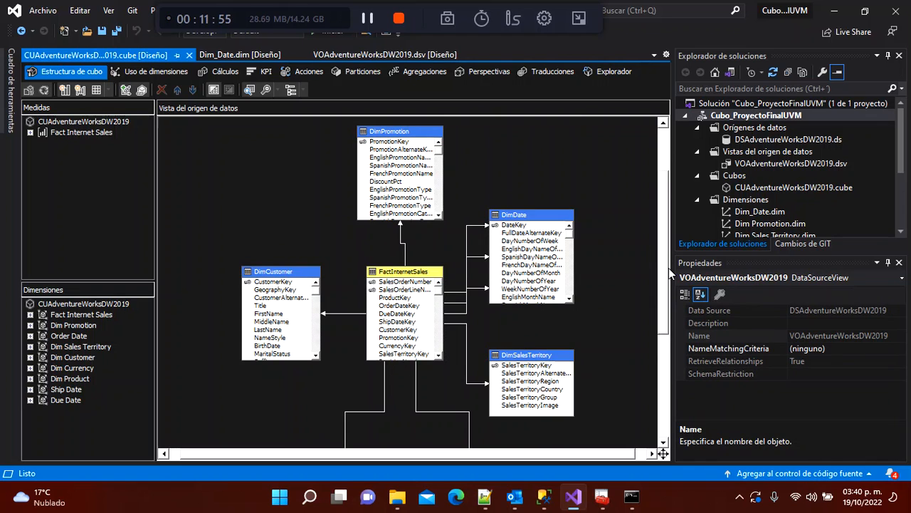
mouse_move(668, 267)
left_mouse_down()
mouse_move(667, 235)
mouse_move(656, 398)
mouse_move(669, 252)
left_mouse_up()
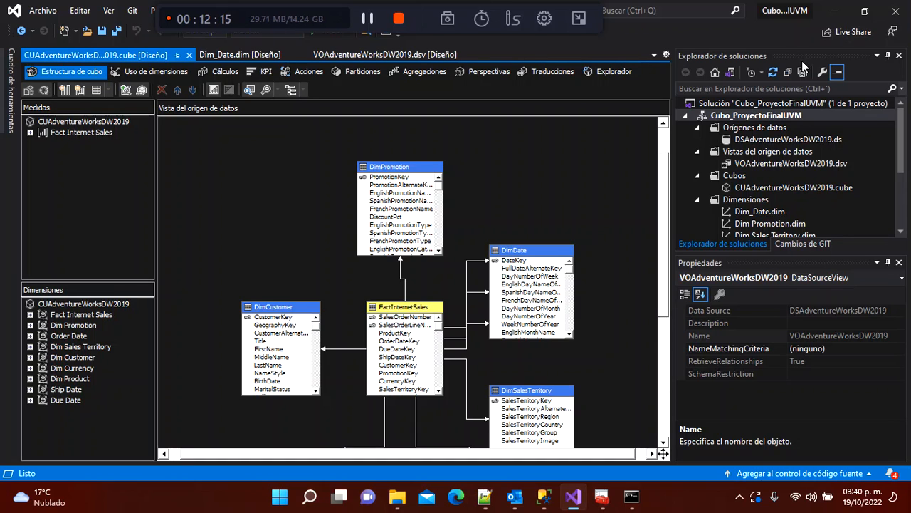
right_click(729, 115)
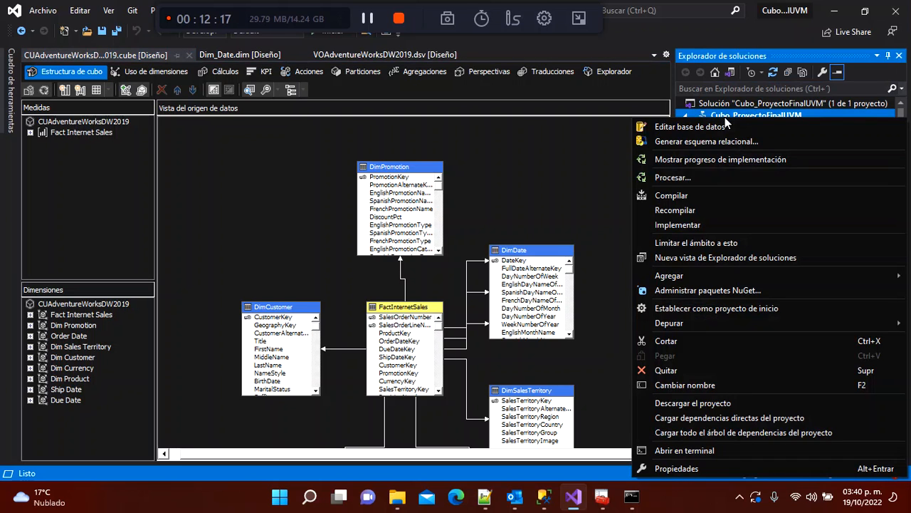
Step: Build, deploy and fully process the Cubo_ProyectoFinalUVM database
left_click(668, 177)
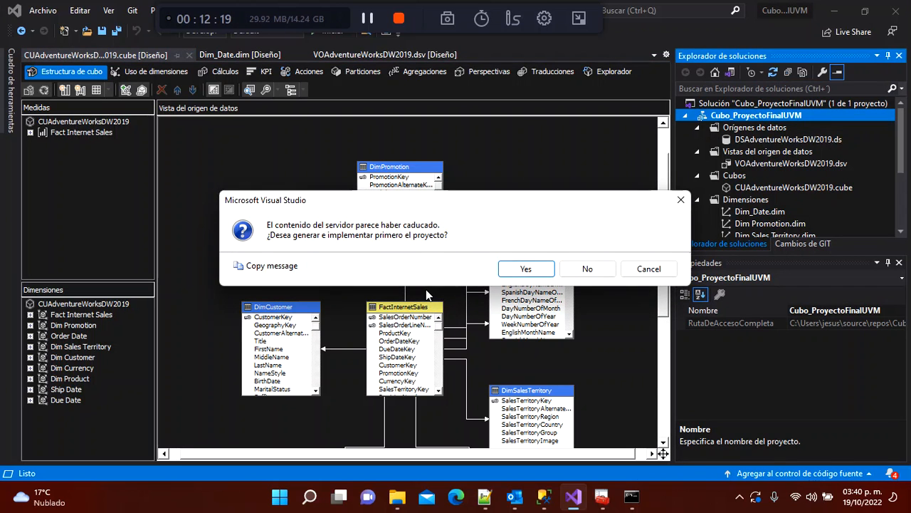
left_click(526, 270)
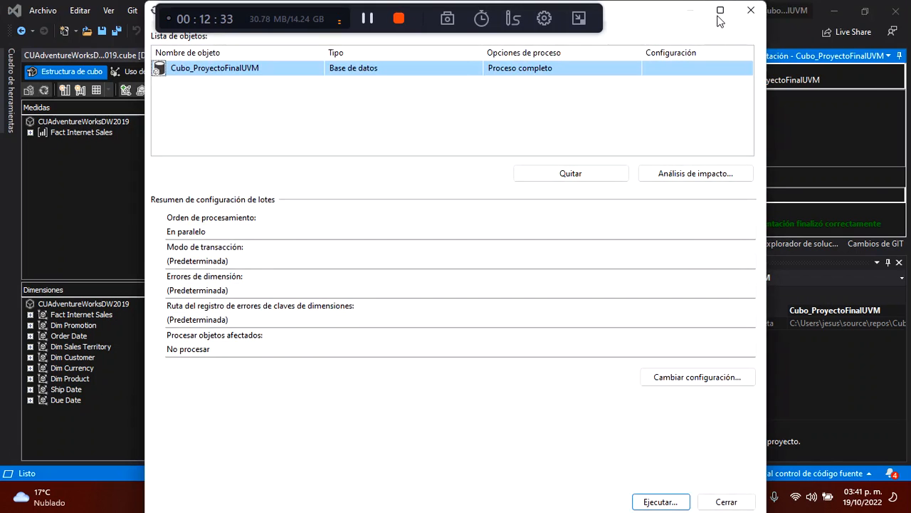
left_click(720, 11)
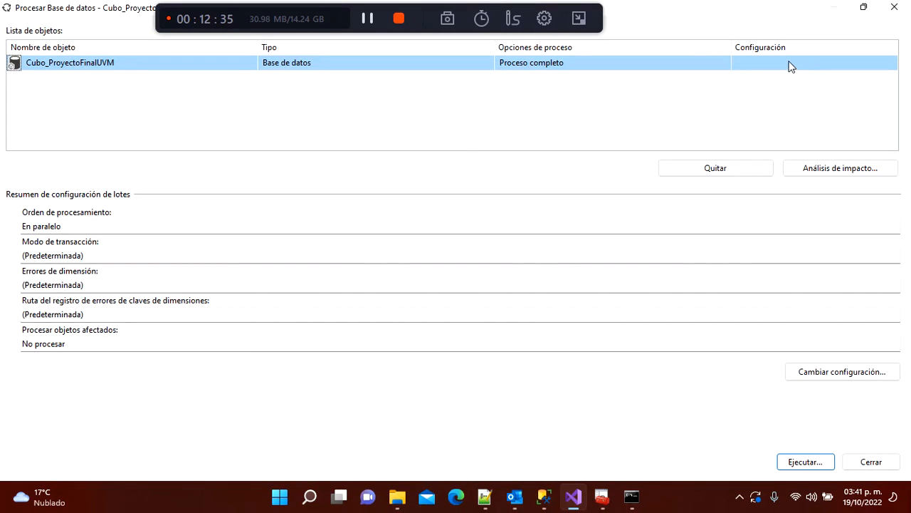
left_click(805, 462)
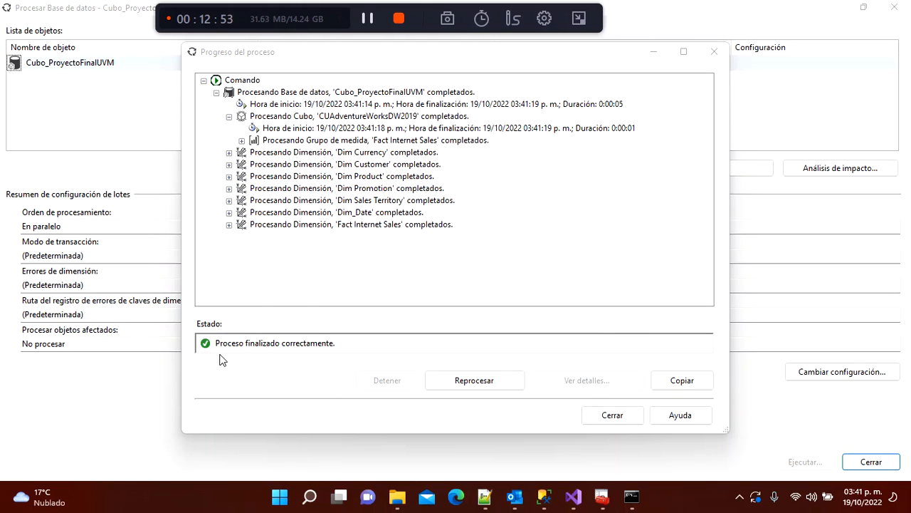
left_click(612, 415)
left_click(871, 463)
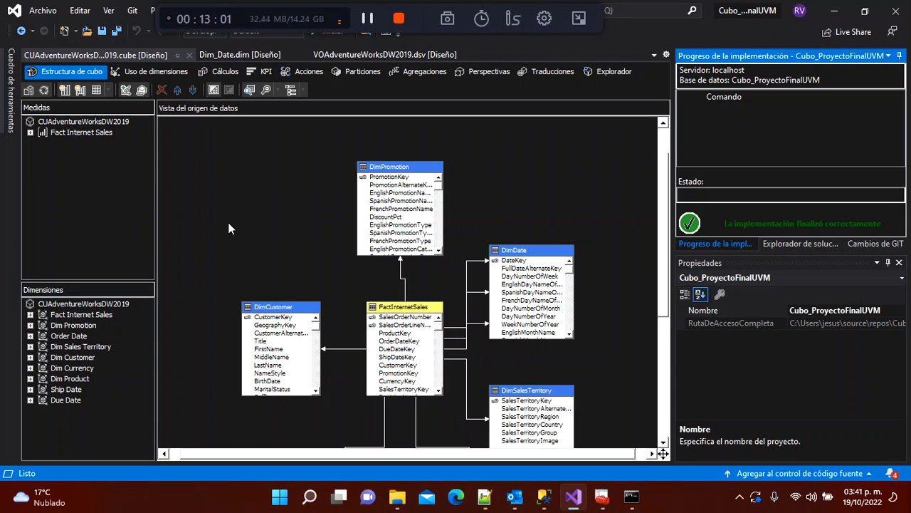
Step: Select the CUAdventureWorksDW2019 cube file in Solution Explorer and return to its designer
left_click(801, 243)
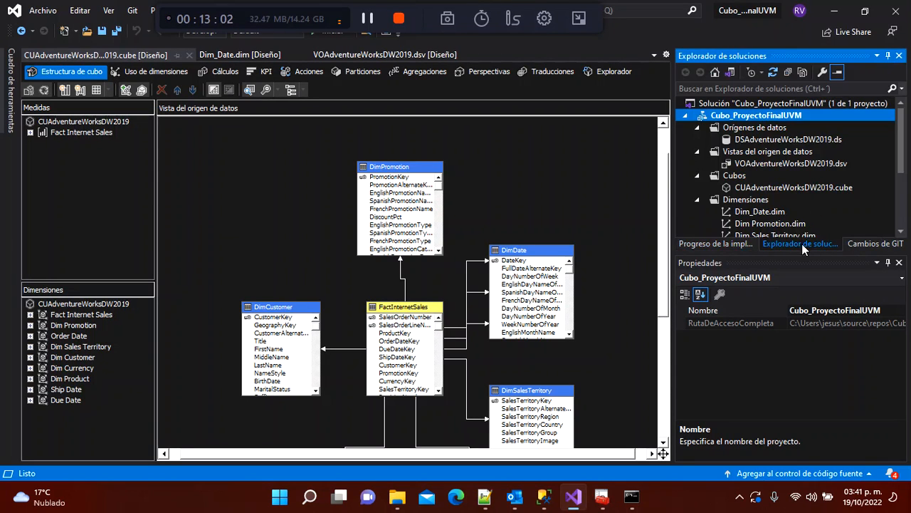
left_click(747, 188)
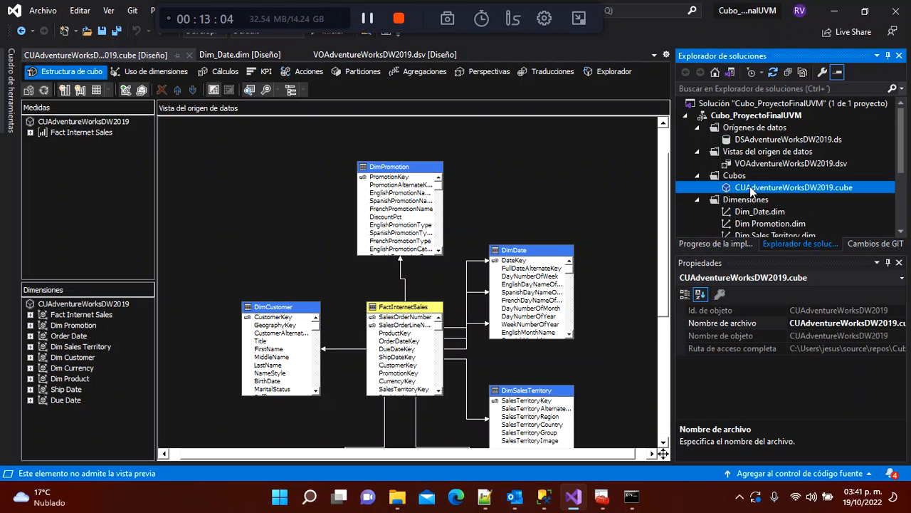
left_click(214, 190)
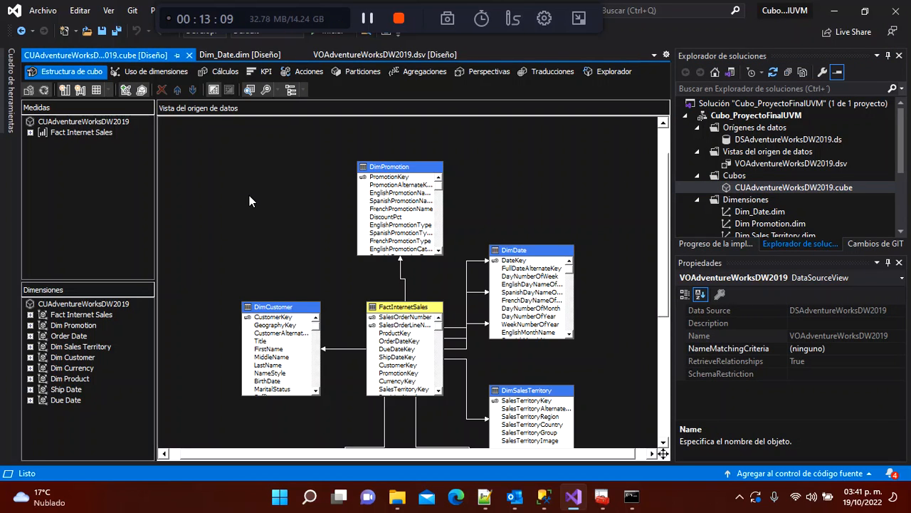
Step: Browse the cube and query total Sales Amount from Fact Internet Sales
left_click(615, 76)
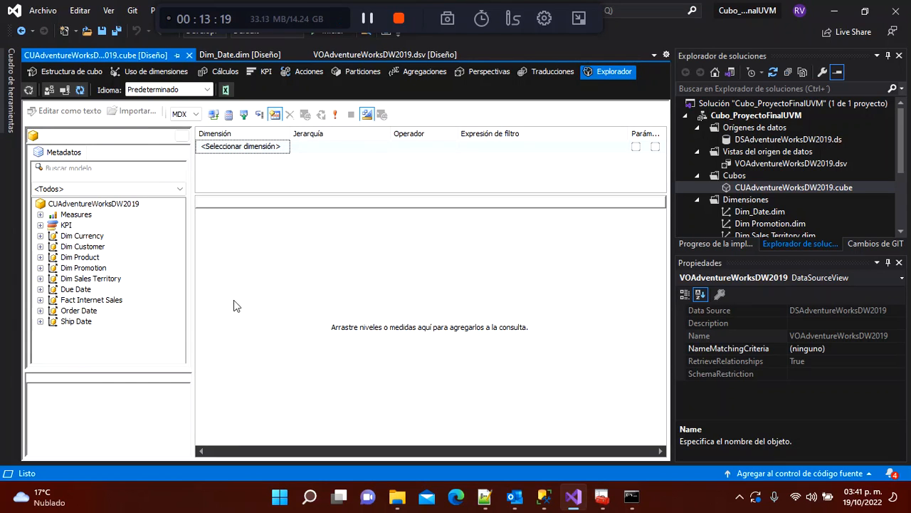
left_click(74, 215)
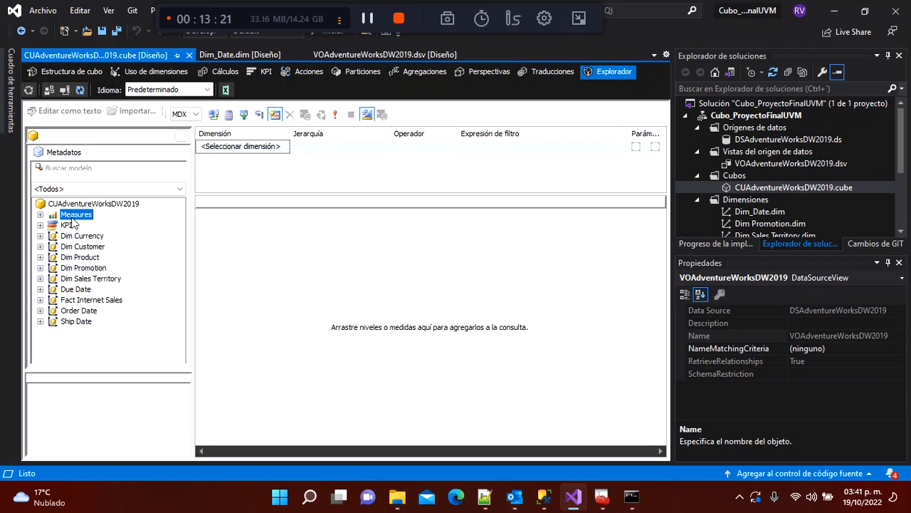
left_click(40, 214)
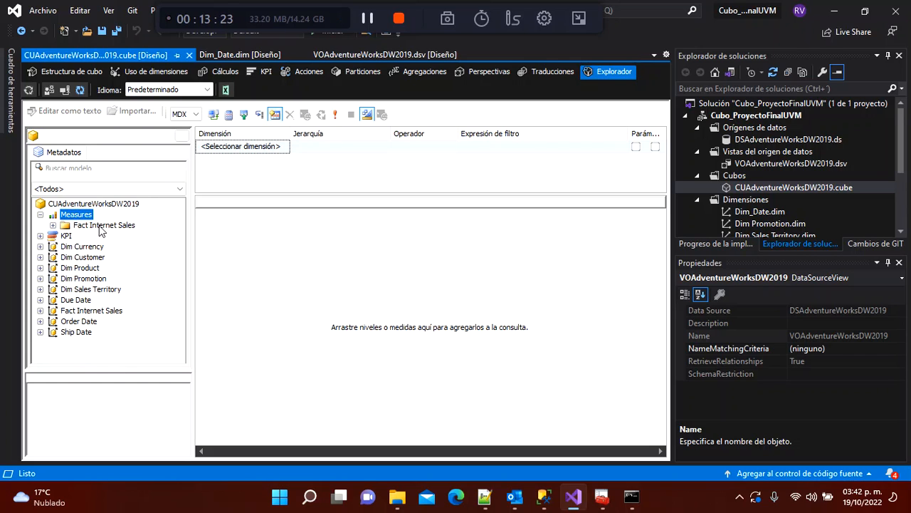
double_click(100, 227)
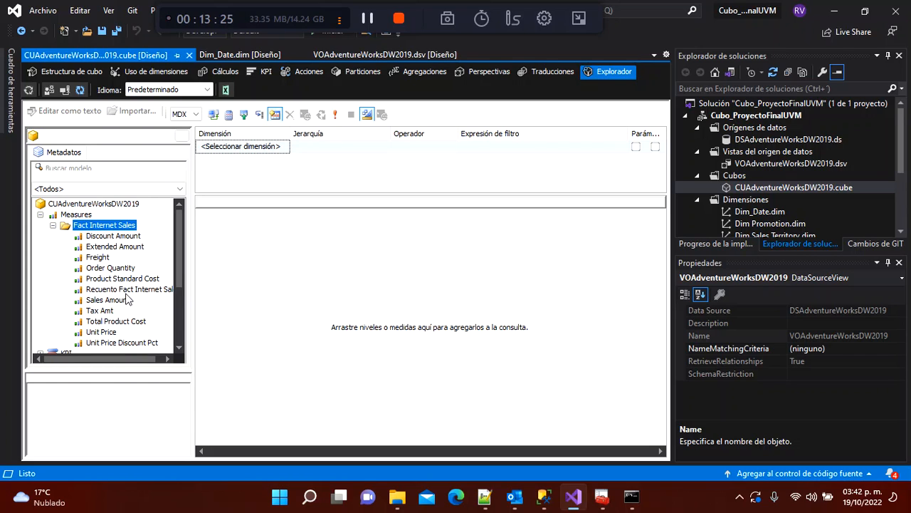
left_click_drag(114, 300, 300, 310)
left_click(408, 335)
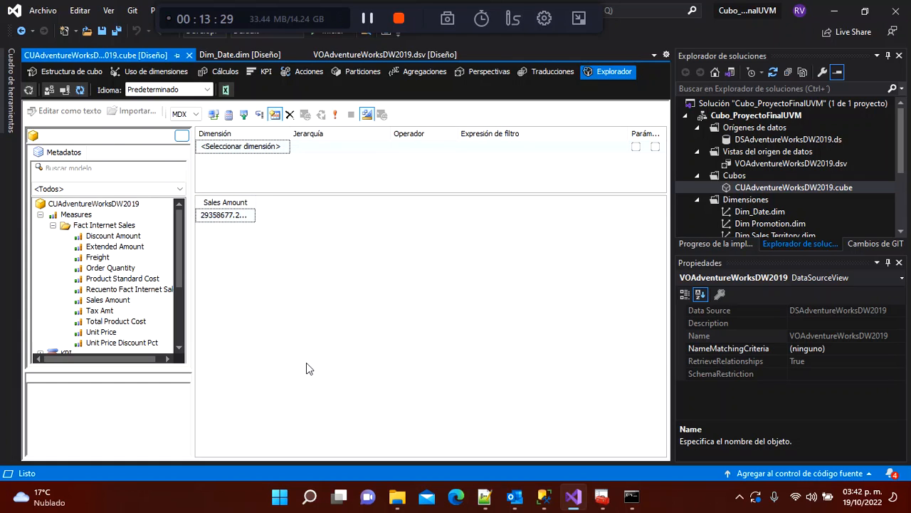
left_click_drag(255, 202, 307, 201)
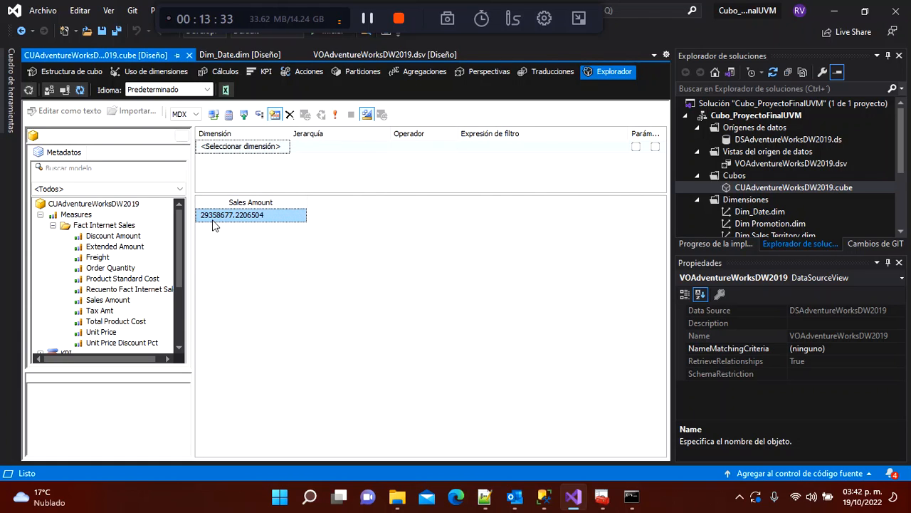
left_click_drag(179, 266, 182, 323)
Step: Break Sales Amount down by Dim Product's Product Key, then open the cube in Excel
left_click(96, 260)
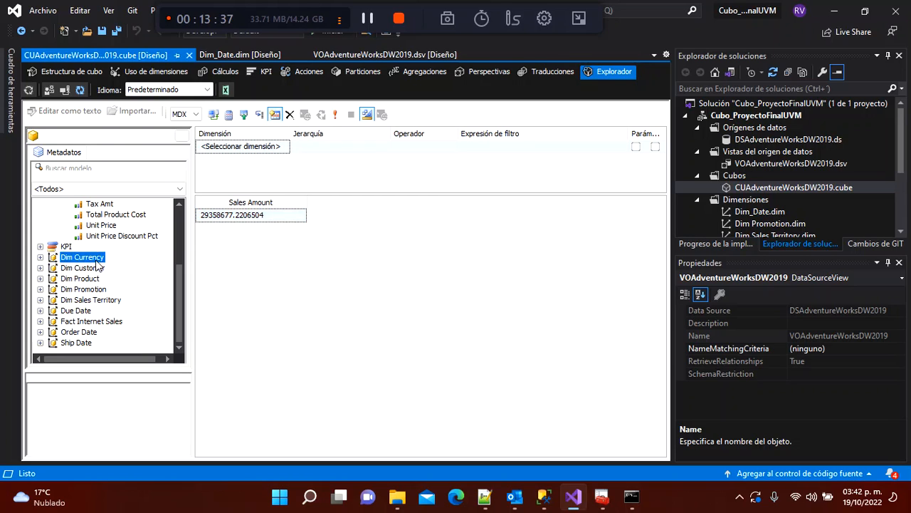
key("Down")
key("Down")
key("Down")
key("Down")
key("Up")
key("Up")
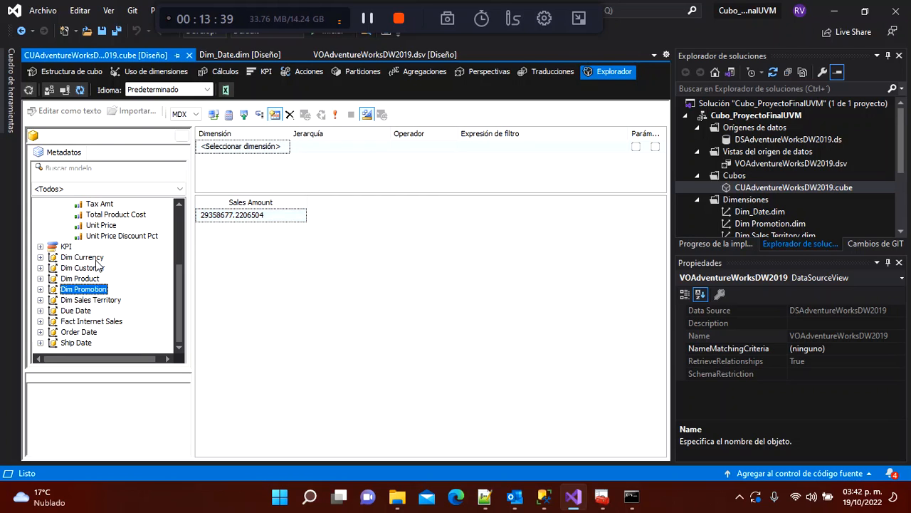
key("Down")
key("Down")
key("Down")
key("Down")
key("Up")
key("Up")
key("Up")
key("Up")
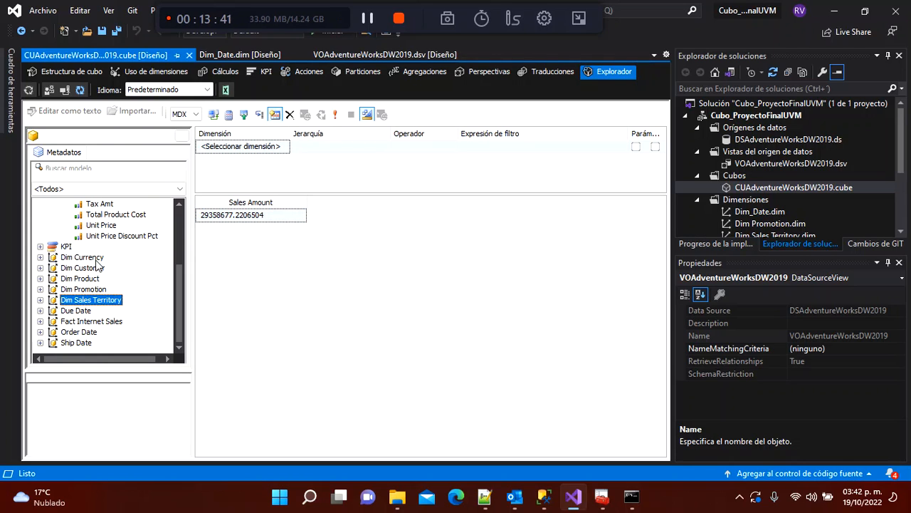
key("Up")
key("Up")
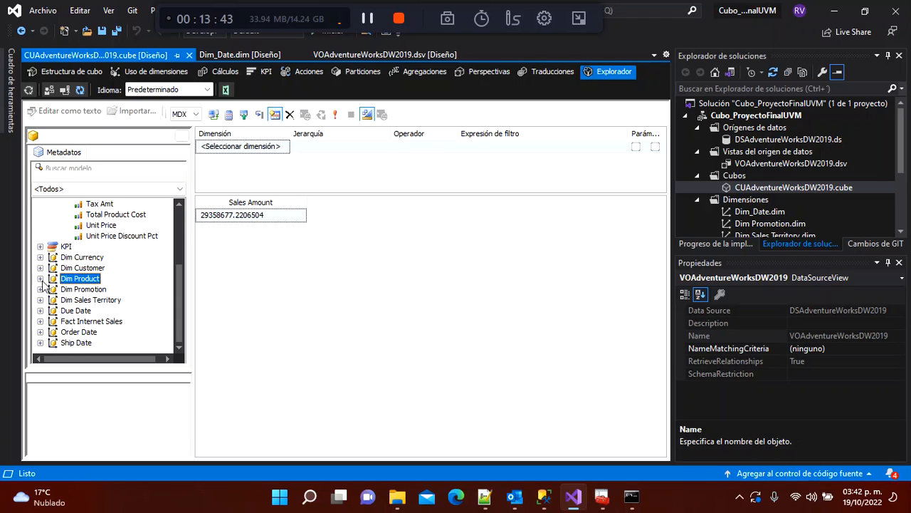
left_click(40, 279)
left_click_drag(86, 286, 289, 272)
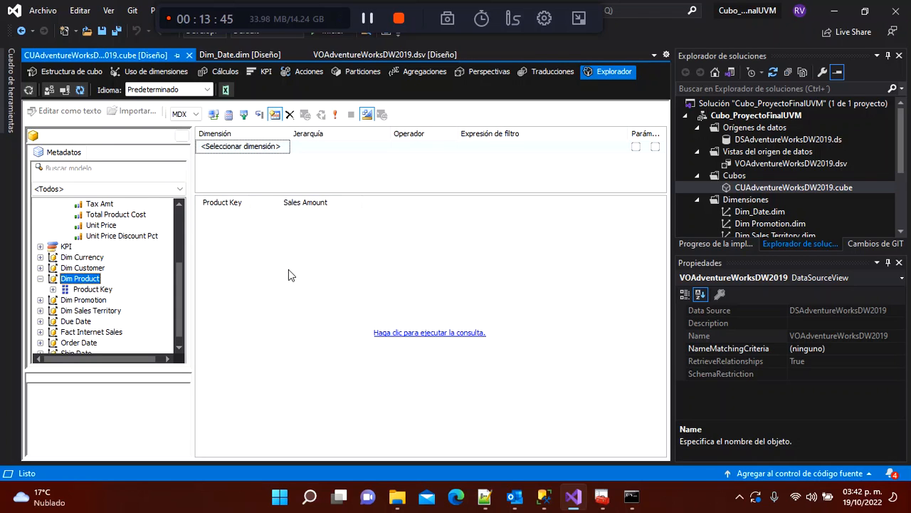
left_click(421, 333)
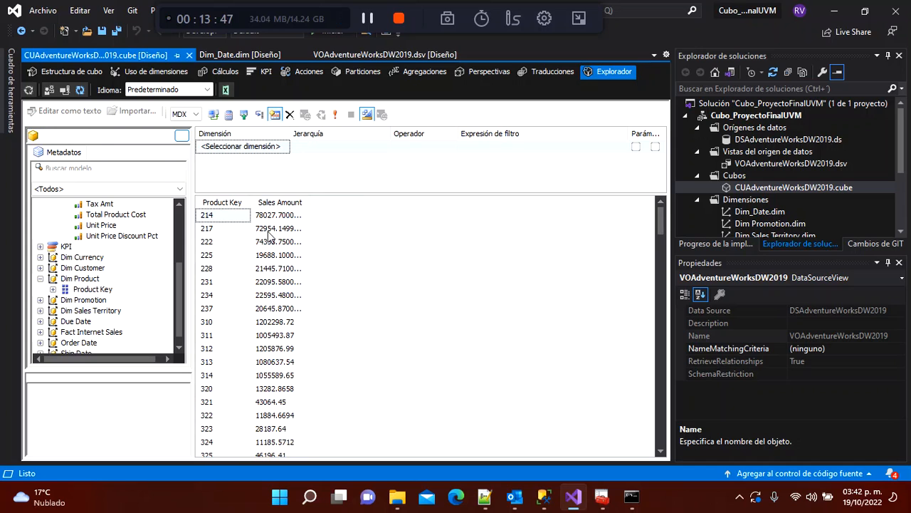
double_click(308, 203)
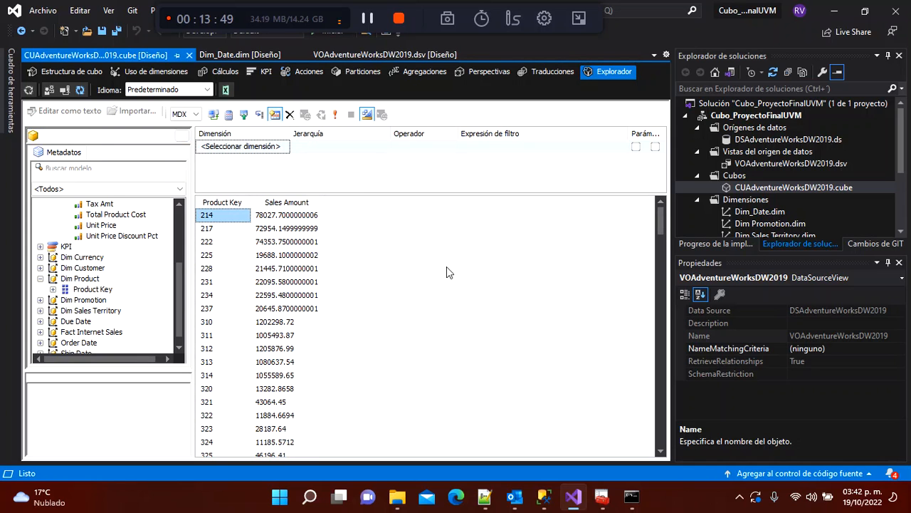
mouse_move(660, 224)
left_mouse_down()
mouse_move(662, 429)
mouse_move(660, 217)
left_mouse_up()
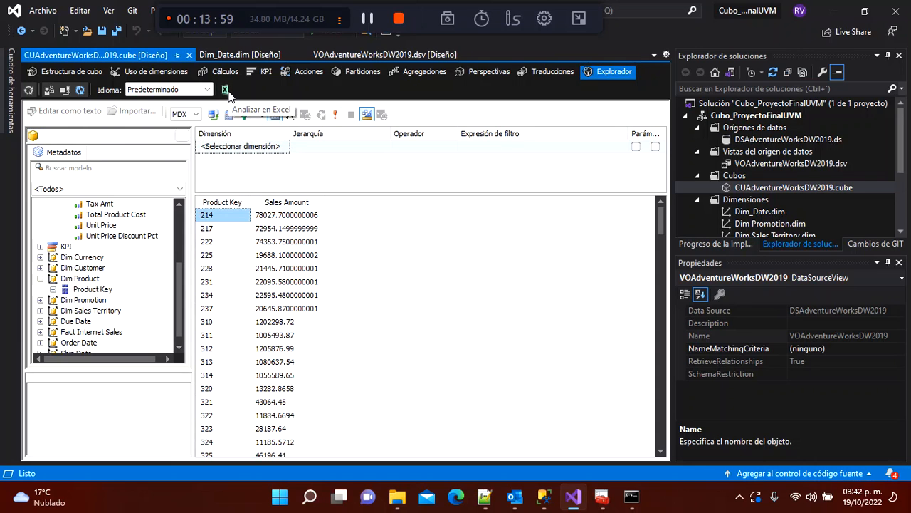
left_click(225, 91)
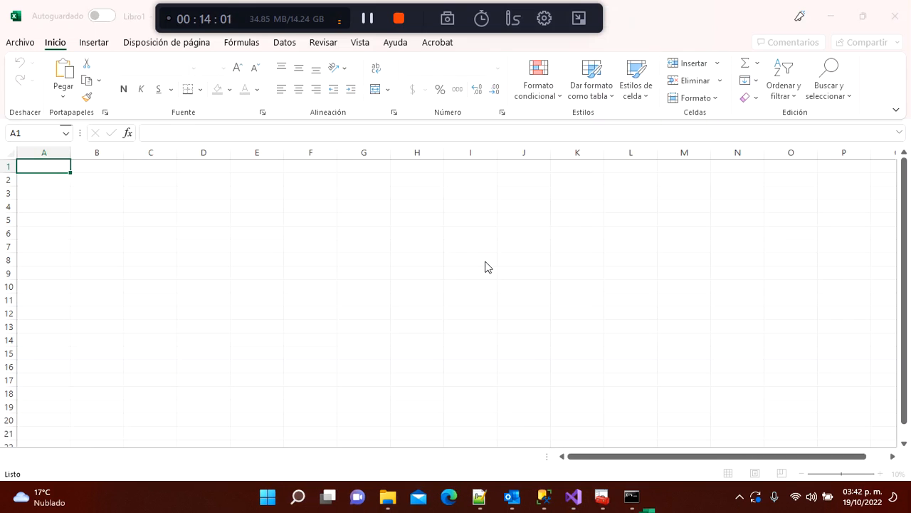
Step: Enable the cube connection and add Sales Territory Key as row labels, listing territories 1–10 with a total
left_click(494, 294)
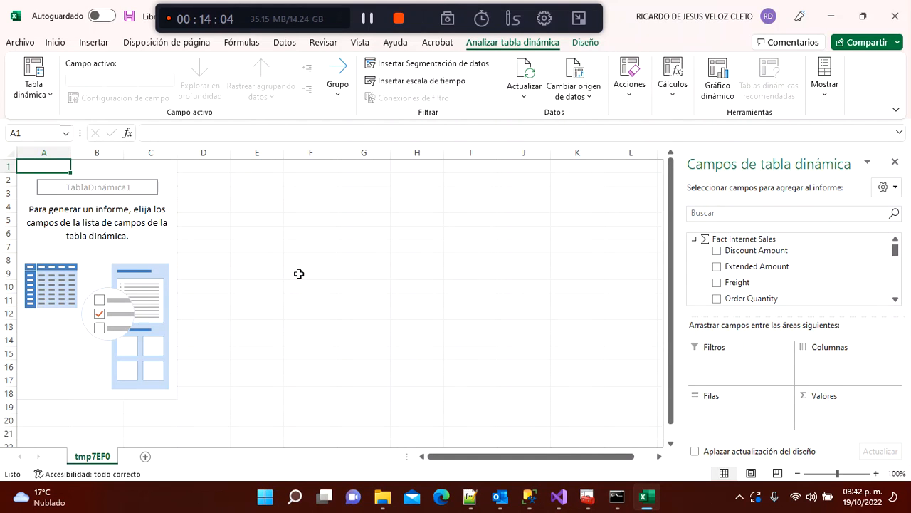
left_click(126, 236)
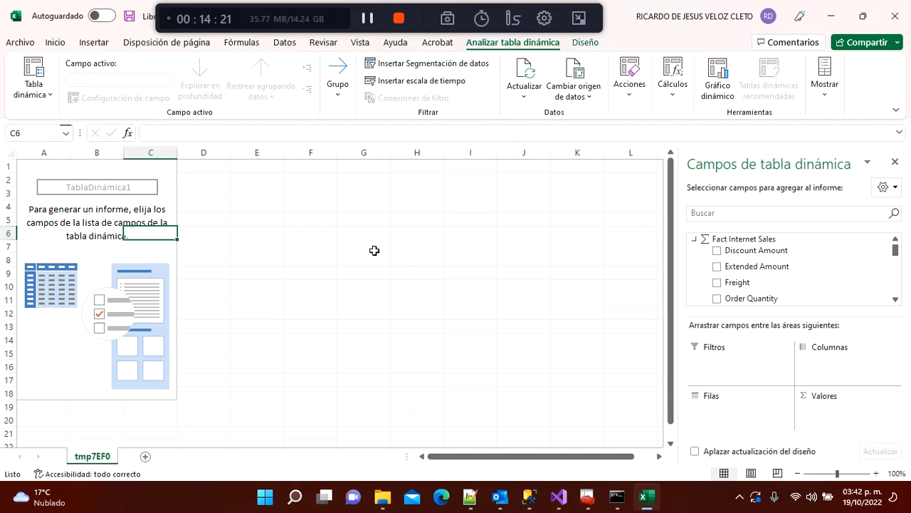
left_click(214, 235)
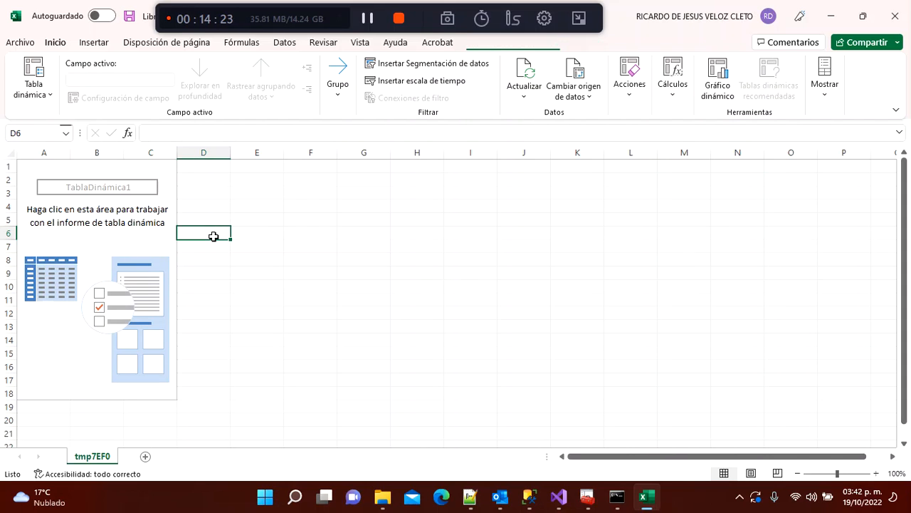
key("Left")
key("Left")
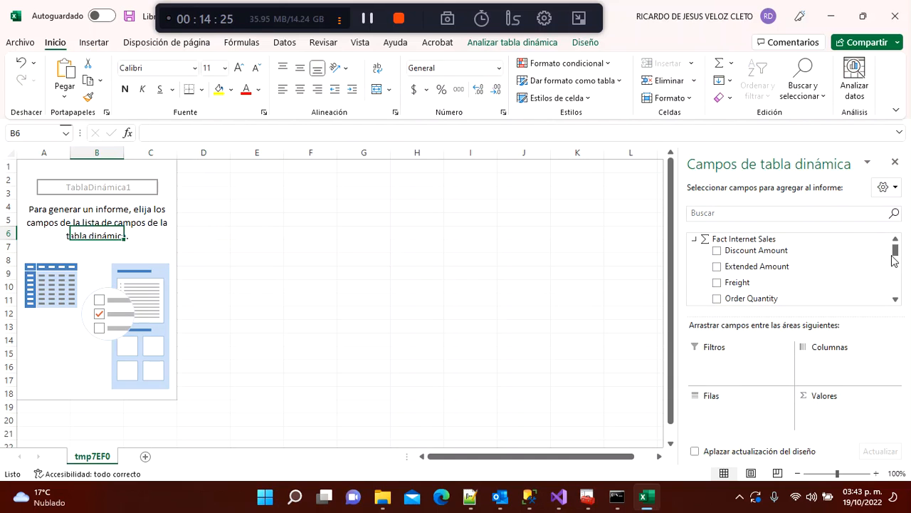
mouse_move(894, 251)
left_mouse_down()
mouse_move(895, 289)
mouse_move(897, 250)
left_mouse_up()
left_click(896, 300)
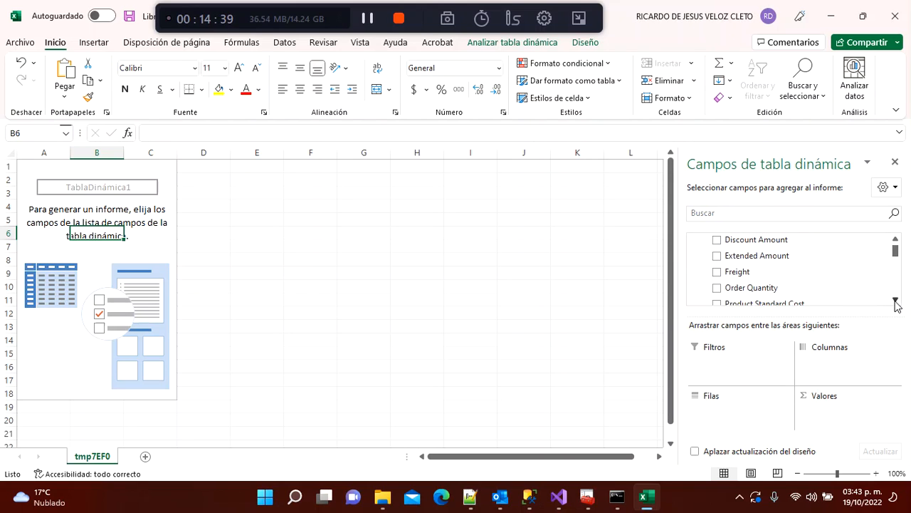
left_click_drag(895, 302, 896, 302)
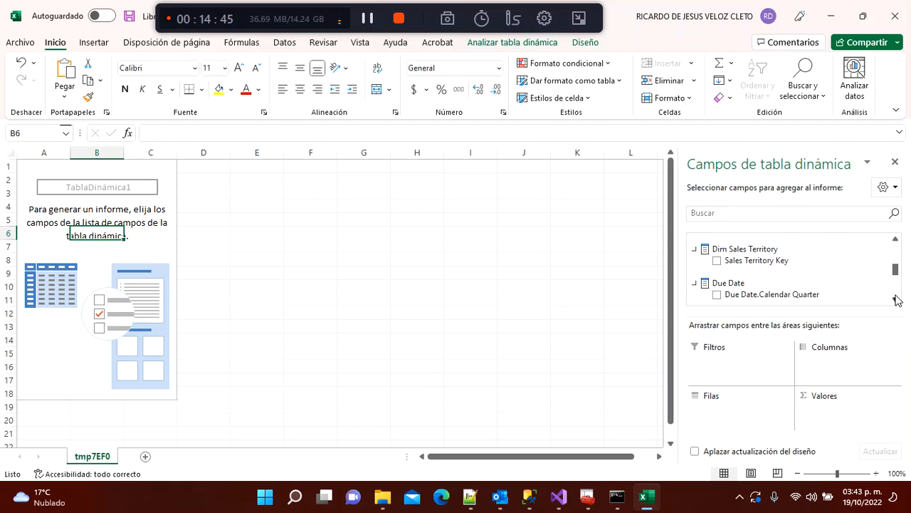
left_click(718, 261)
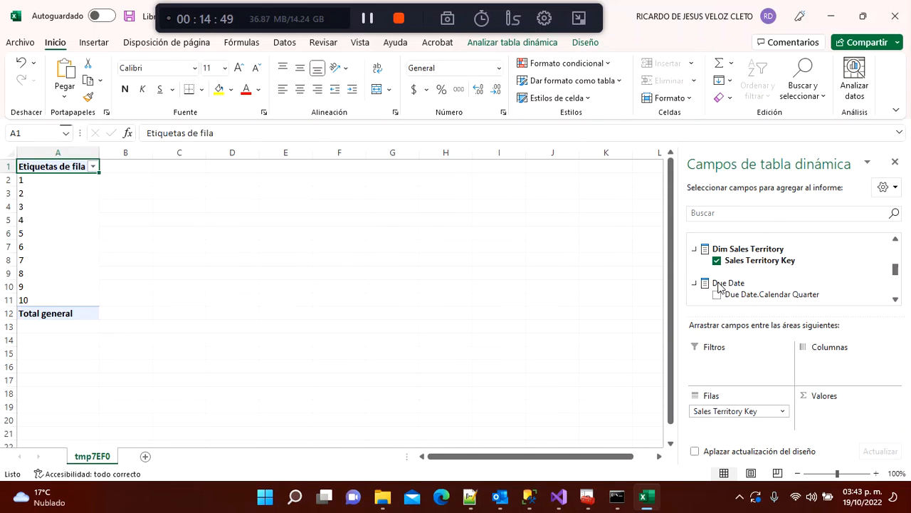
left_click(717, 260)
left_click(717, 261)
left_click_drag(895, 269, 902, 239)
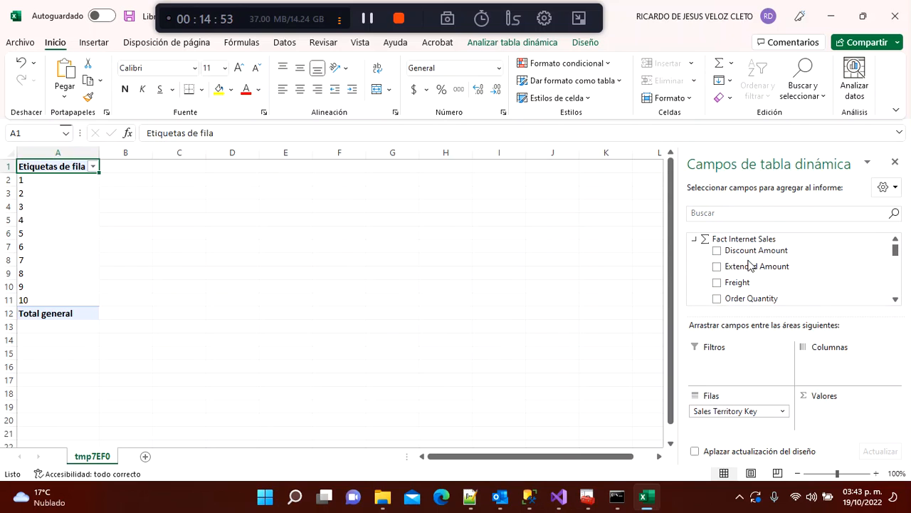
left_click(716, 252)
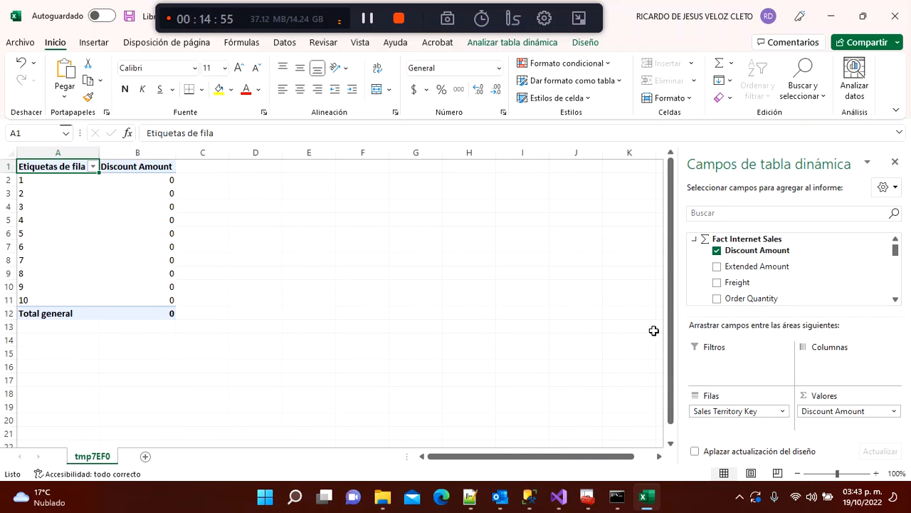
left_click(716, 252)
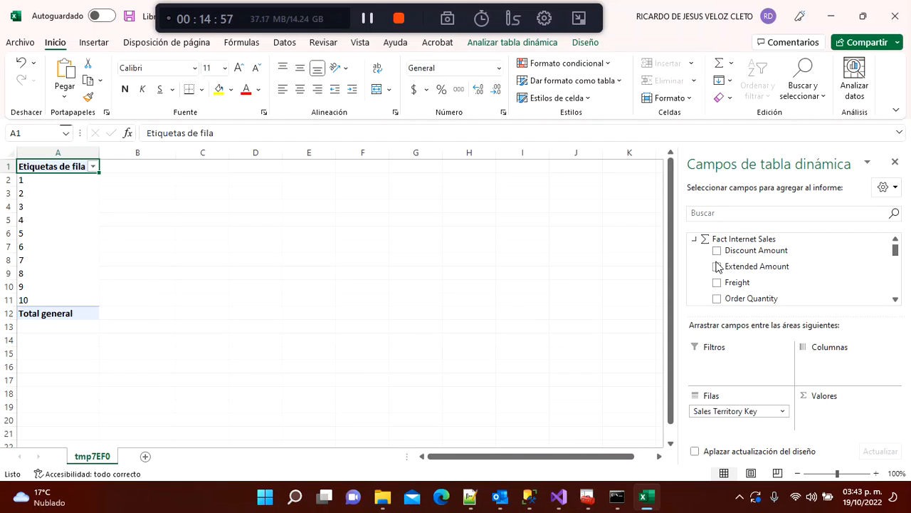
left_click(899, 299)
scroll(898, 299, "down", 3)
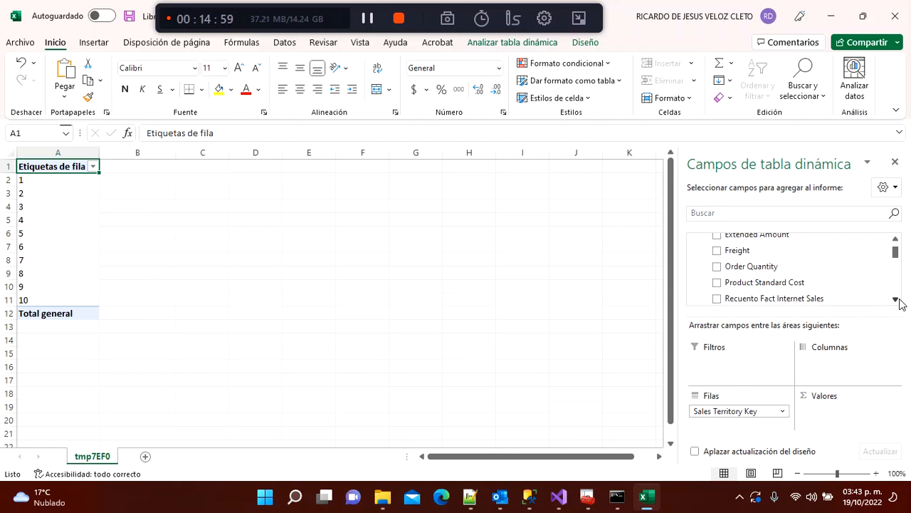
left_click(717, 283)
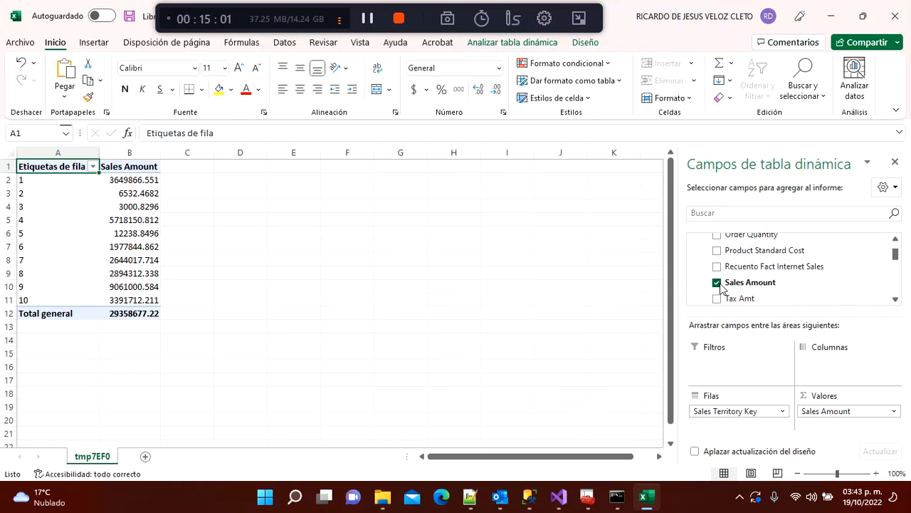
left_click(122, 298)
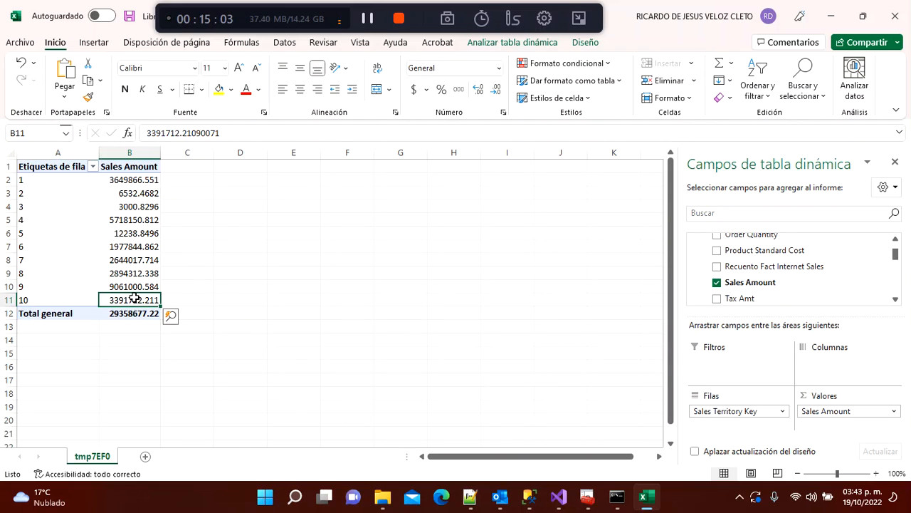
left_click(113, 178)
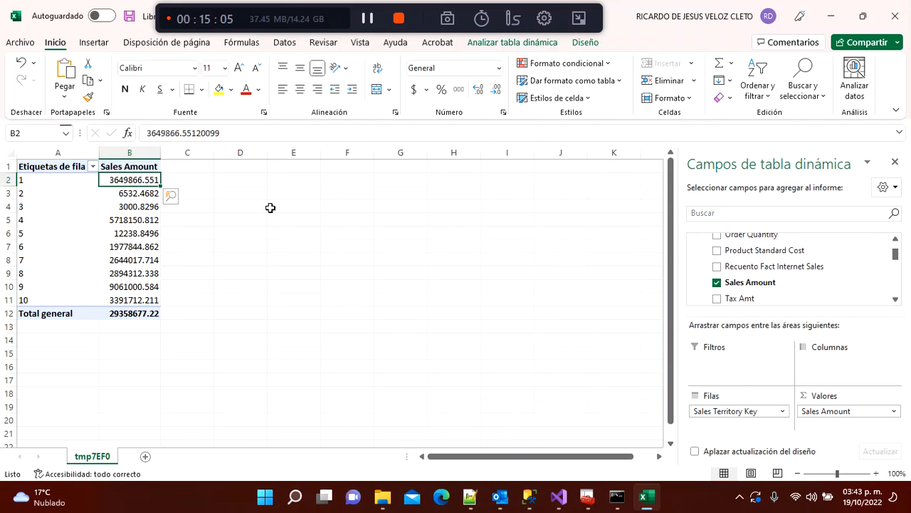
key("Left")
key("Right")
key("Left")
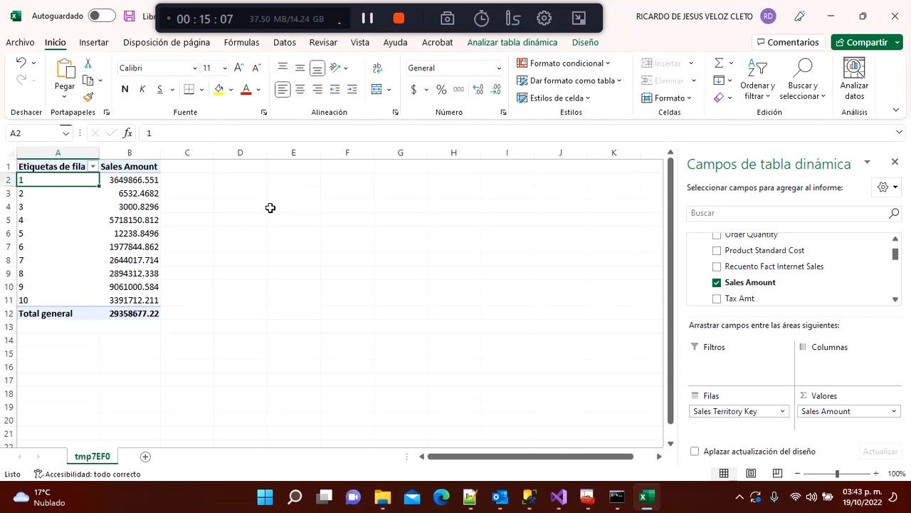
key("Right")
key("Left")
key("shift+Right")
key("shift+Down")
key("shift+Down")
key("shift+Down")
key("shift+Down")
key("shift+Down")
key("shift+Down")
key("shift+Down")
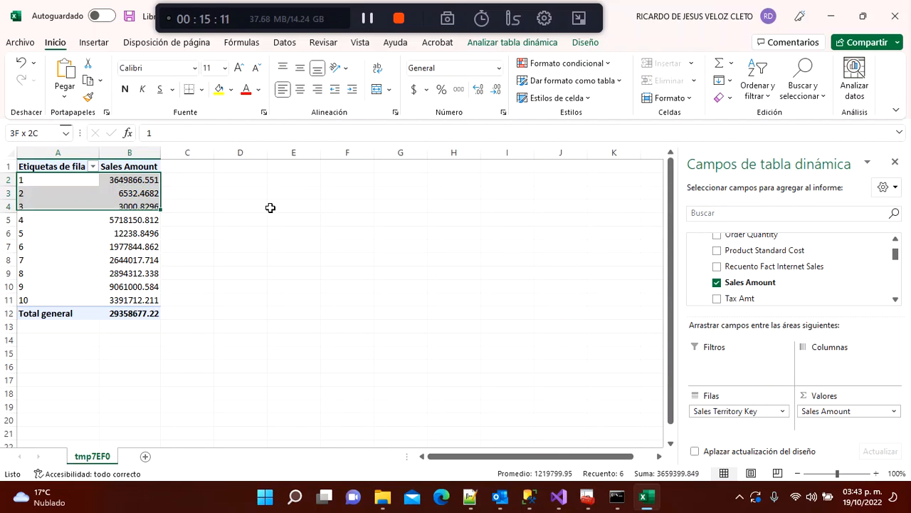
key("shift+Down")
key("shift+Down")
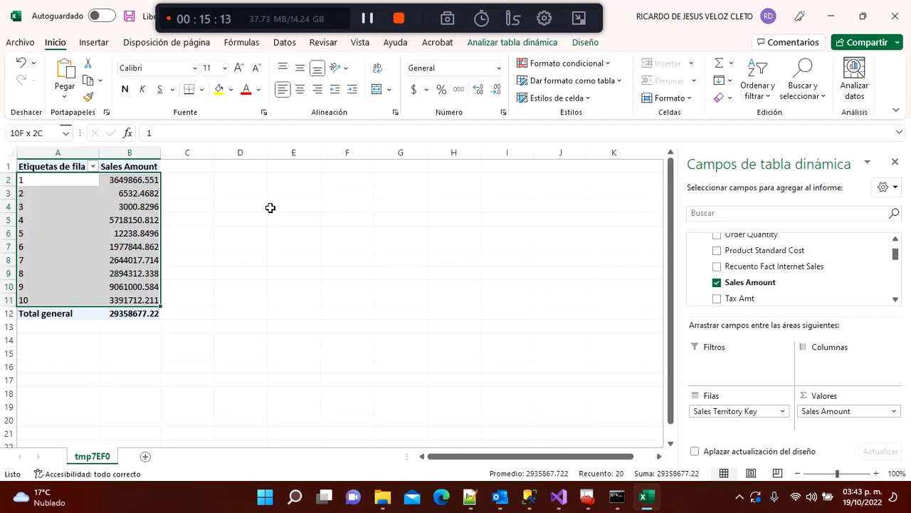
key("ctrl+Home")
key("Down")
key("Down")
key("Down")
key("Right")
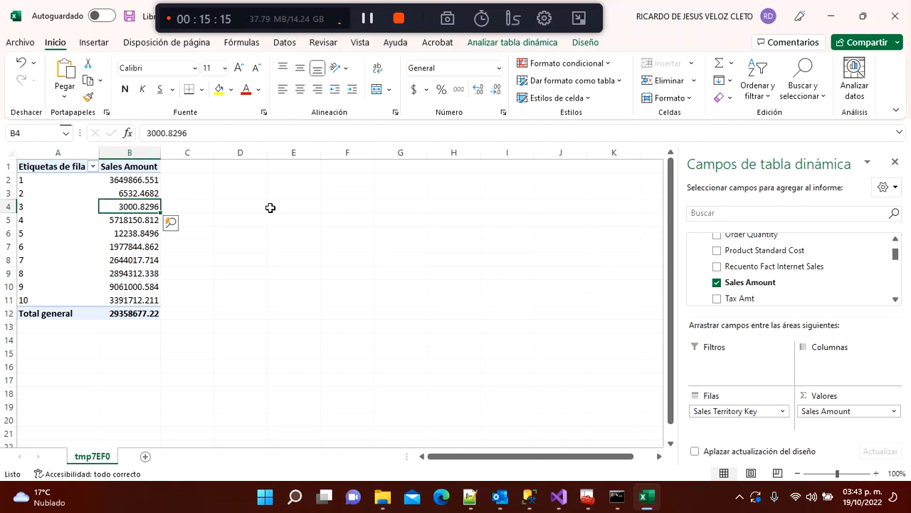
key("Left")
key("Up")
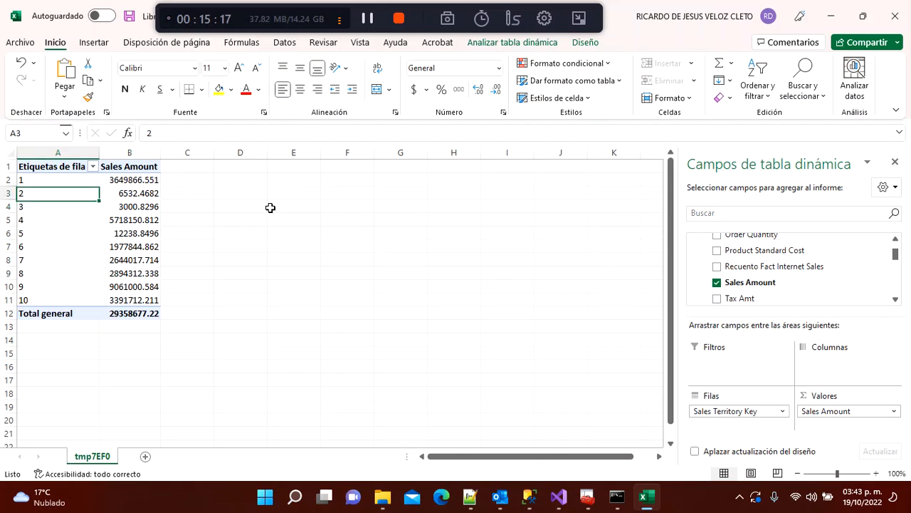
key("Up")
key("Right")
key("Down")
key("Down")
key("Down")
key("Up")
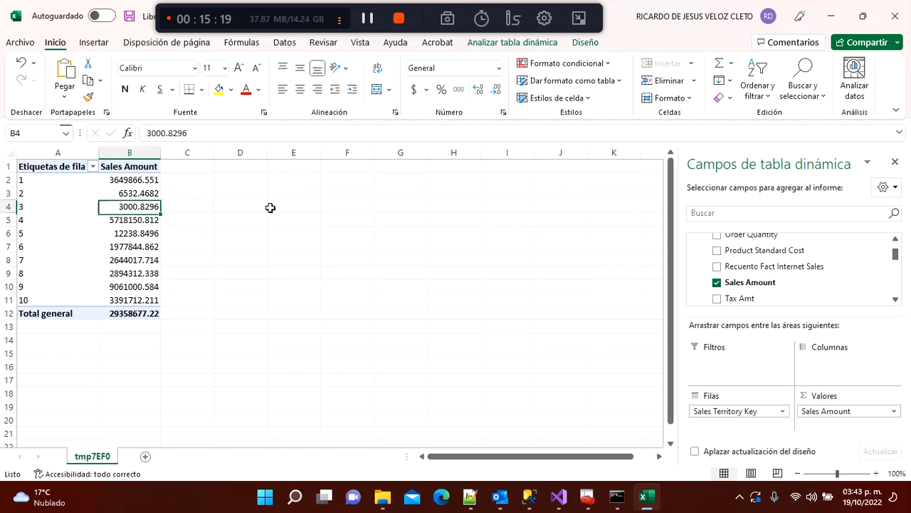
key("Up")
key("Up")
key("Left")
key("Down")
key("Down")
key("Right")
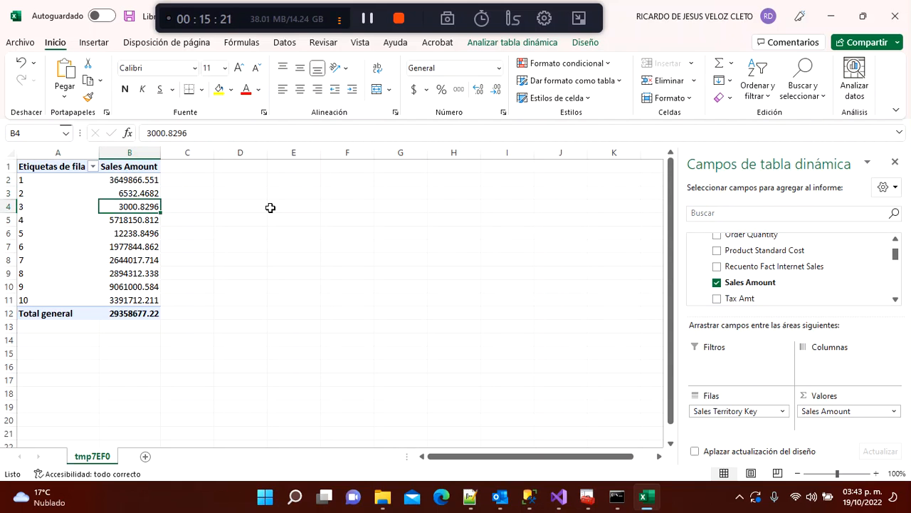
key("Up")
key("Up")
key("Down")
key("Down")
key("Down")
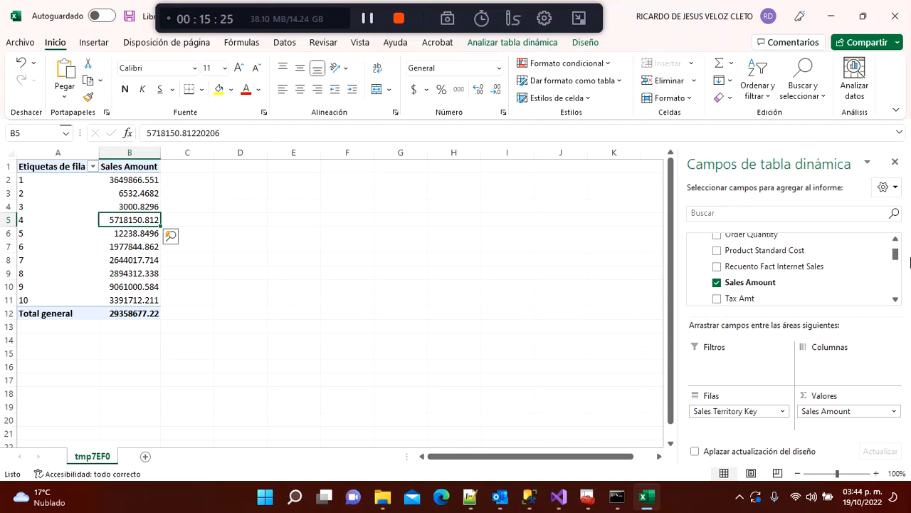
left_click_drag(895, 257, 896, 275)
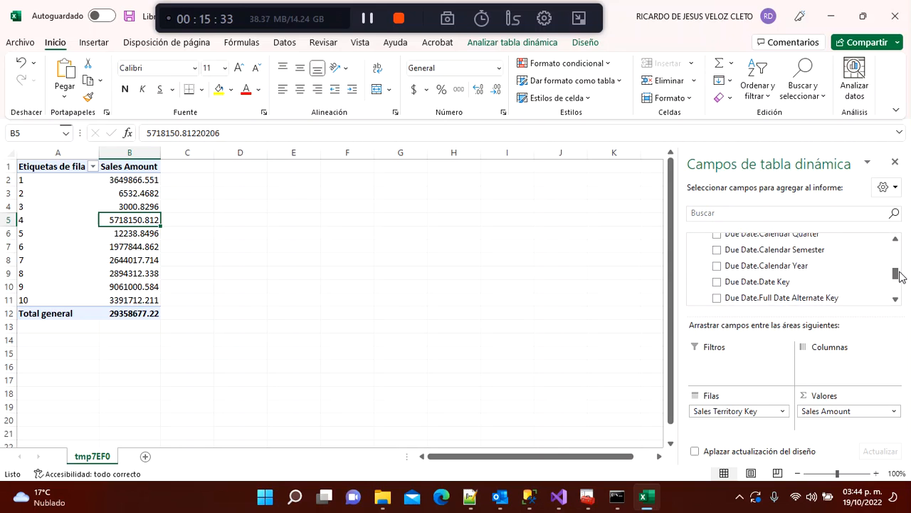
Step: Add Calendar Semester to the columns and compare each territory's semester 1 and 2 sales
left_click(717, 249)
left_click(163, 297)
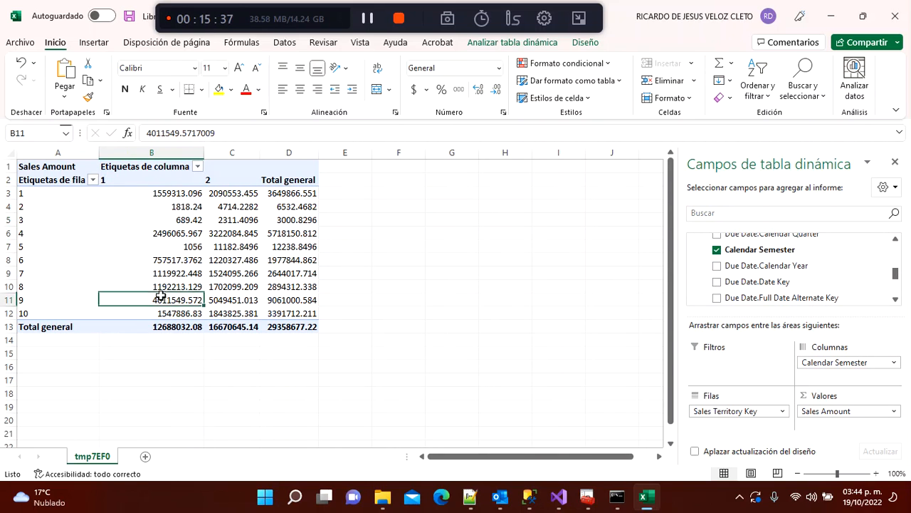
left_click(128, 209)
key("Right")
key("Left")
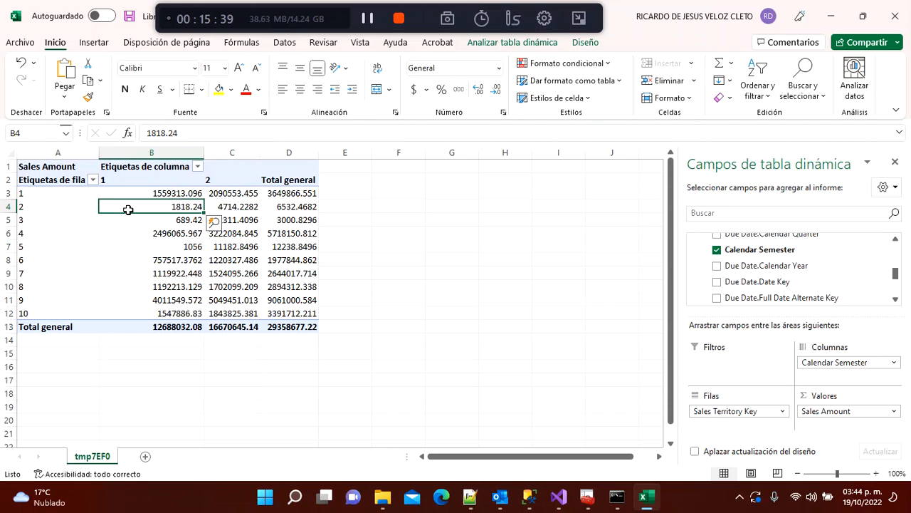
key("Up")
key("Down")
key("Right")
key("Left")
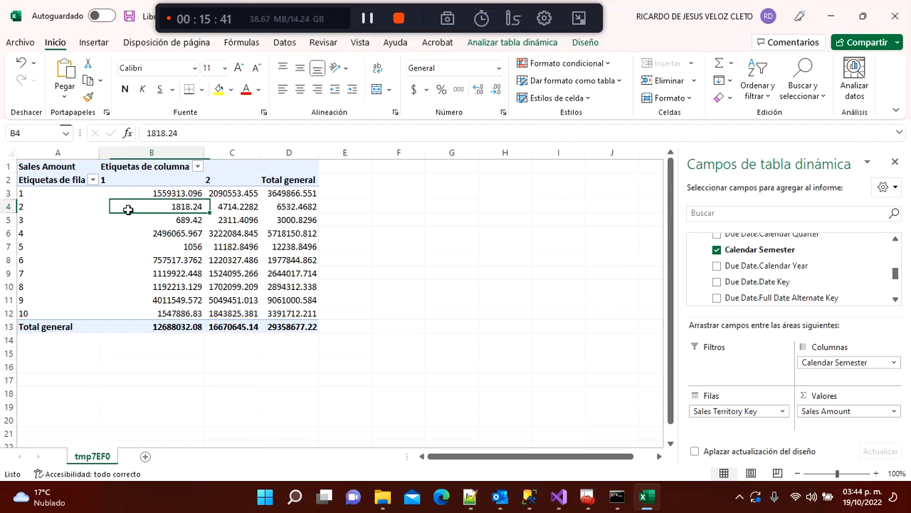
key("Up")
key("Down")
key("Right")
key("Up")
key("Left")
key("Down")
key("Down")
key("Down")
key("Down")
key("Down")
key("Down")
key("Down")
key("Down")
key("Down")
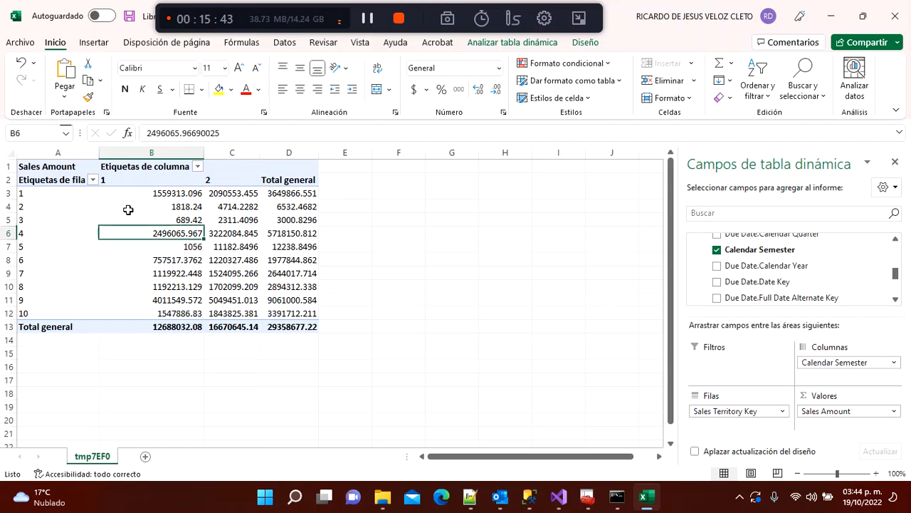
key("Right")
key("Left")
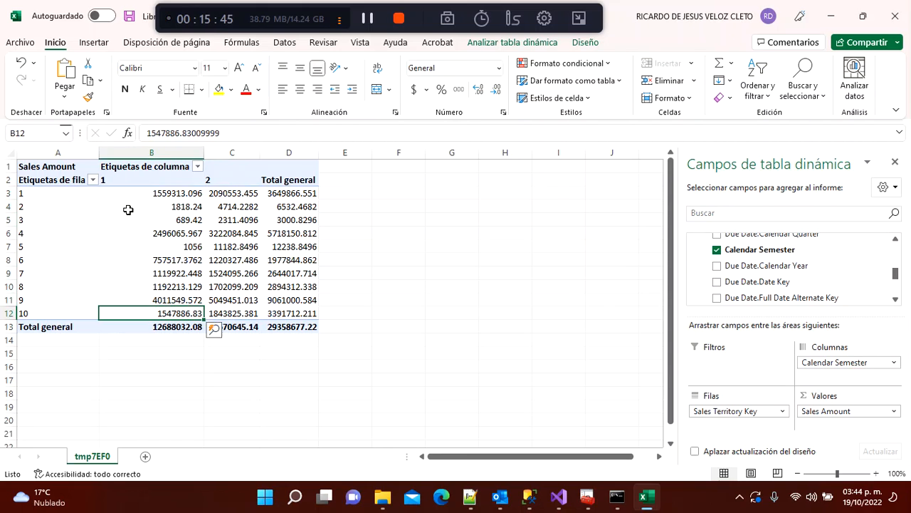
key("Up")
key("Right")
key("Left")
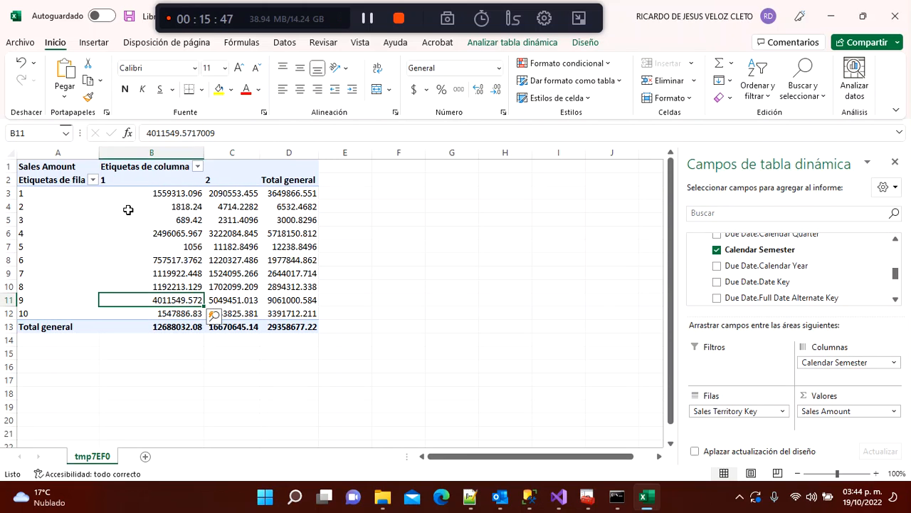
key("Up")
key("Up")
key("Up")
key("Up")
key("Up")
key("Up")
key("Up")
key("Up")
key("Up")
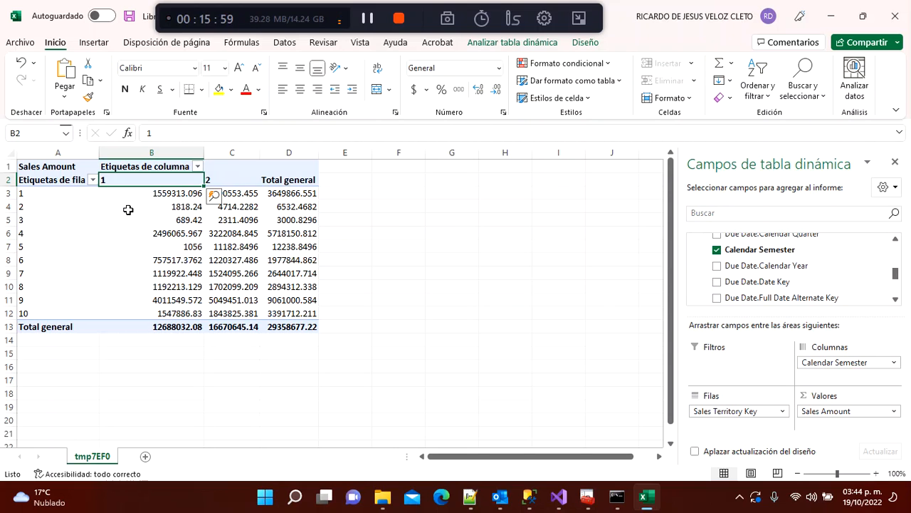
Step: Select territory 1's two semester values to check their combined sales
left_click(143, 274)
mouse_move(143, 273)
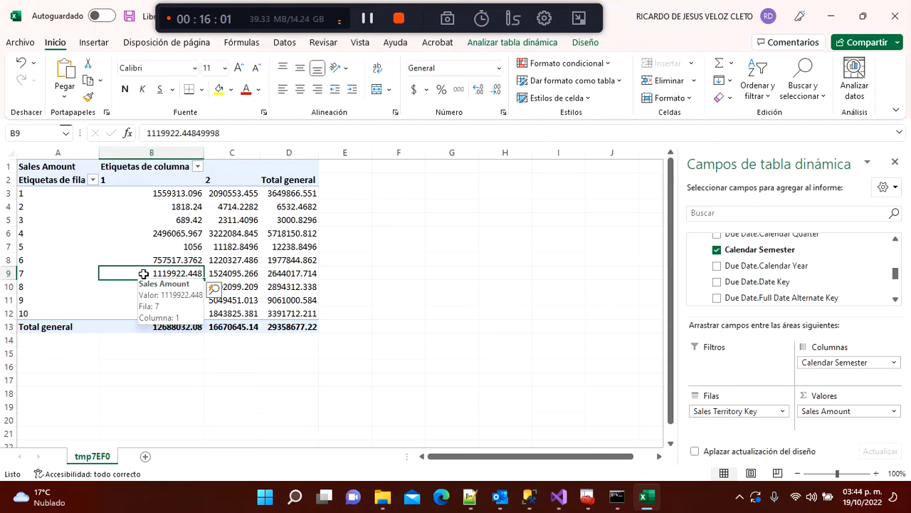
key("Up")
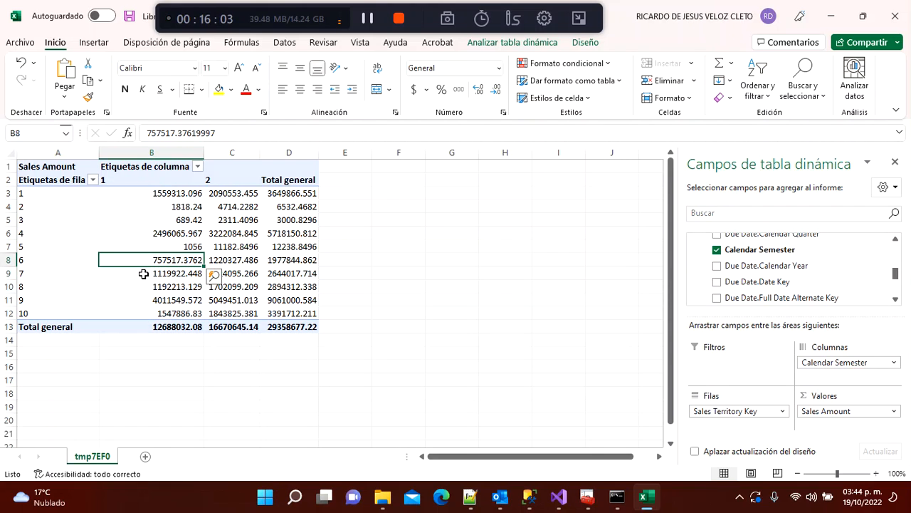
key("Down")
key("Down")
key("Down")
key("Down")
key("Up")
key("Up")
key("Up")
key("Up")
key("Up")
key("Up")
key("Up")
key("Up")
key("Up")
key("Up")
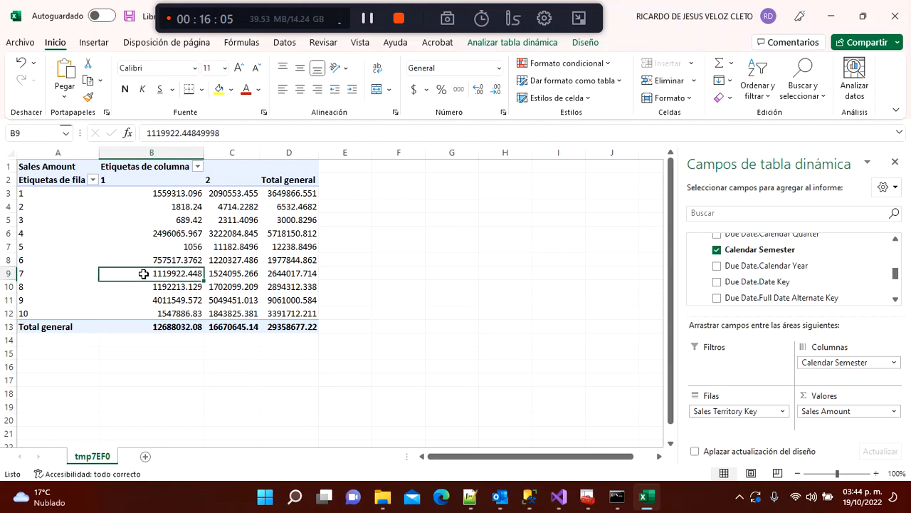
key("shift+Right")
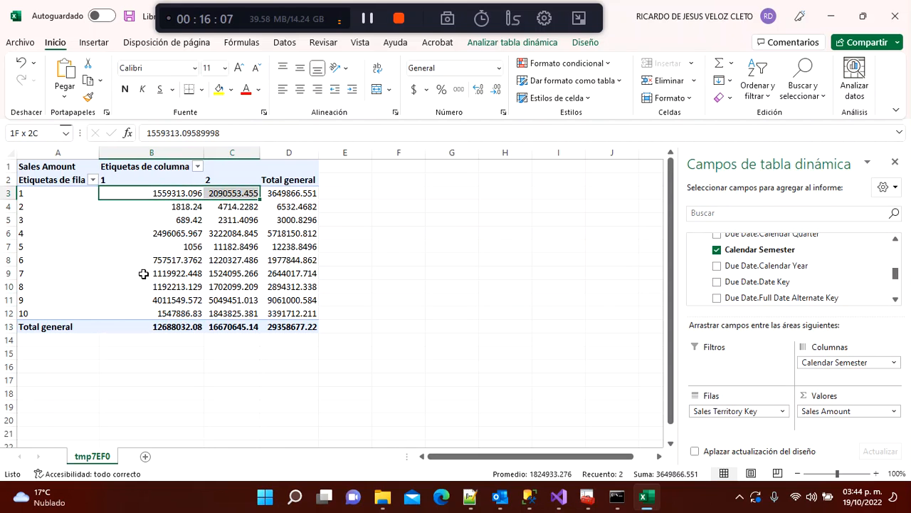
key("shift+Left")
key("shift+Right")
key("shift+Left")
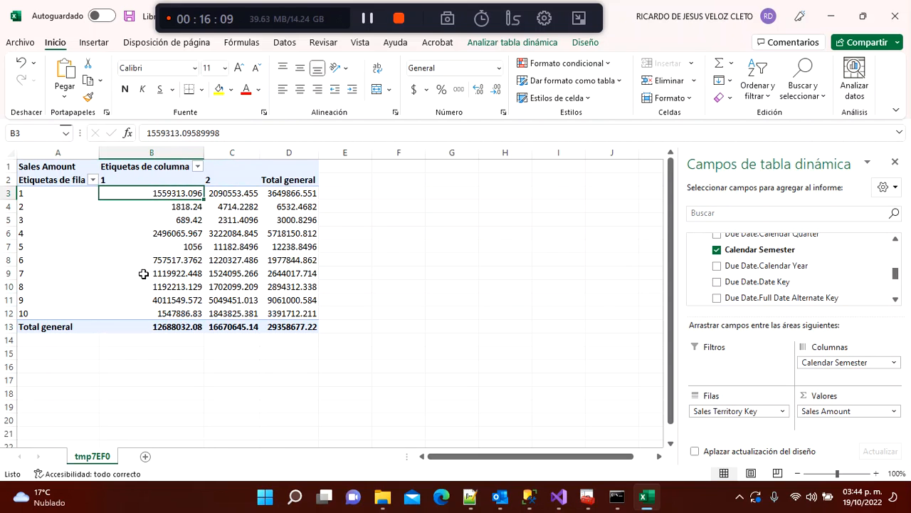
key("Right")
key("Left")
key("Right")
key("shift+Left")
key("shift+Right")
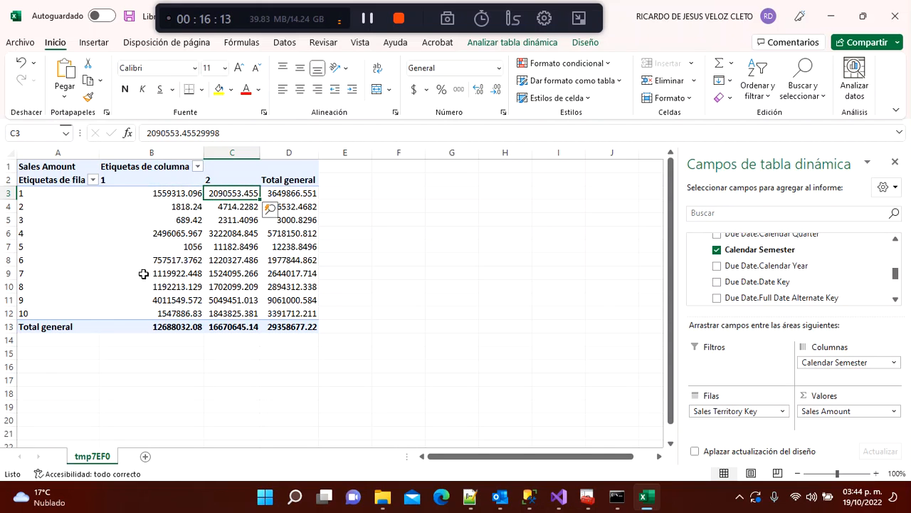
key("Left")
key("Right")
Step: Review the grand totals: 12688032.08 for semester 1, 16670645.14 for semester 2, 29358677.22 overall
key("Down")
key("Down")
key("Down")
key("Down")
key("Down")
key("Down")
key("Down")
key("Down")
key("Down")
key("Left")
key("Left")
key("Down")
key("Right")
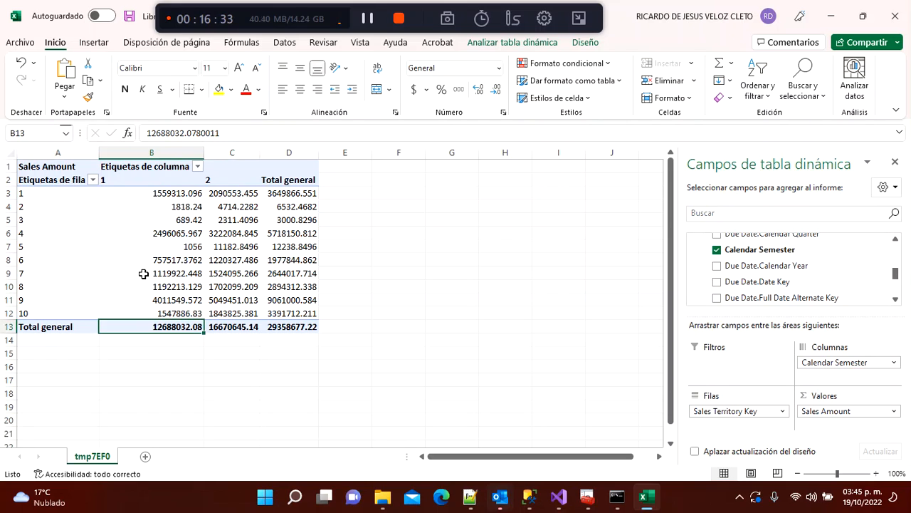
key("Up")
key("Left")
key("Right")
key("Right")
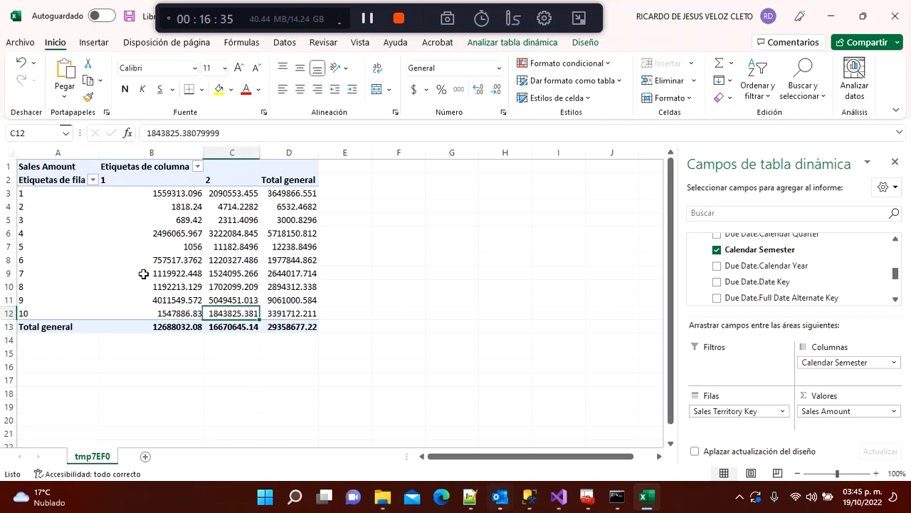
key("Right")
key("Down")
key("Left")
key("Left")
key("Left")
key("Up")
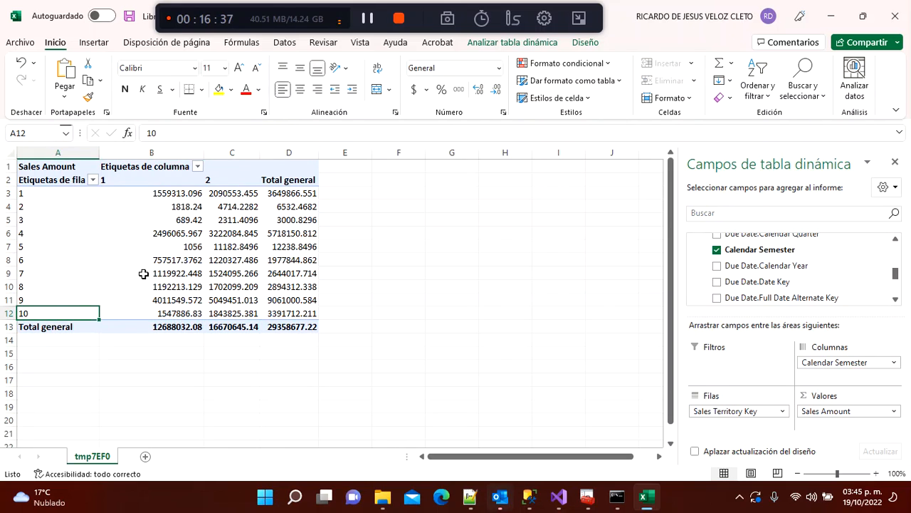
key("Right")
key("Right")
key("Down")
key("Right")
key("Left")
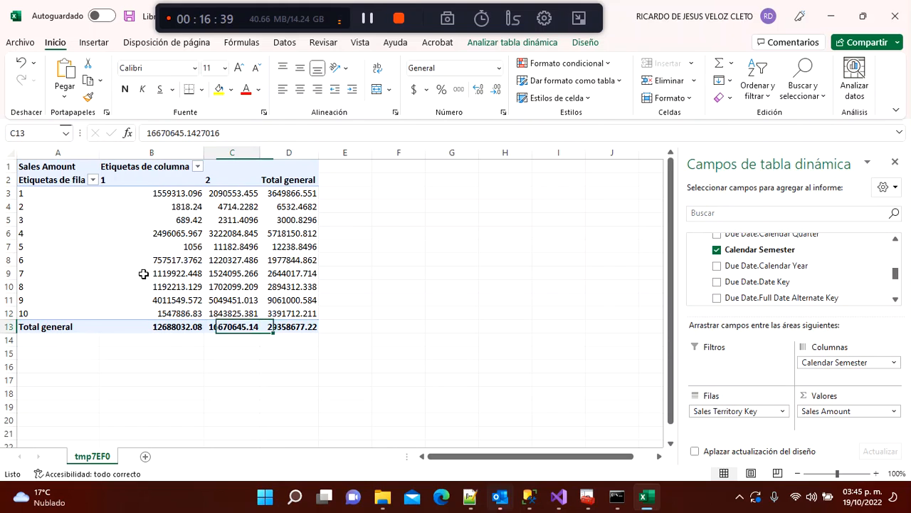
key("Up")
key("Right")
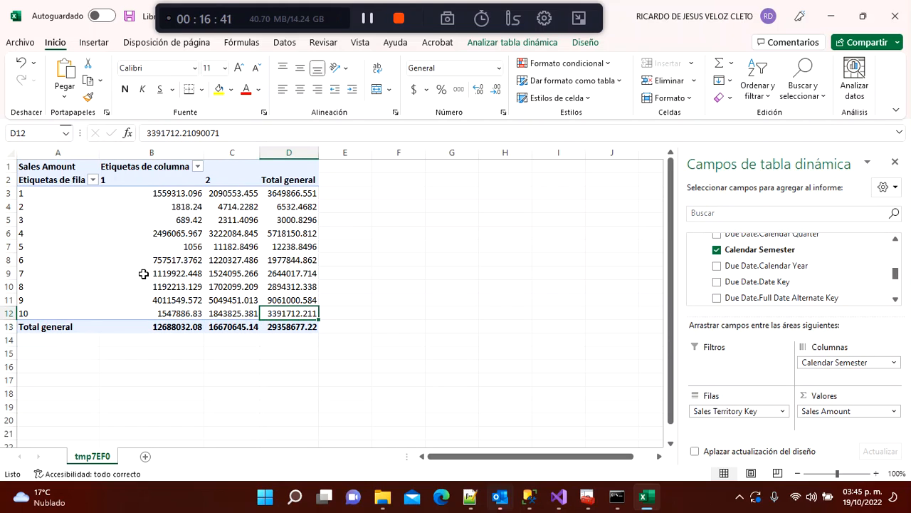
key("Left")
key("Down")
key("Right")
key("Left")
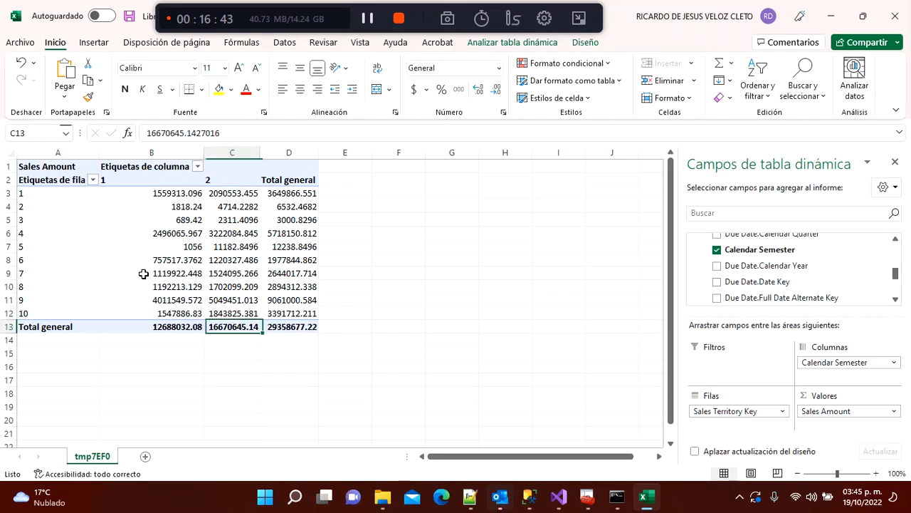
key("Left")
key("Left")
key("Right")
key("Right")
key("Right")
key("shift+Left")
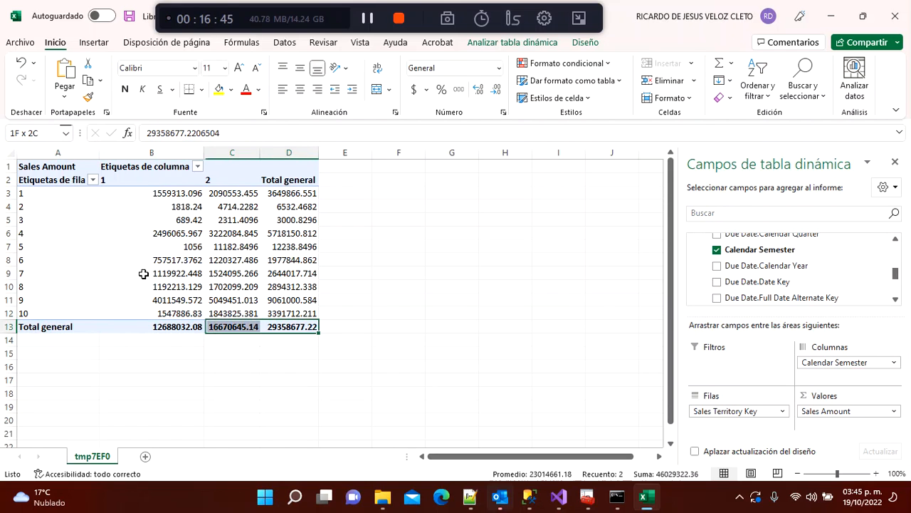
key("shift+Left")
key("shift+Left")
key("Left")
key("Right")
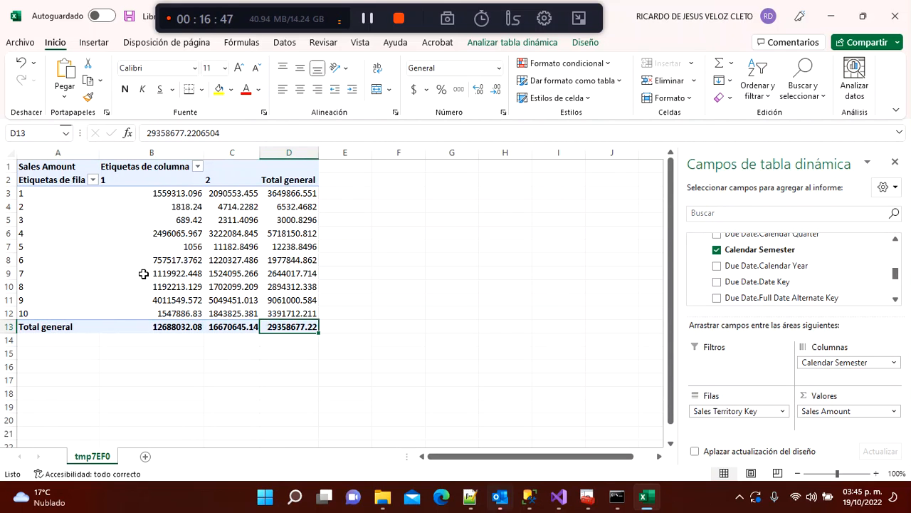
key("Left")
key("Left")
key("Left")
key("Up")
key("Up")
key("Up")
key("Up")
key("Up")
key("Up")
key("Up")
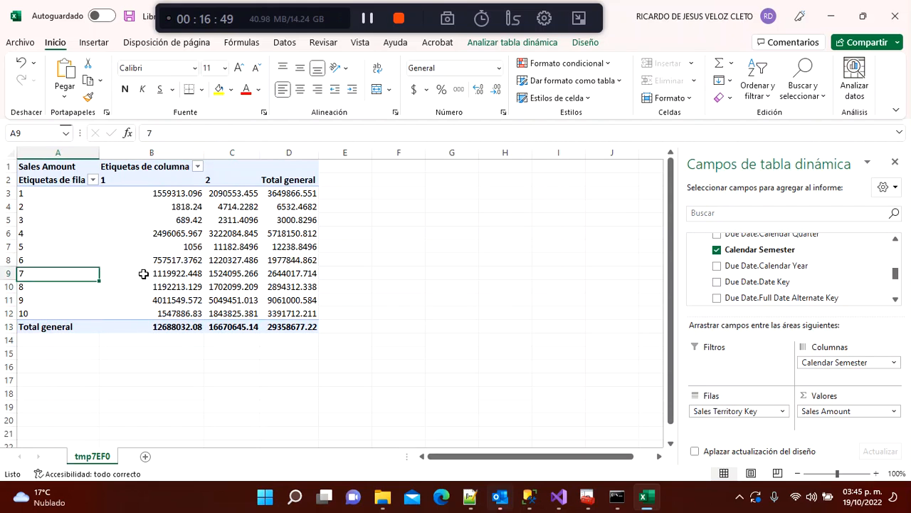
key("Up")
key("Up")
key("Up")
key("Up")
key("Down")
key("Down")
key("Down")
key("Down")
key("Down")
key("Down")
key("Down")
key("Down")
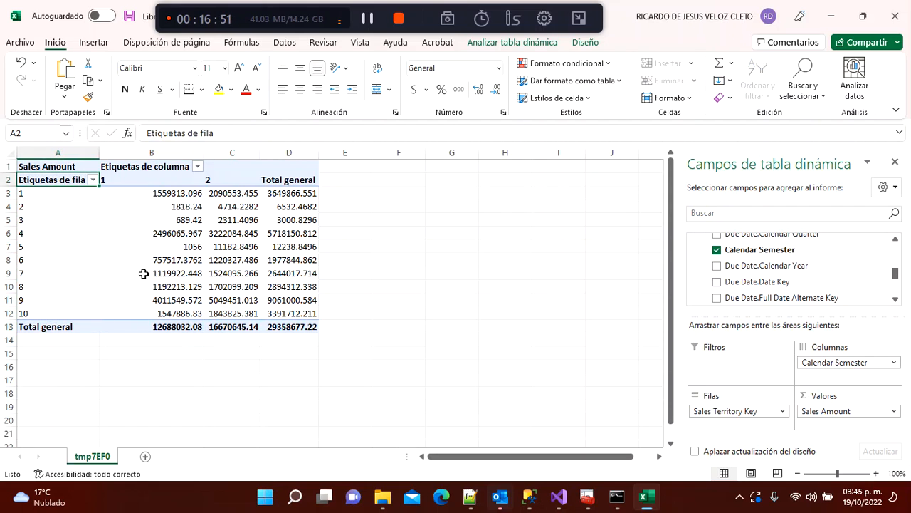
key("Down")
key("Down")
key("Down")
key("Down")
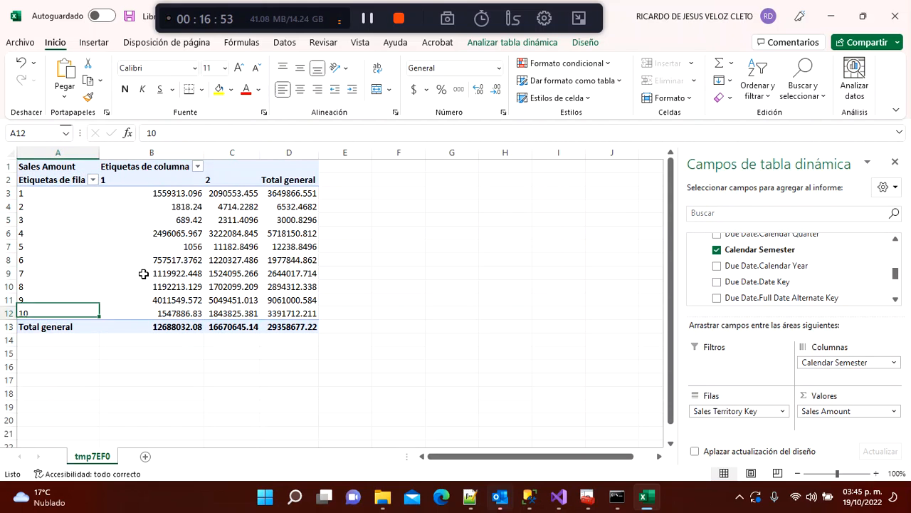
key("Right")
key("Right")
key("Right")
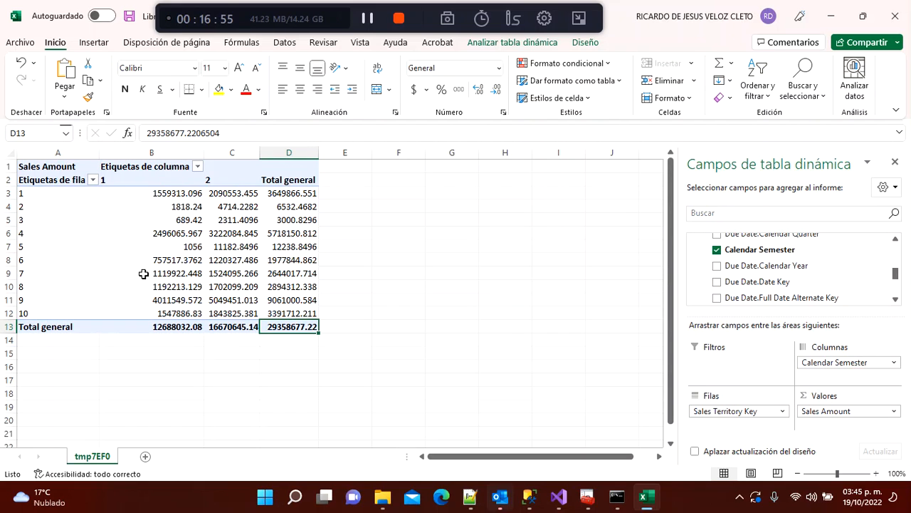